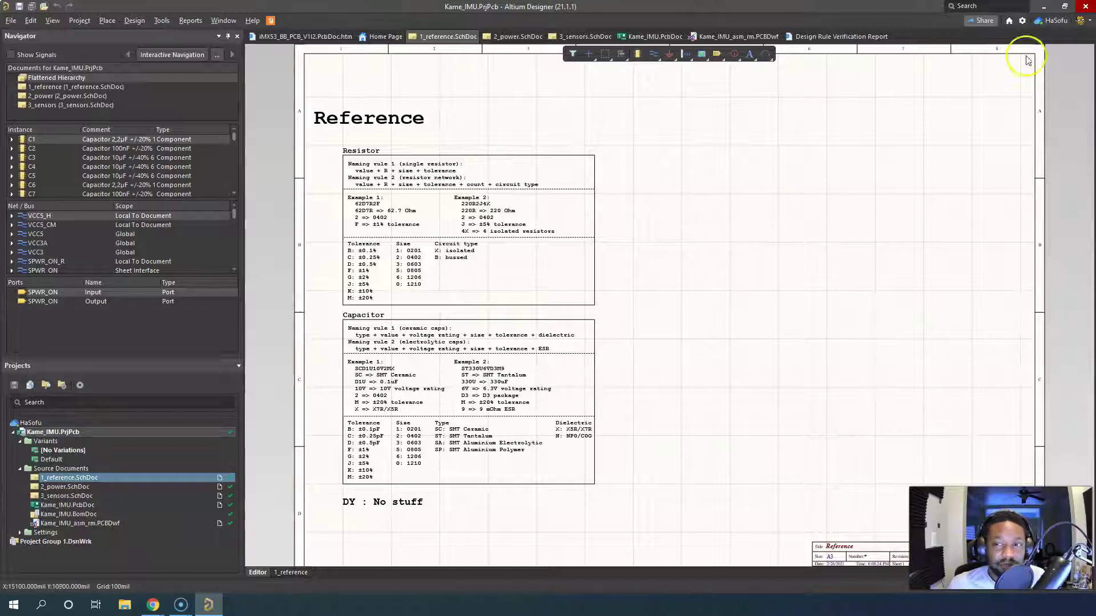
- Open the Preferences dialog from the Tools menu
click(1021, 23)
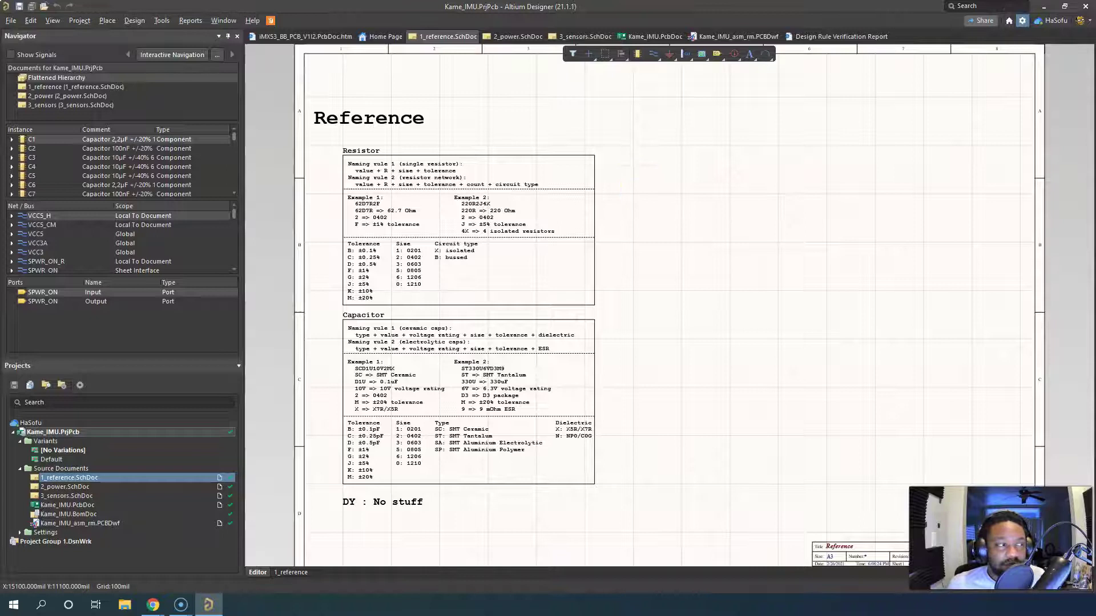
click(1024, 27)
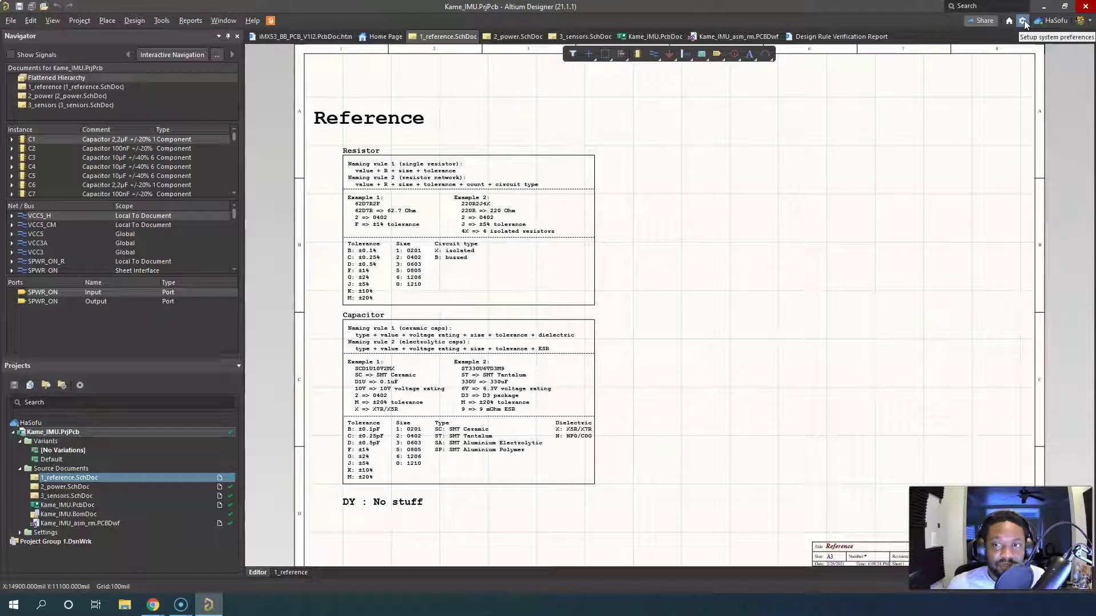
click(1023, 24)
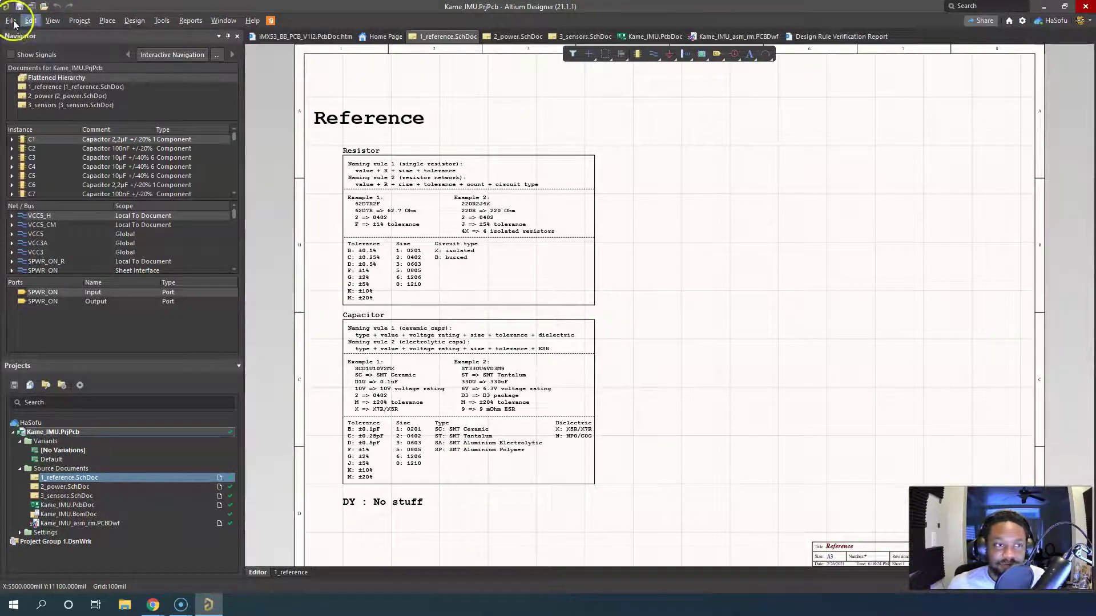
click(162, 19)
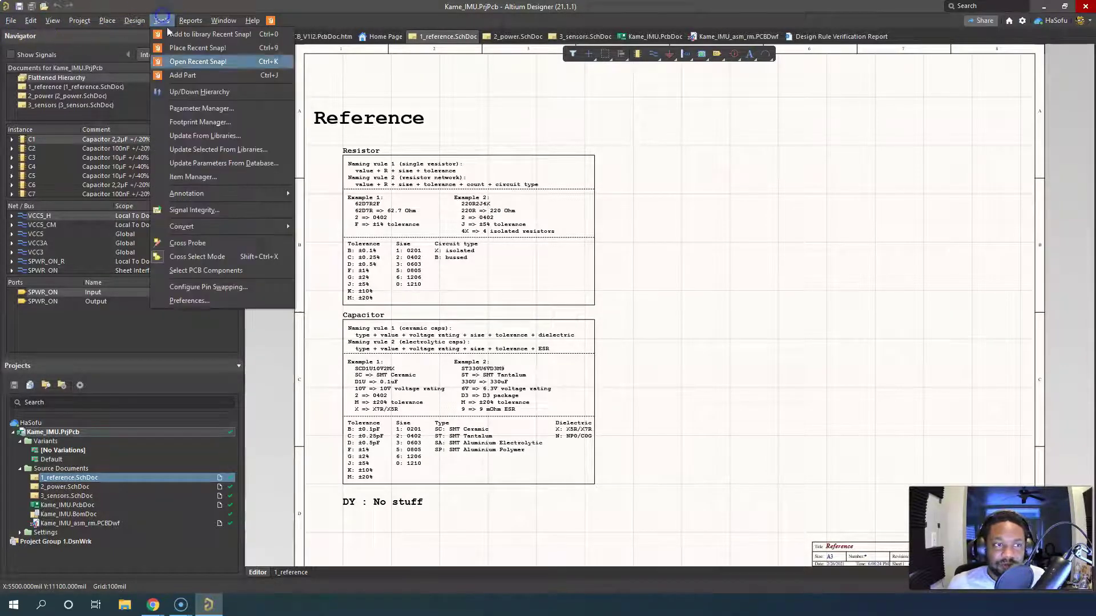
click(228, 301)
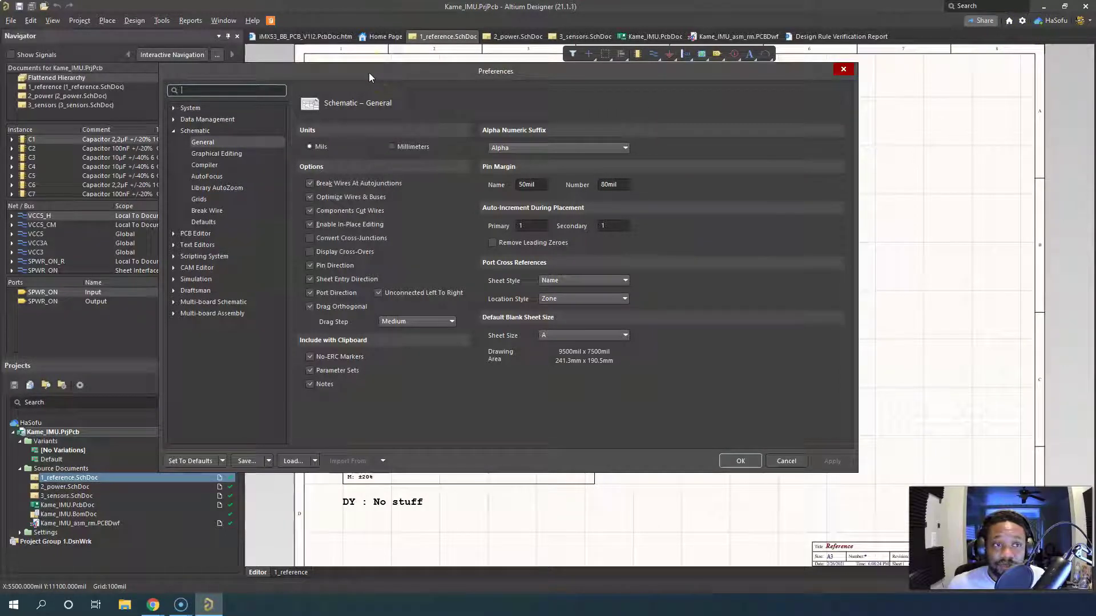
- Browse the System, Data Management and Schematic preference pages
click(216, 84)
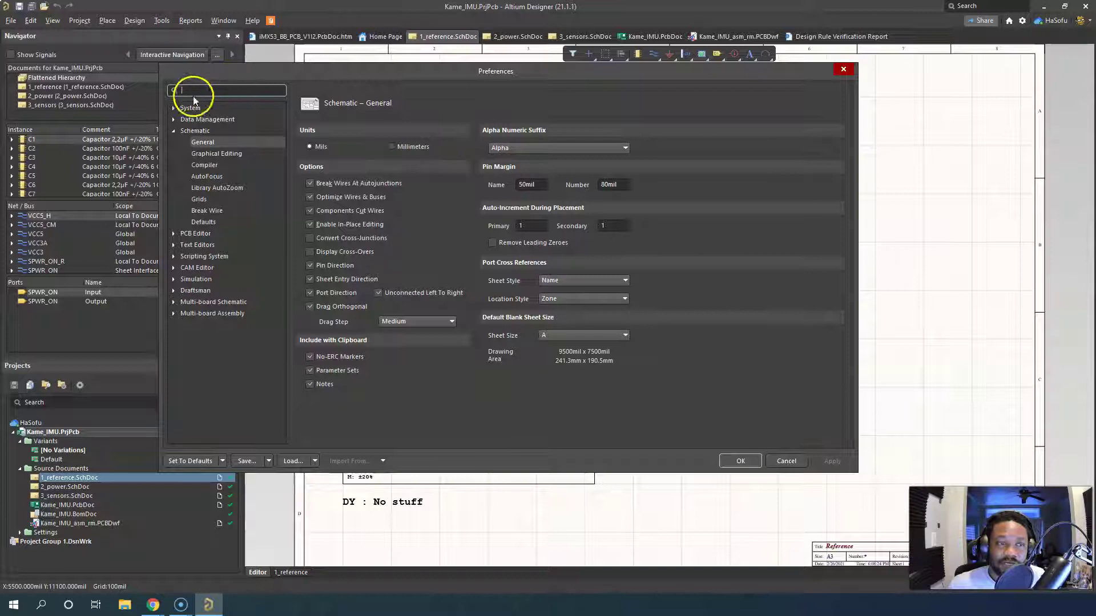
click(173, 109)
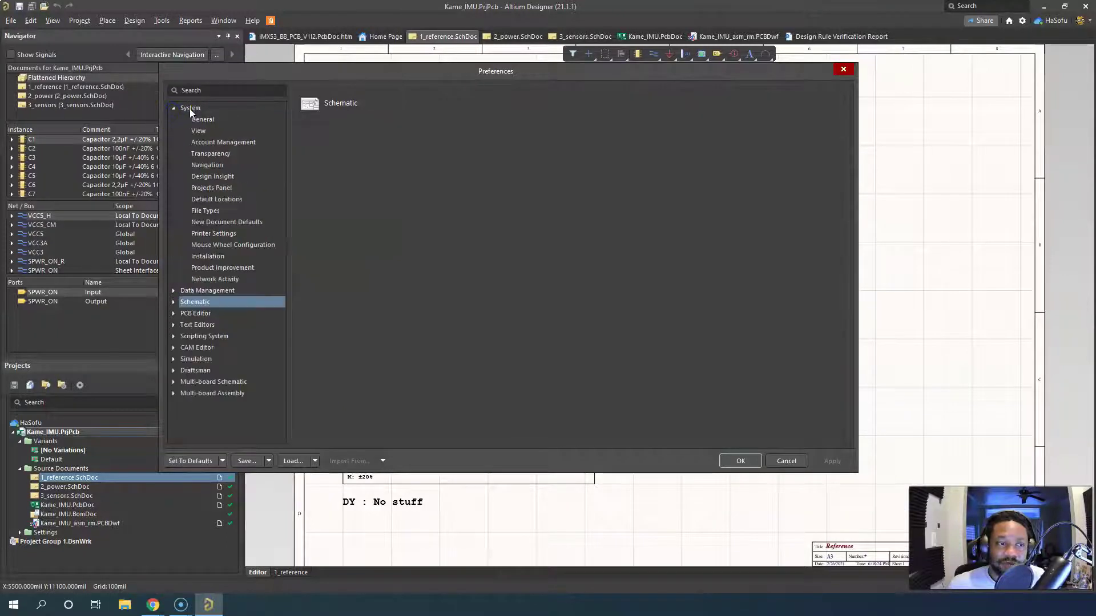
click(212, 144)
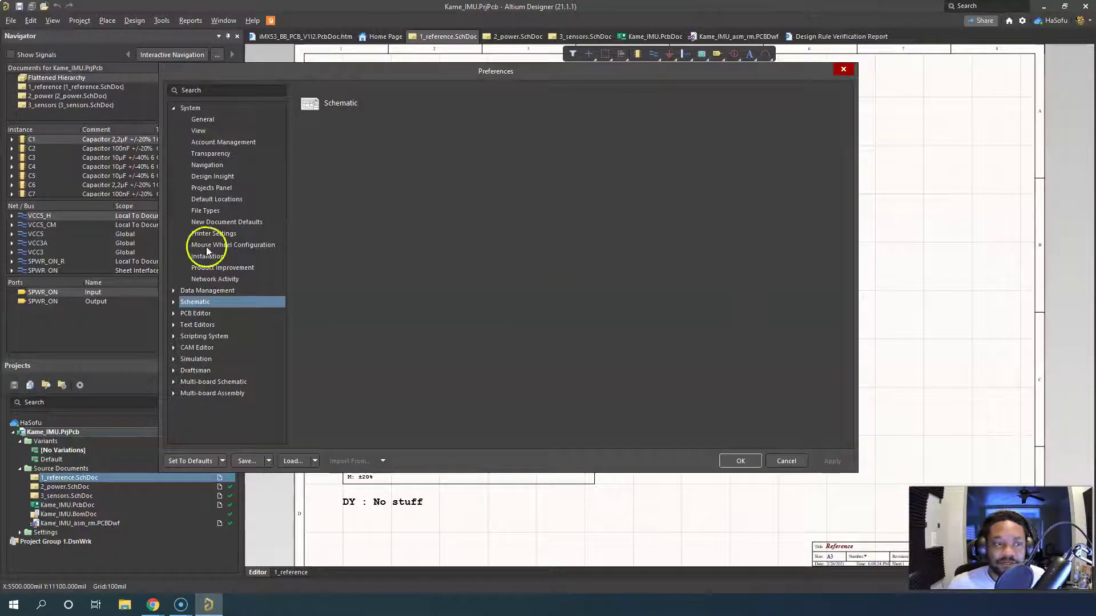
click(175, 109)
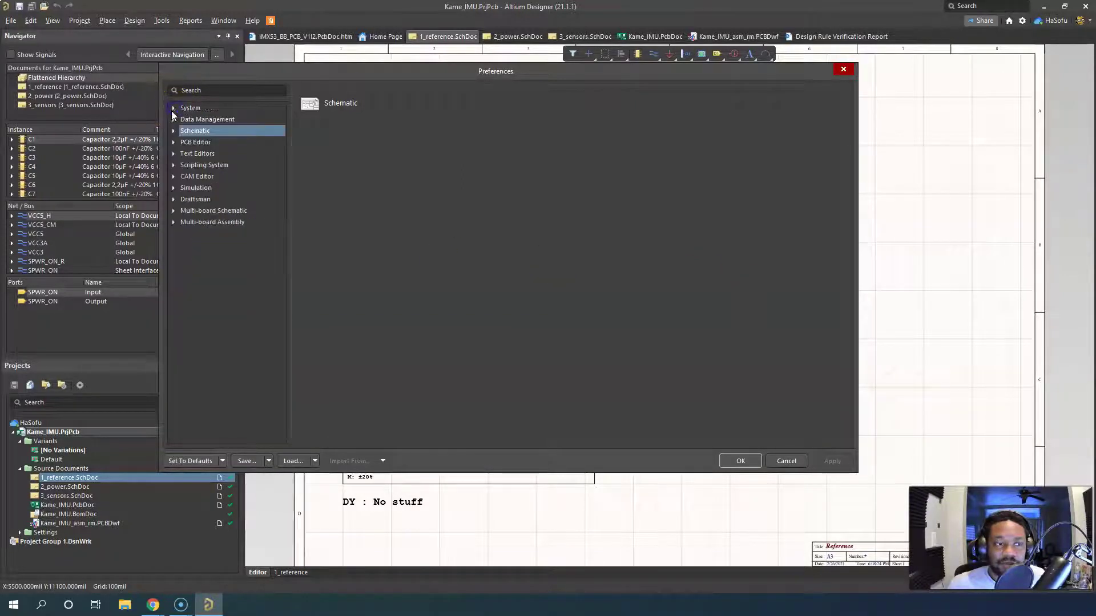
click(191, 106)
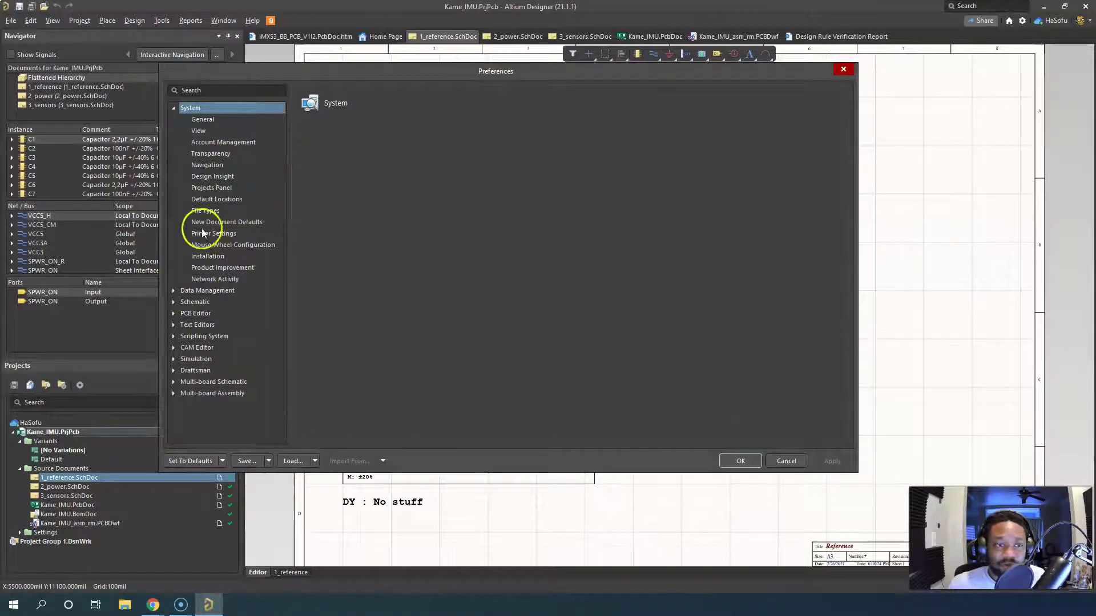
click(188, 290)
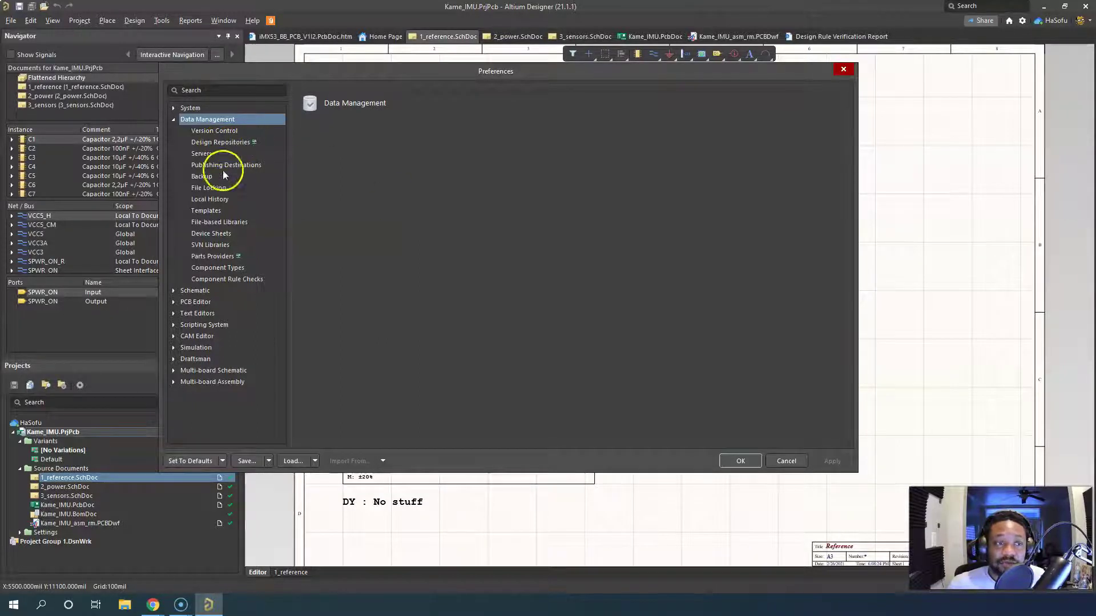
click(193, 291)
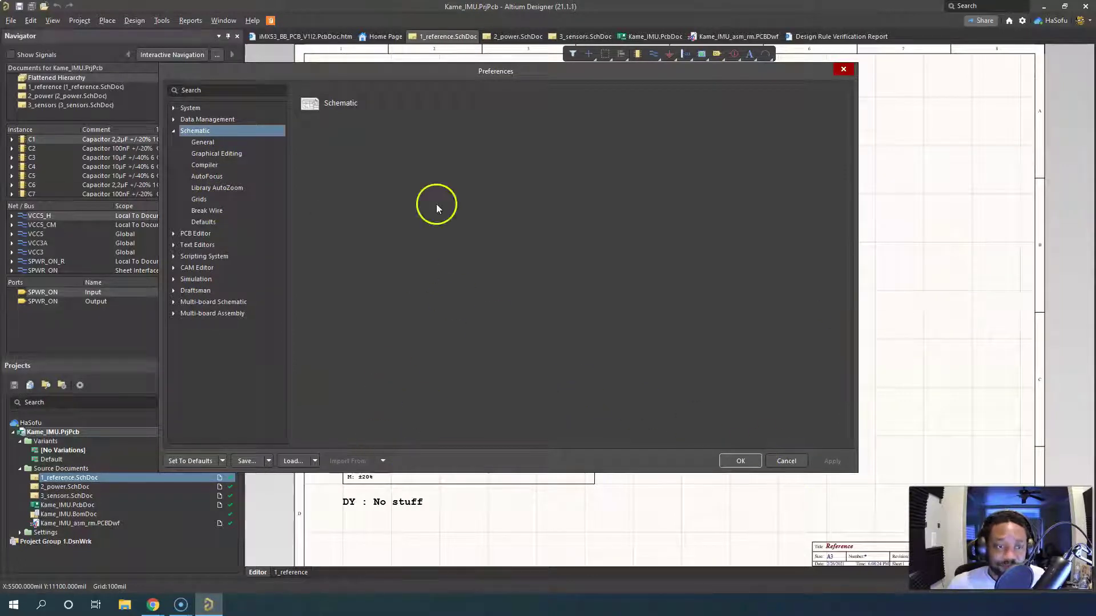
- Move the dialog right and review the PCB Editor, System and Text Editors pages
drag(430, 77, 624, 89)
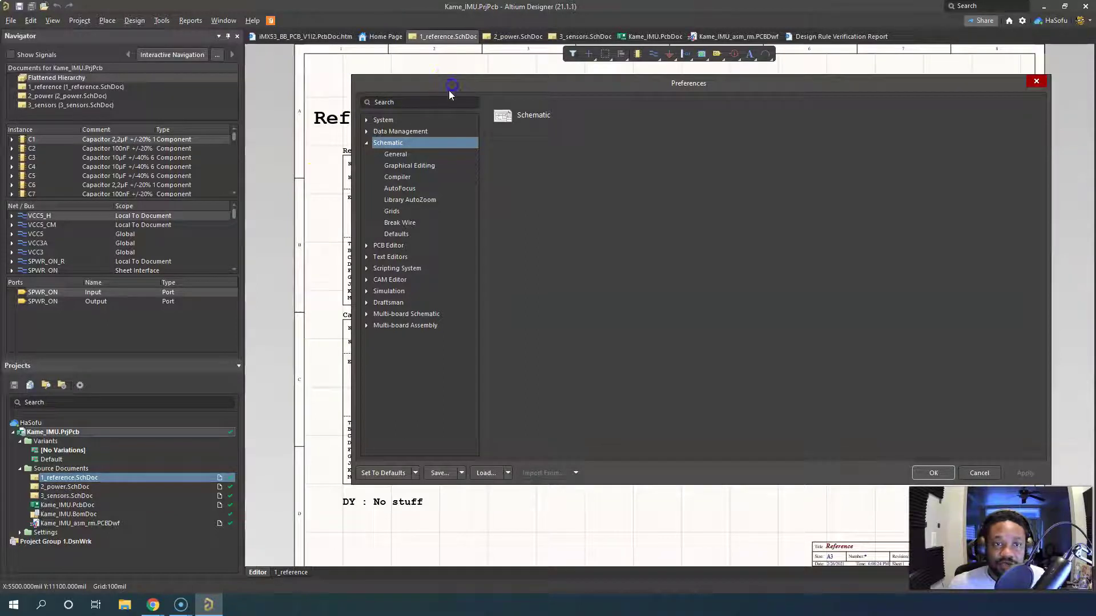
click(365, 143)
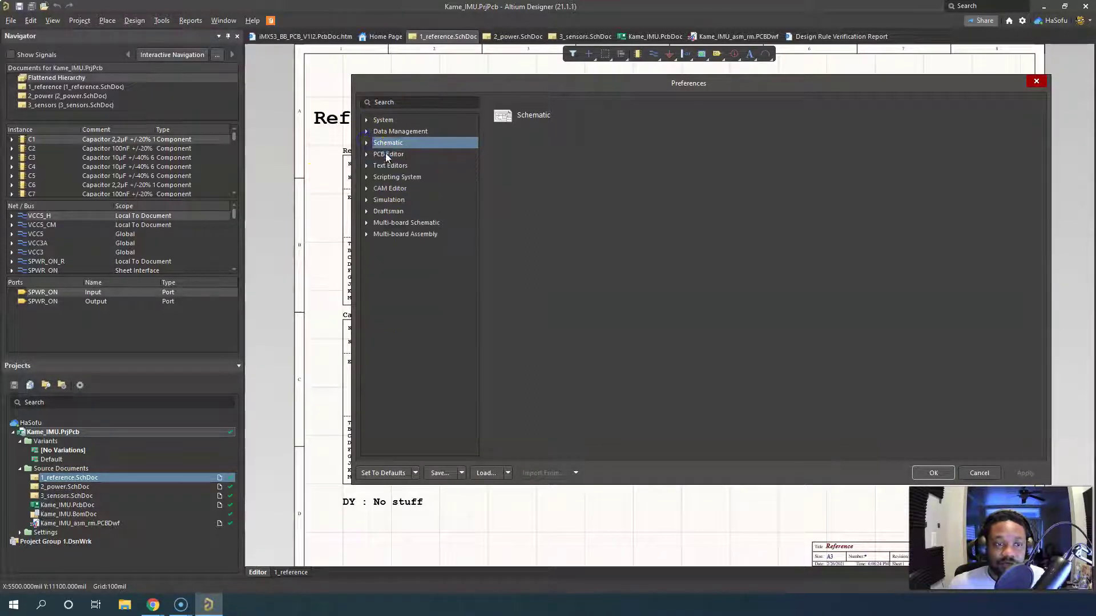
click(388, 156)
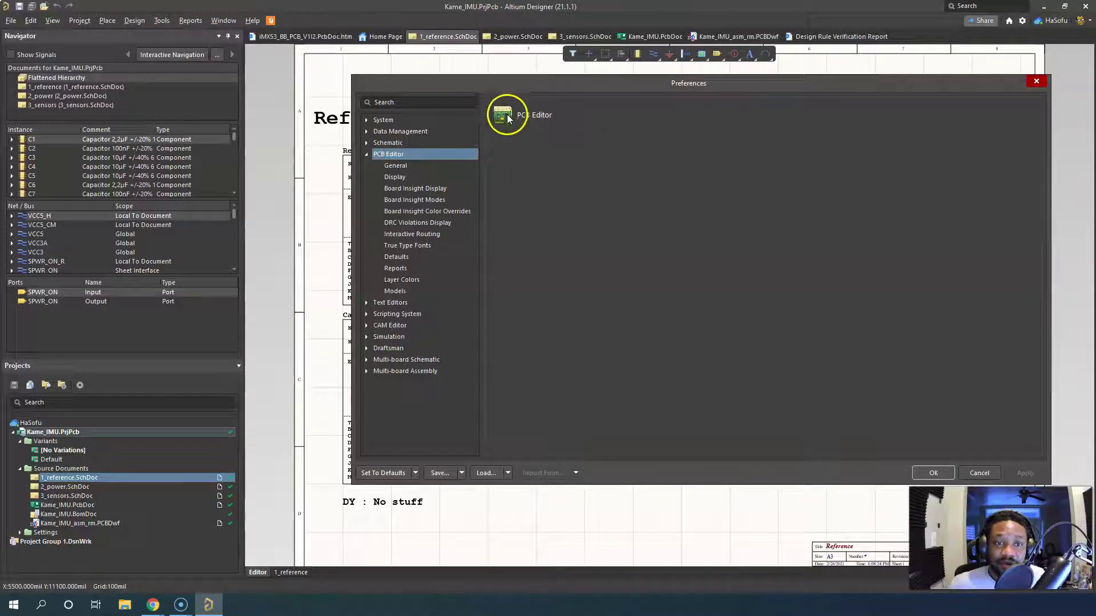
click(403, 142)
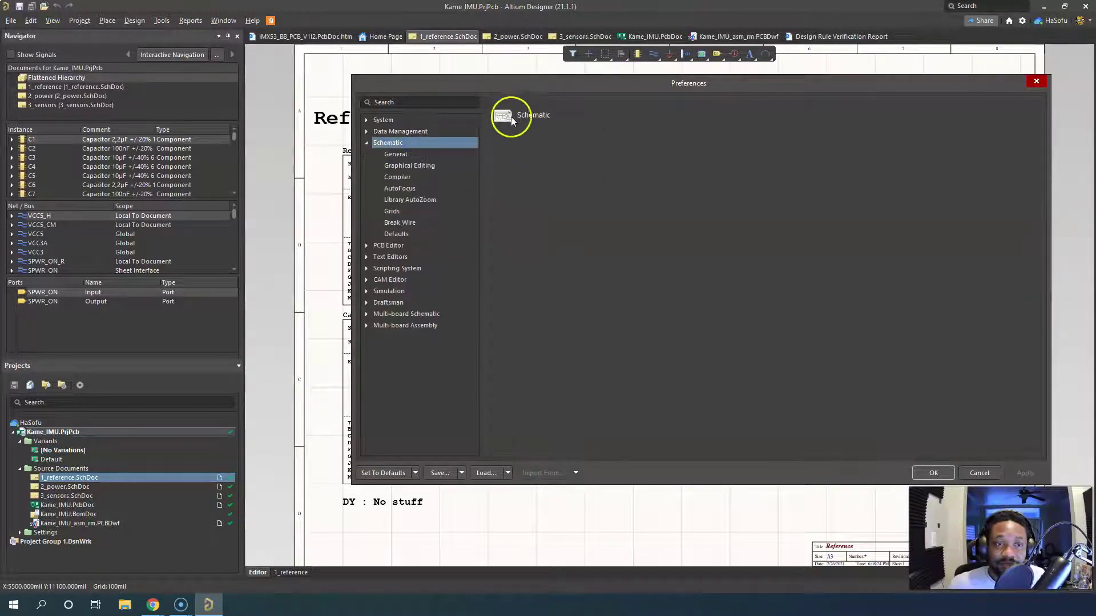
click(433, 130)
click(402, 120)
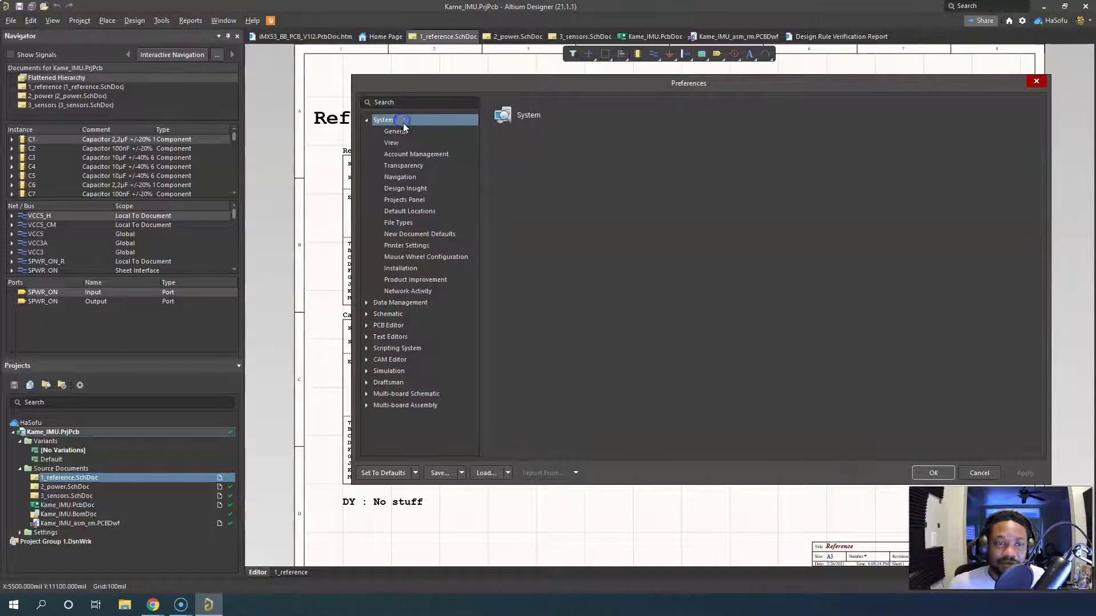
click(367, 120)
click(389, 166)
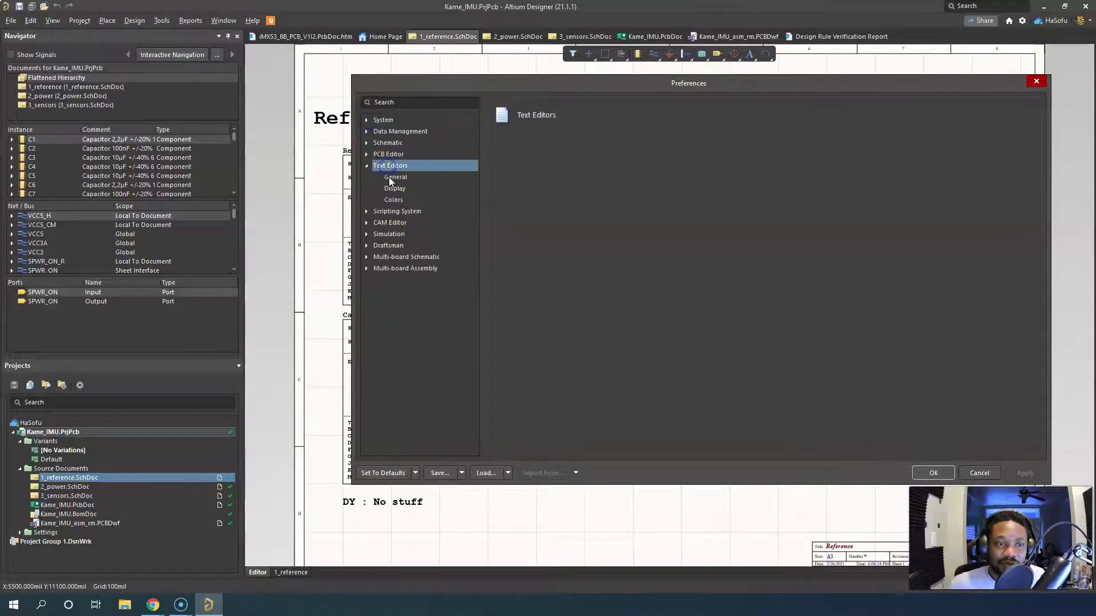
- Review the Scripting System, CAM Editor, Simulation and Draftsman Defaults pages
click(391, 212)
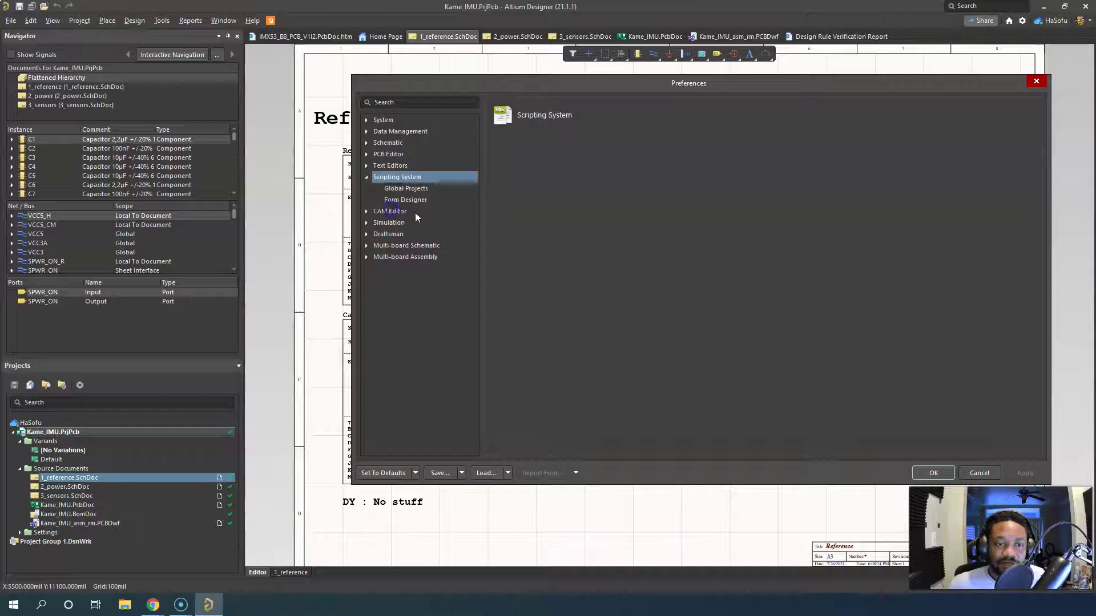
click(394, 212)
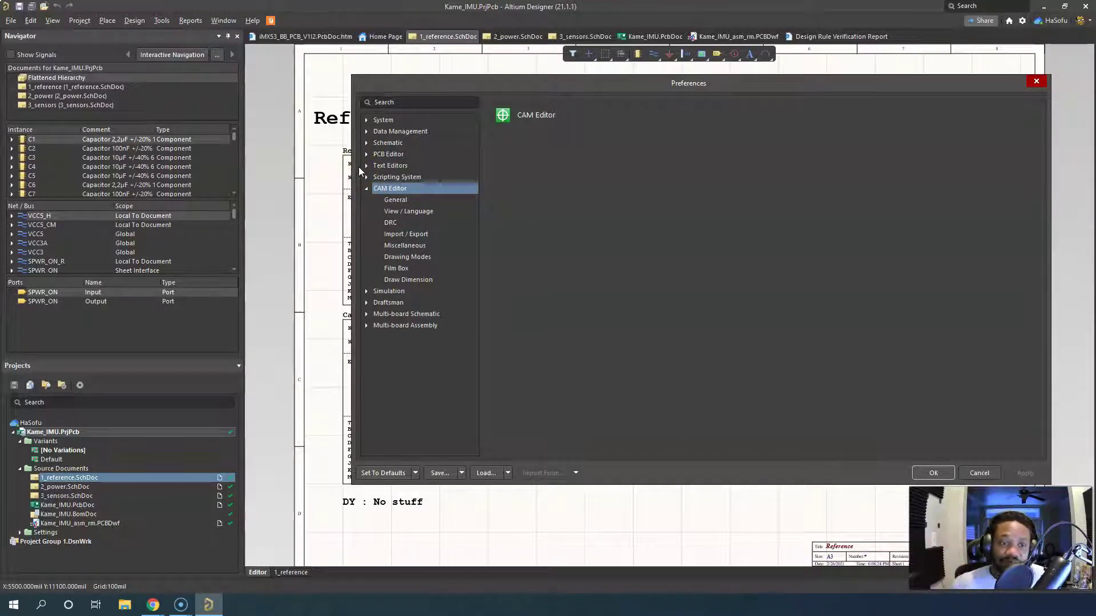
click(390, 291)
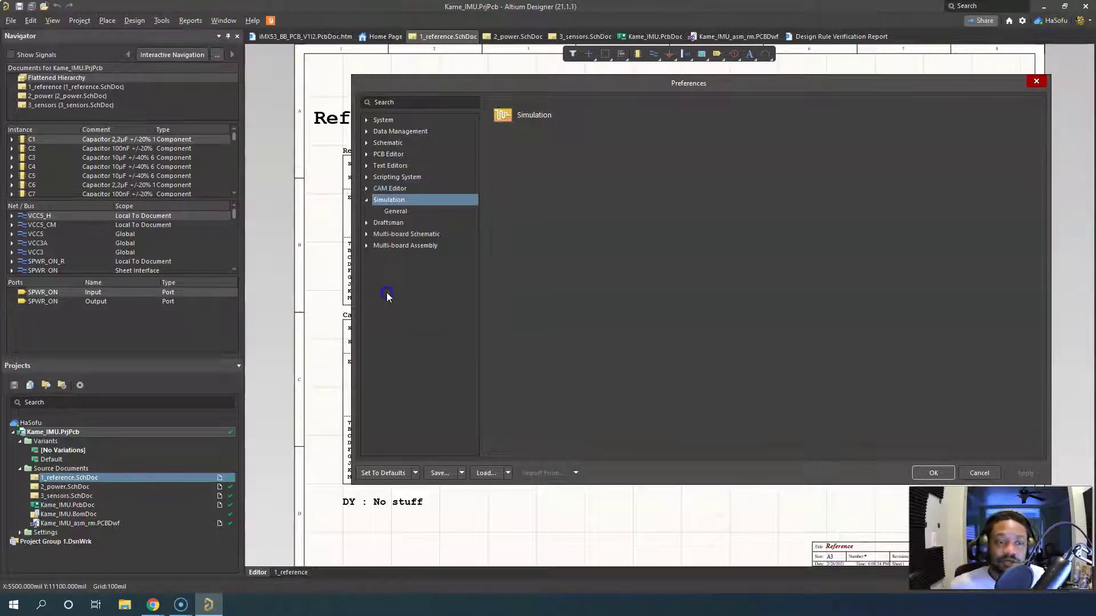
click(395, 212)
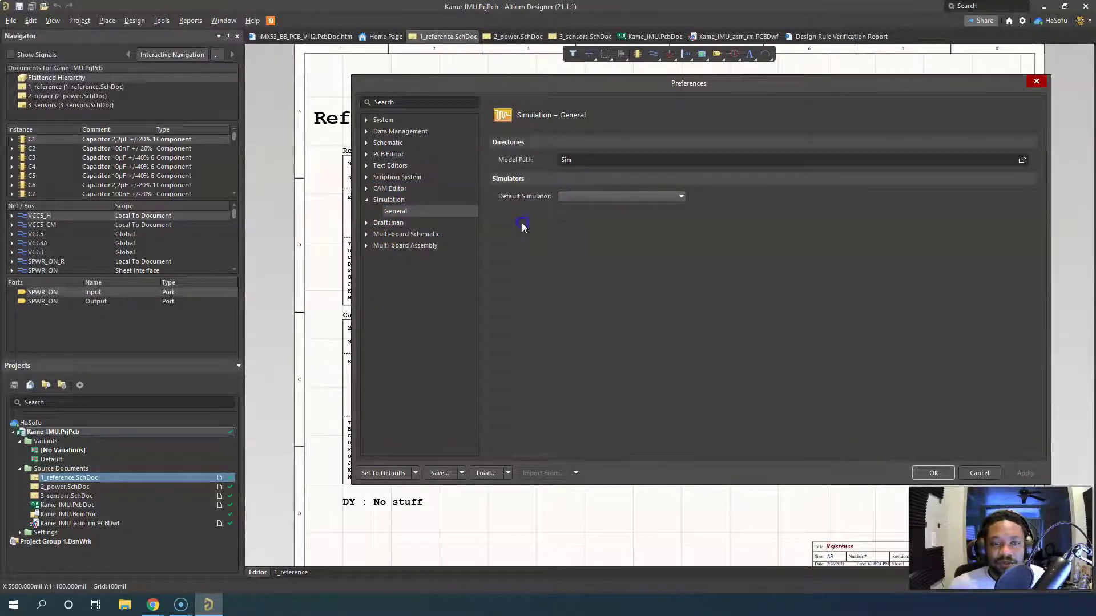
click(367, 200)
click(372, 213)
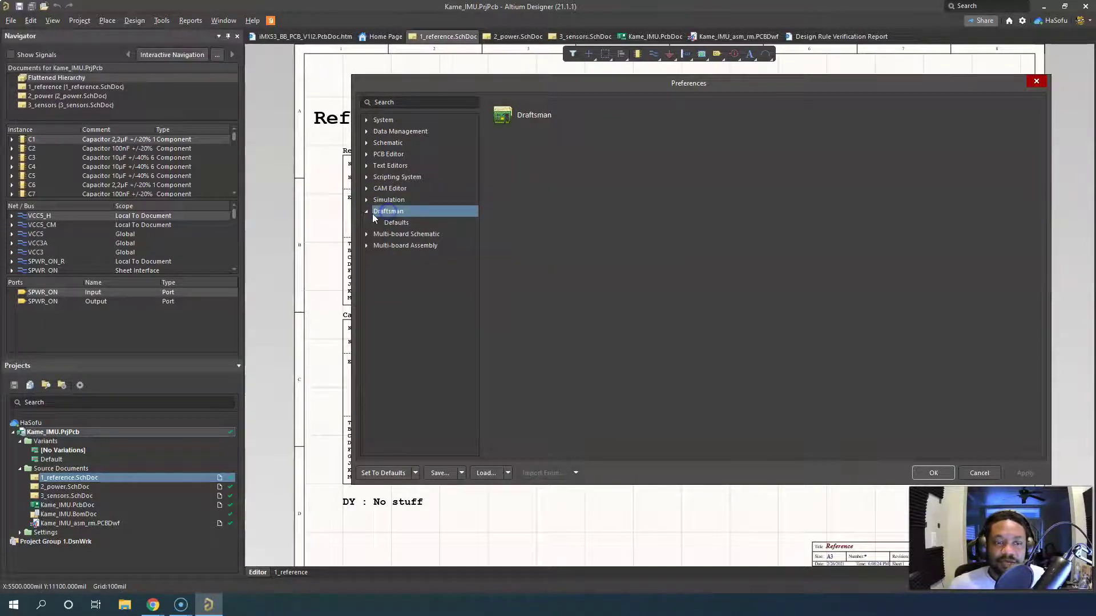
click(419, 223)
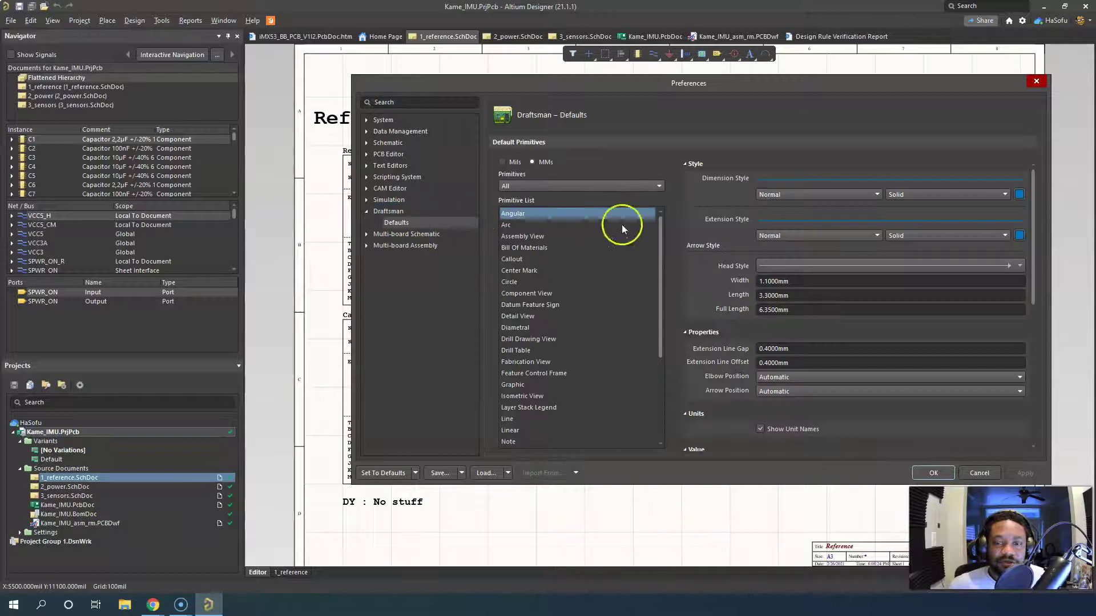
click(367, 211)
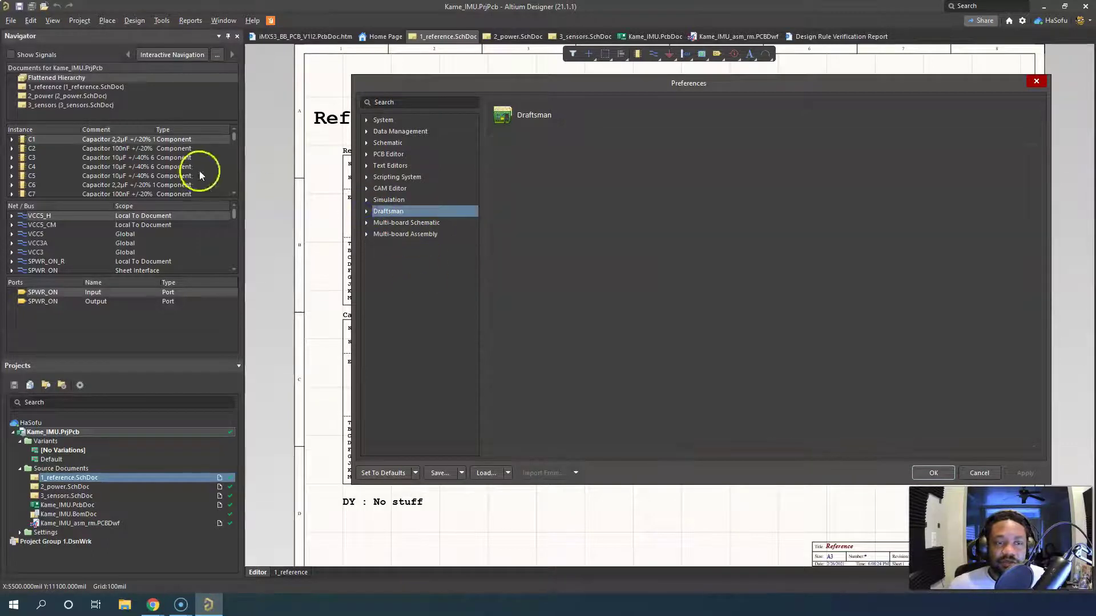
click(1036, 80)
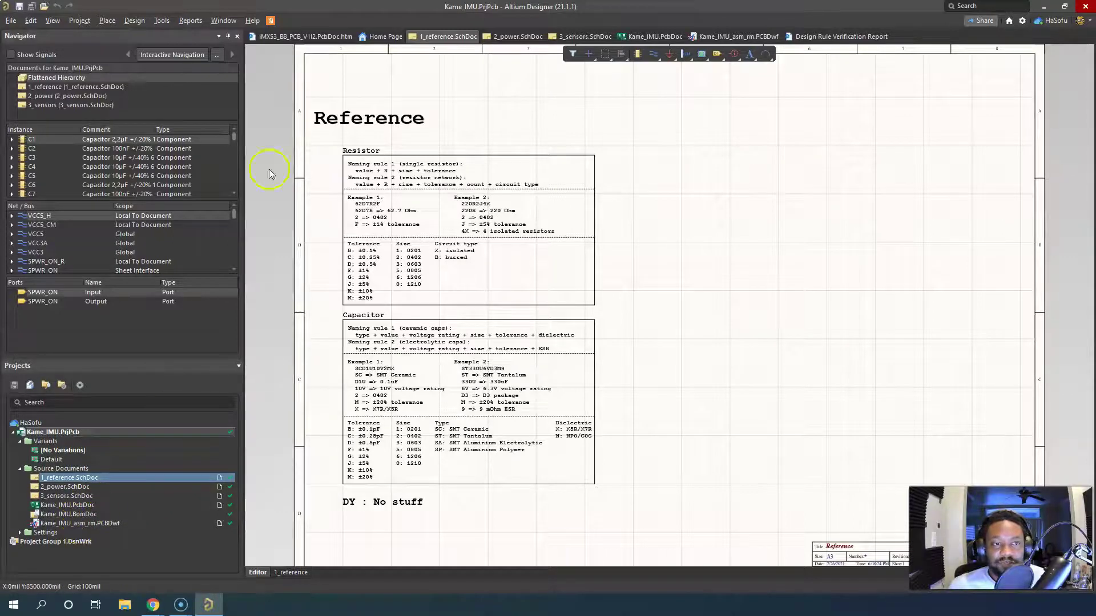
double_click(96, 524)
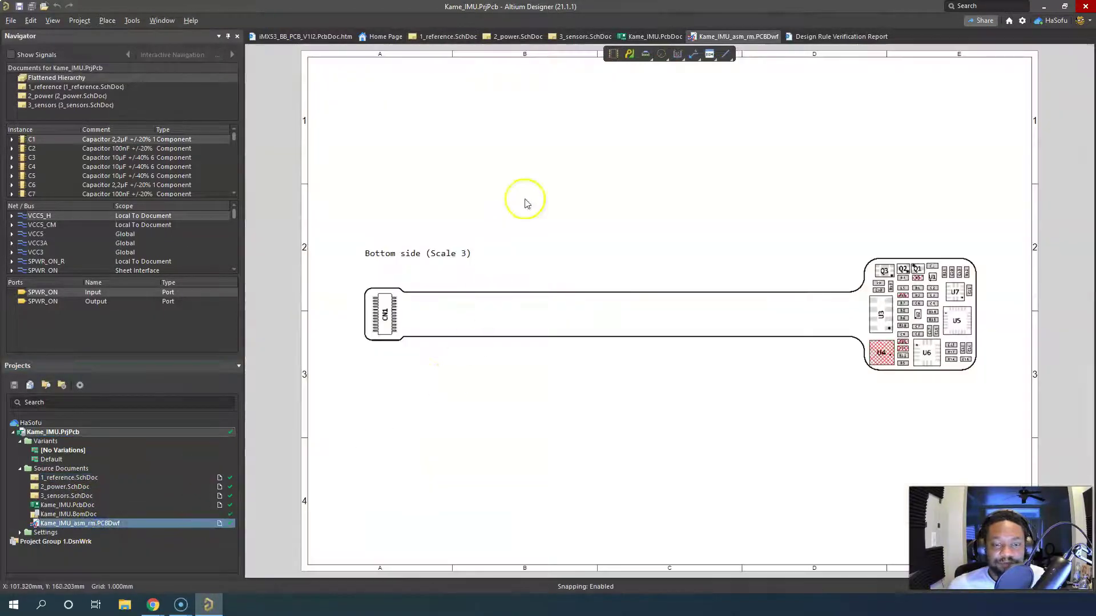
ctrl+scroll(649, 259, up, 1)
ctrl+scroll(653, 255, up, 1)
ctrl+scroll(653, 255, up, 1)
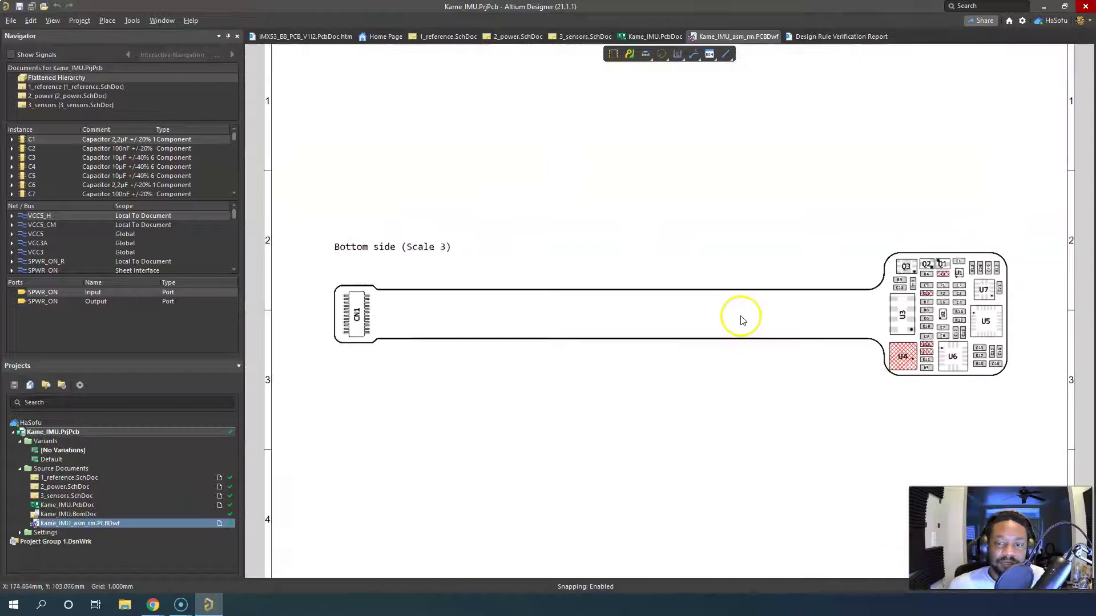
ctrl+scroll(739, 316, up, 1)
ctrl+scroll(1002, 313, up, 1)
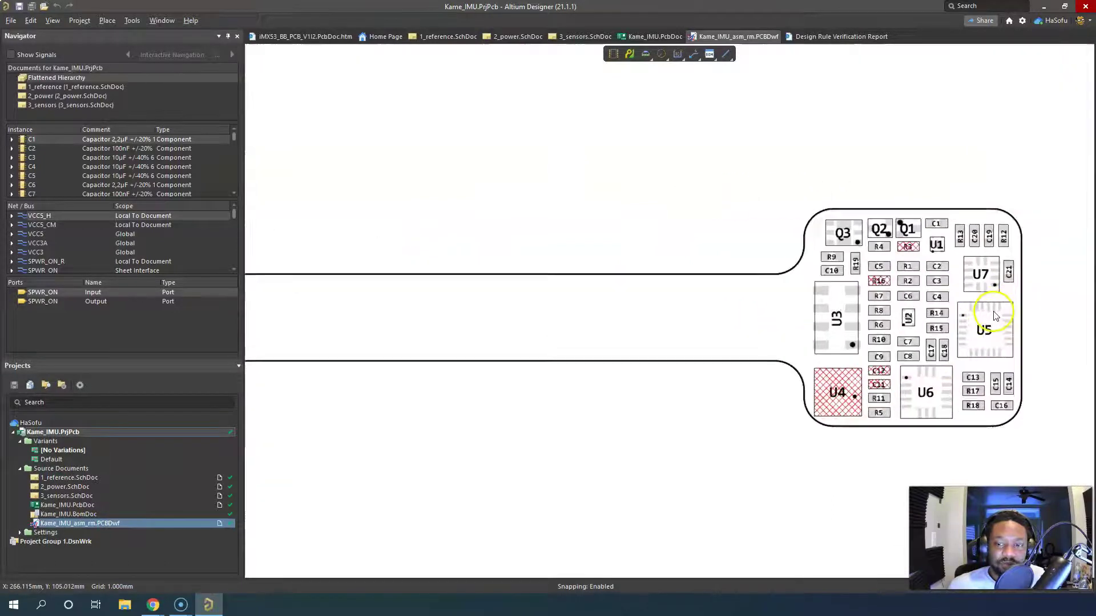
ctrl+scroll(1000, 318, up, 2)
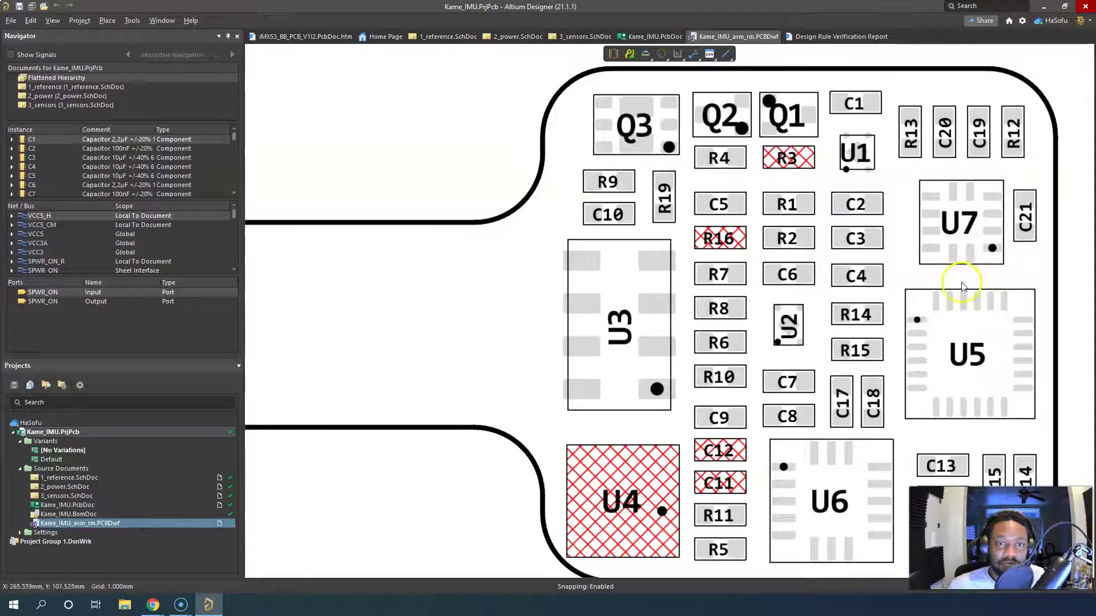
ctrl+scroll(942, 274, down, 2)
ctrl+scroll(928, 270, down, 1)
ctrl+scroll(923, 268, down, 1)
ctrl+scroll(923, 268, up, 1)
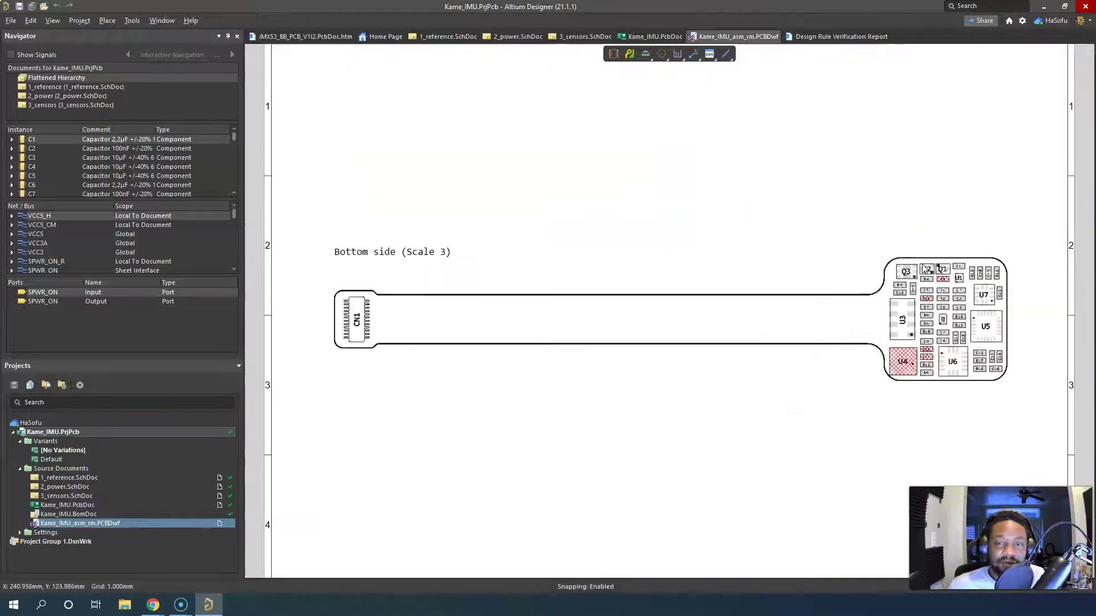
click(12, 21)
- Reopen Preferences via the gear icon and browse the Multi-board Schematic and Assembly pages
mouse_move(133, 21)
click(514, 197)
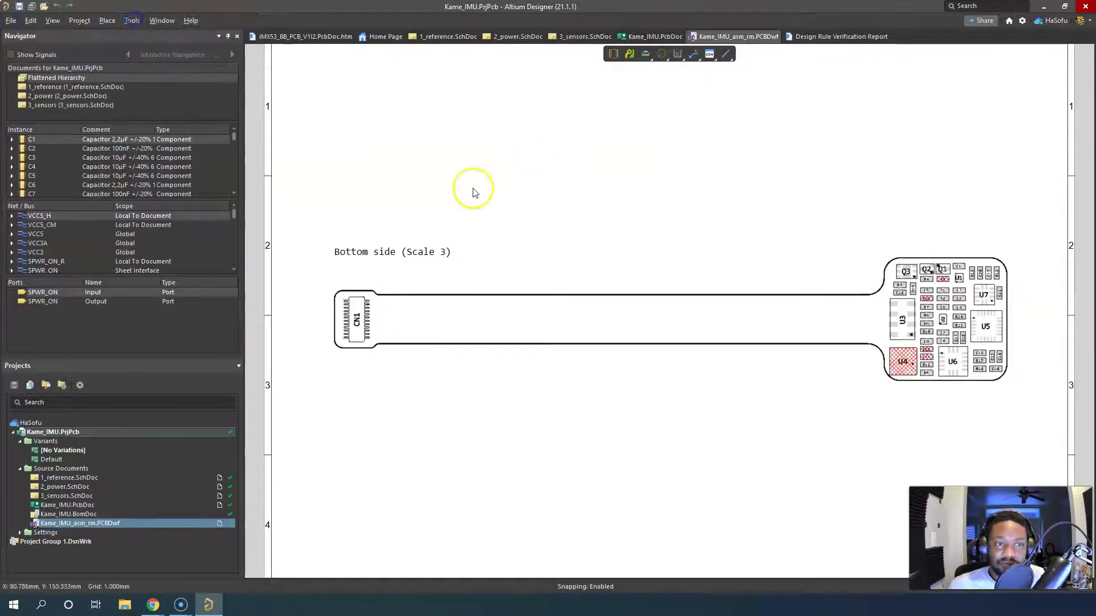
click(1021, 23)
click(331, 232)
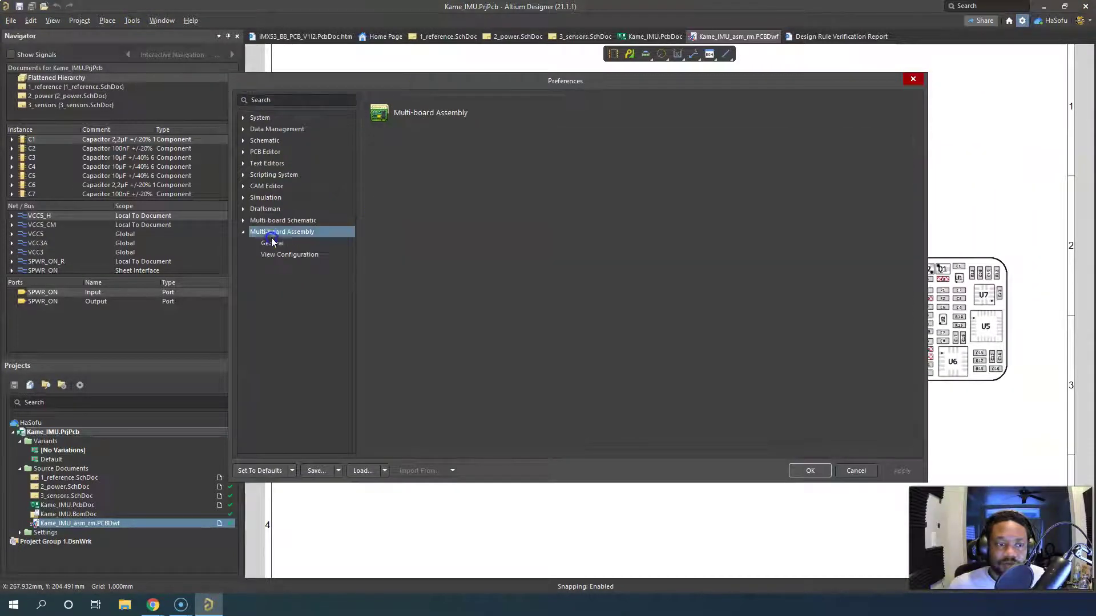
click(267, 230)
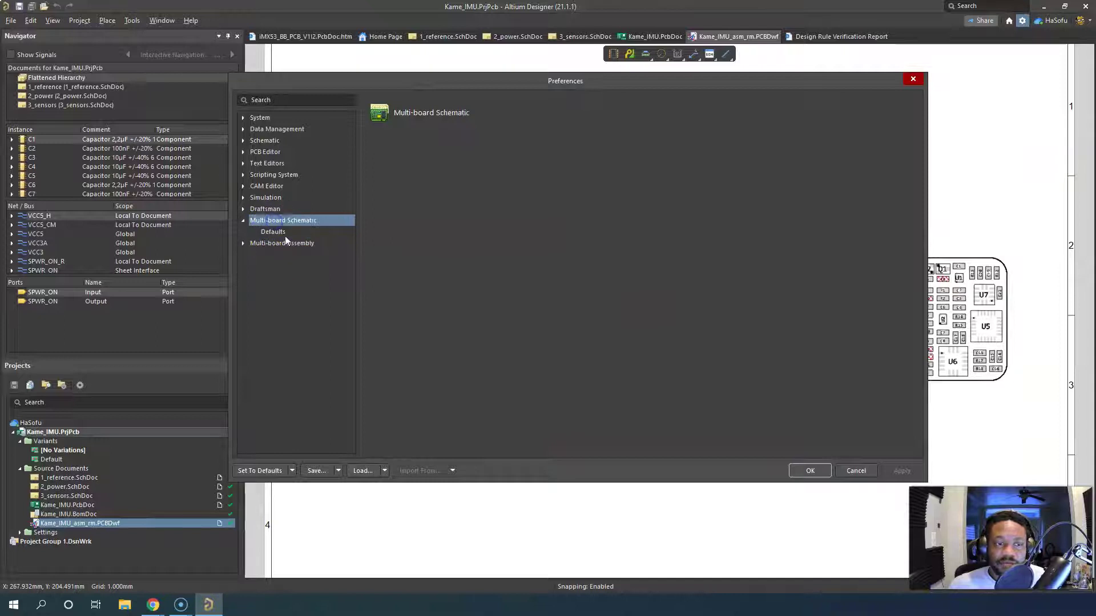
click(281, 243)
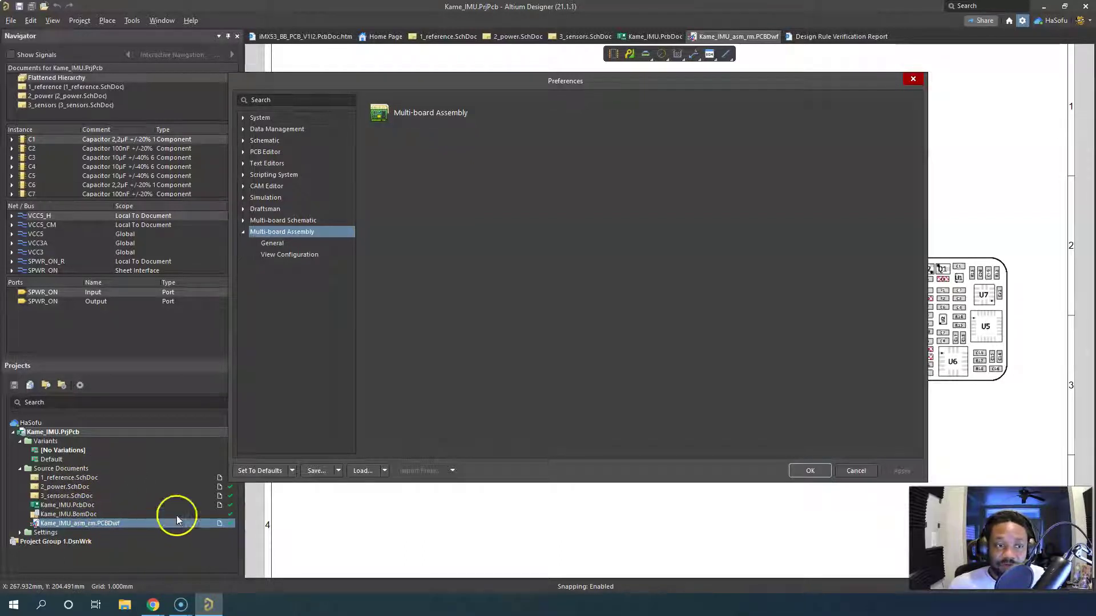
click(243, 232)
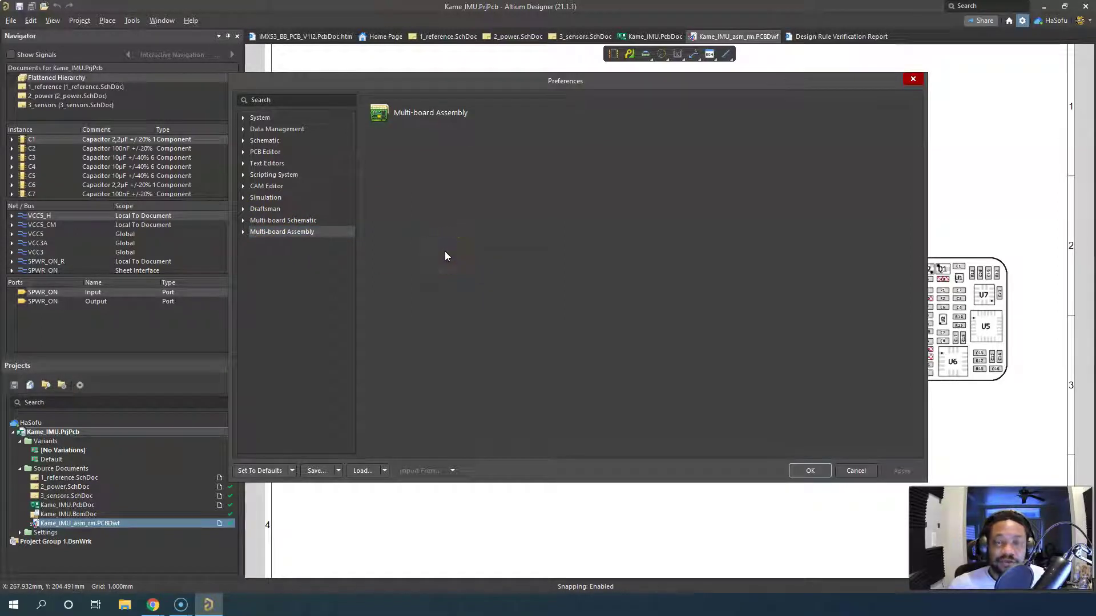
- In System – General, toggle 'reopen last project group' off and back on
click(245, 120)
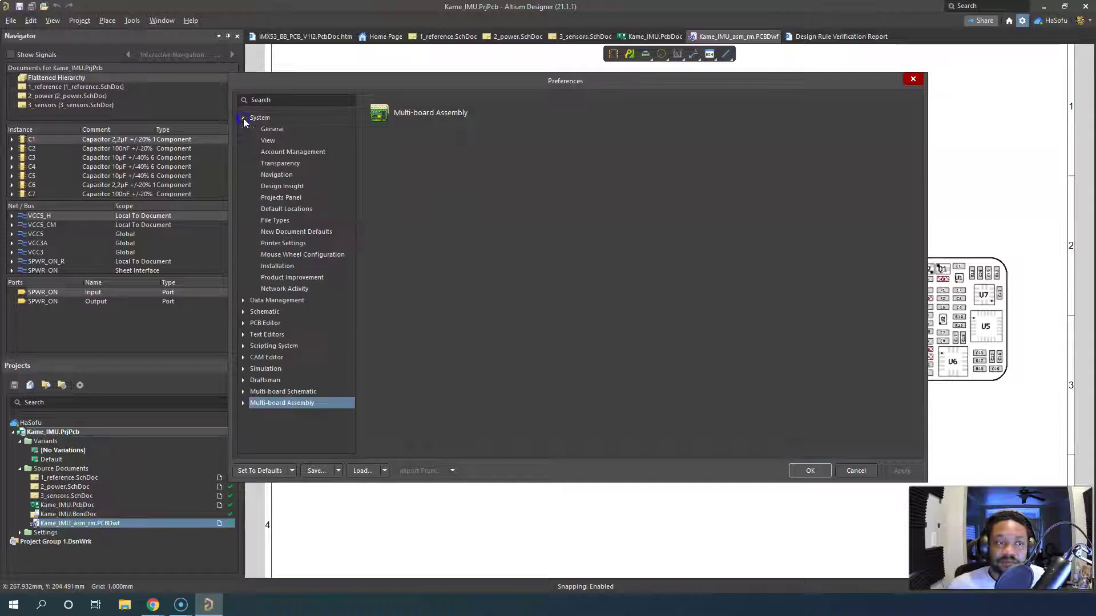
click(271, 129)
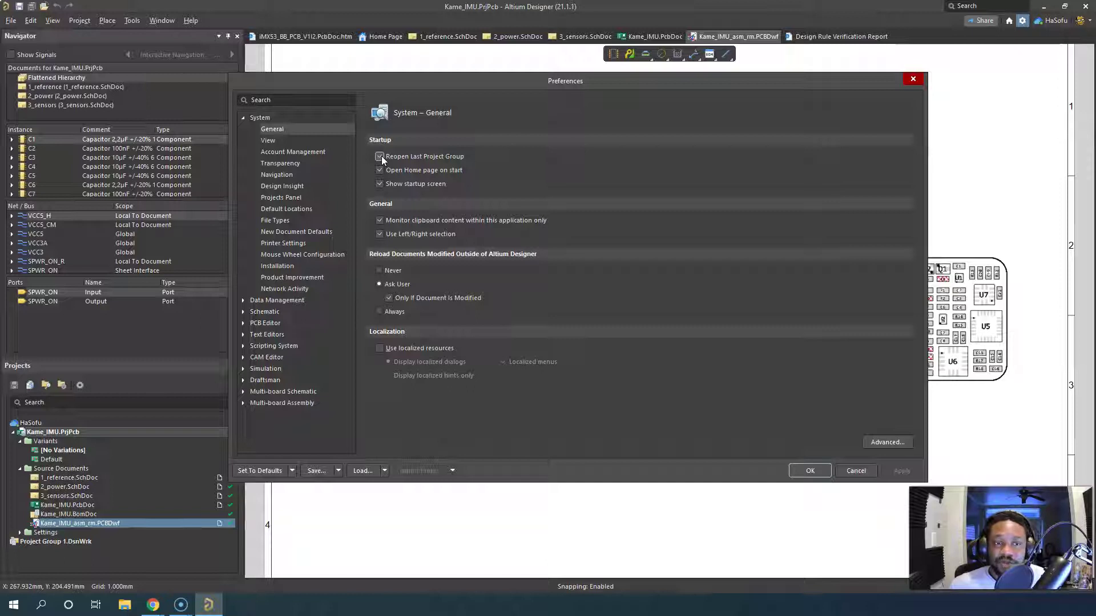
click(376, 157)
click(380, 155)
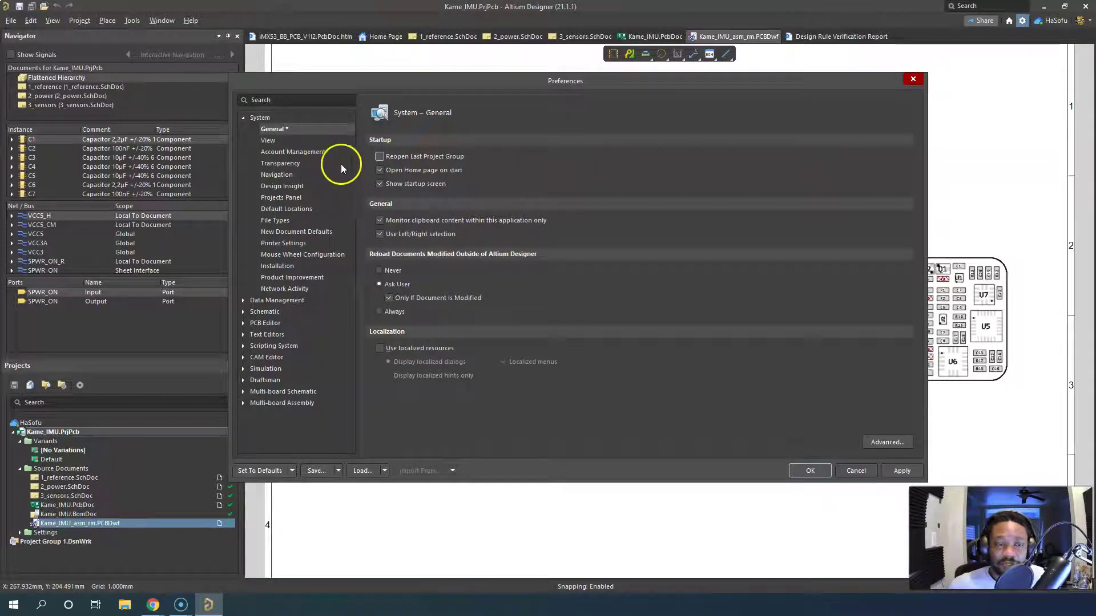
click(379, 156)
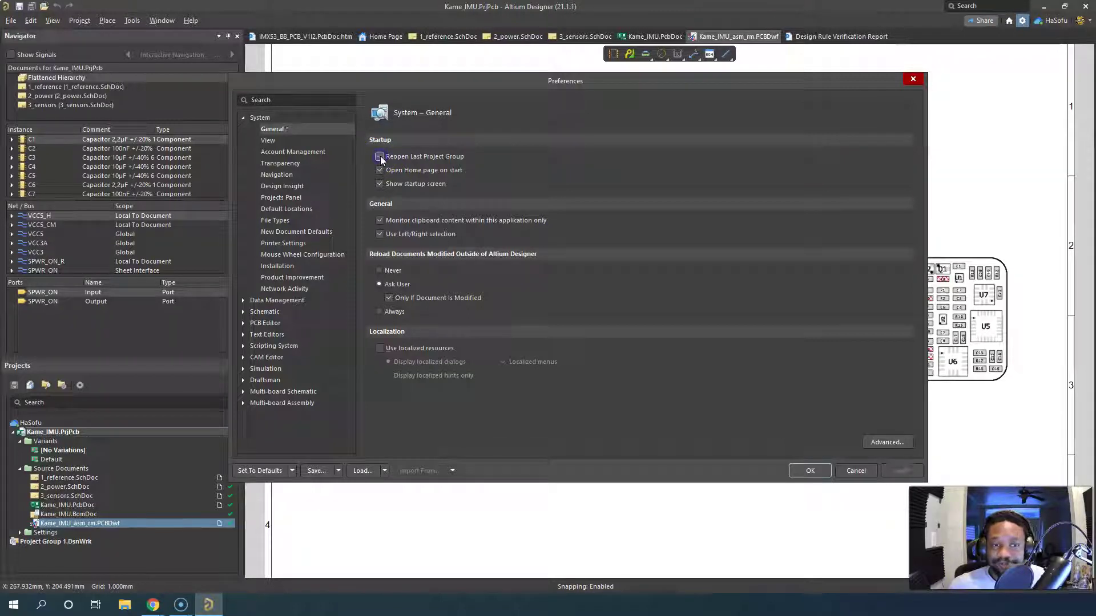
- Uncheck 'Open Home page on start', then apply and confirm the preferences
click(440, 170)
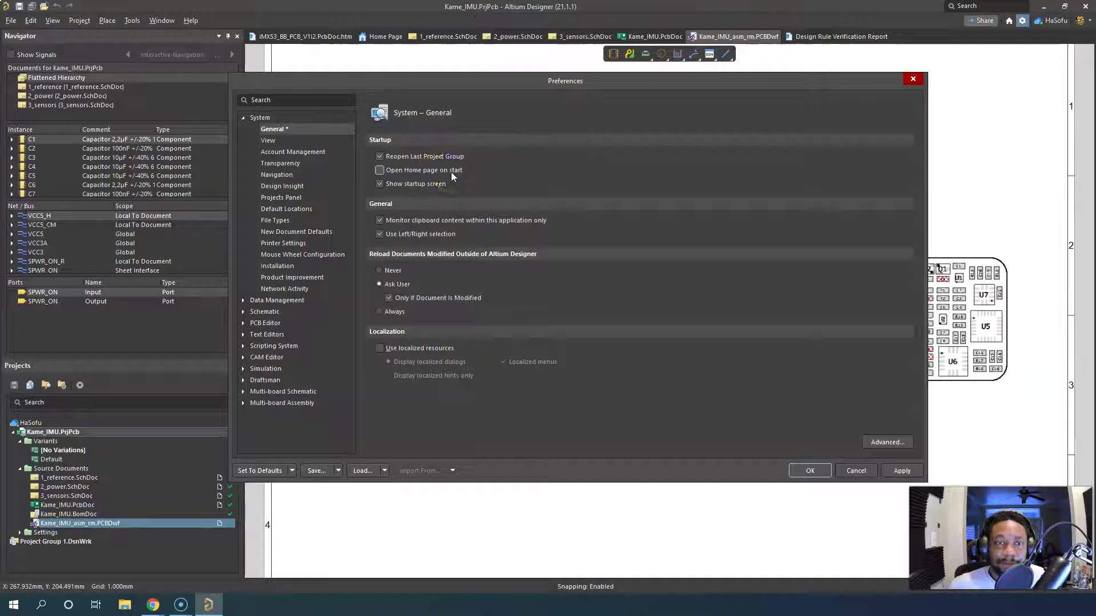
click(902, 469)
click(804, 471)
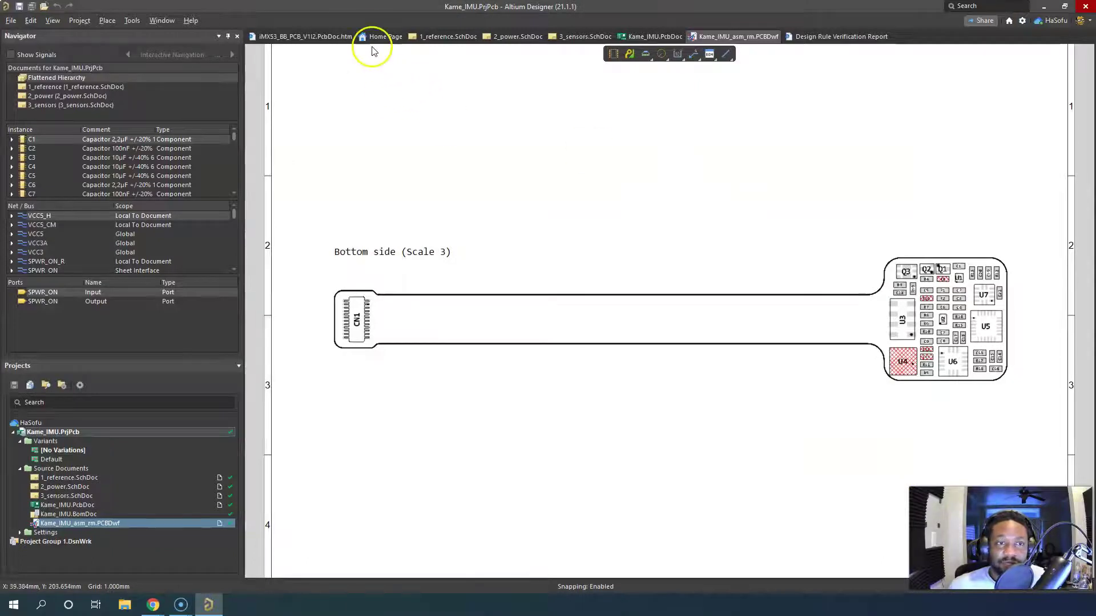
- Play the Configuring the Vias Annular Ring video on the Home page, then pause and close it
click(369, 35)
scroll(613, 243, up, 3)
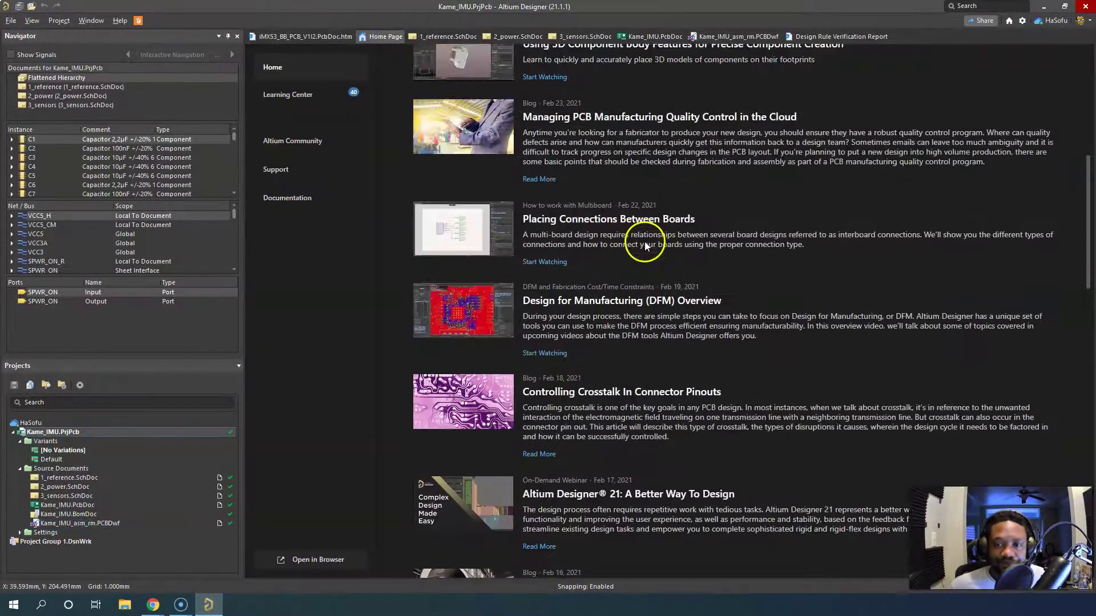
scroll(654, 242, up, 5)
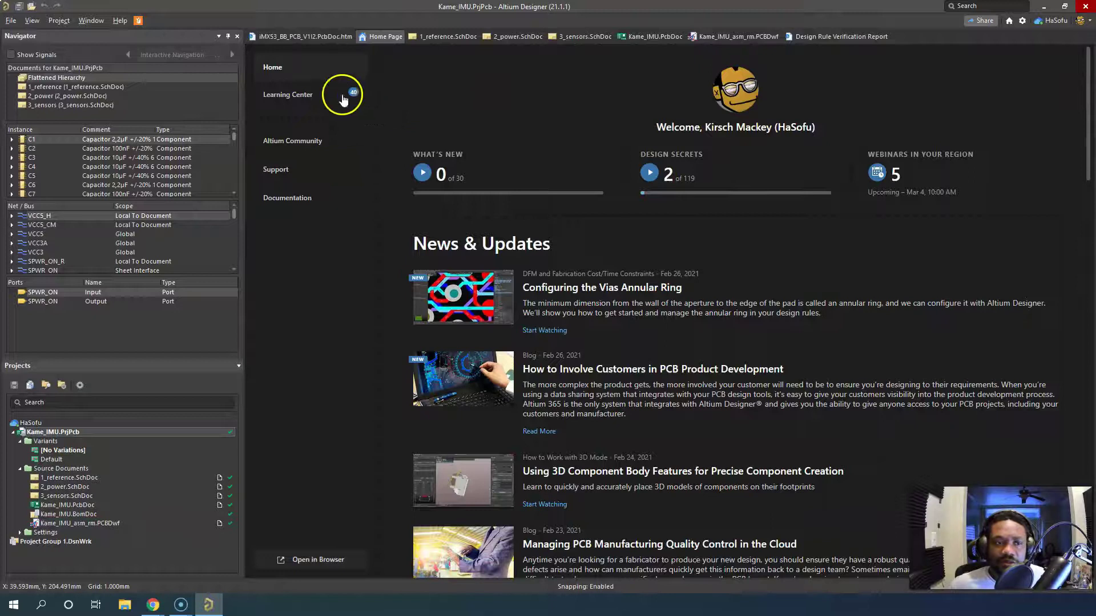
scroll(557, 214, down, 2)
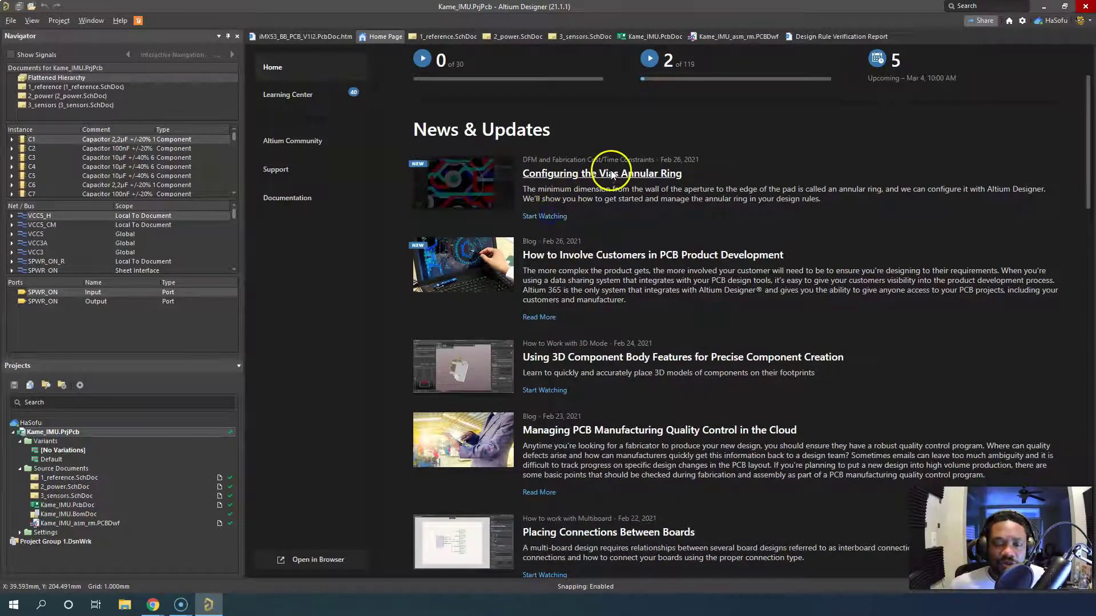
click(548, 216)
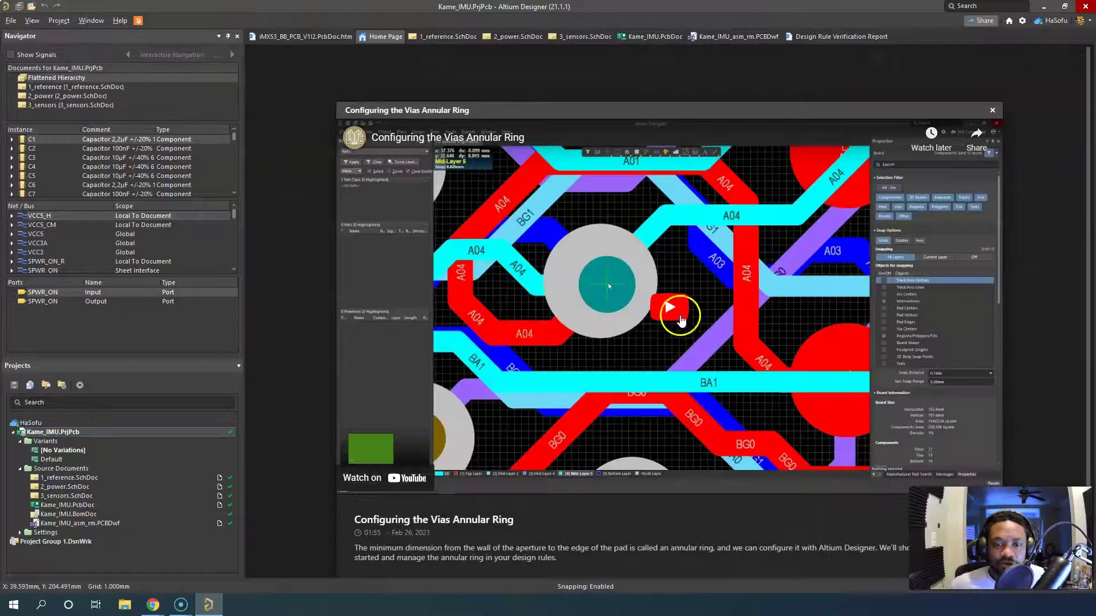
click(673, 308)
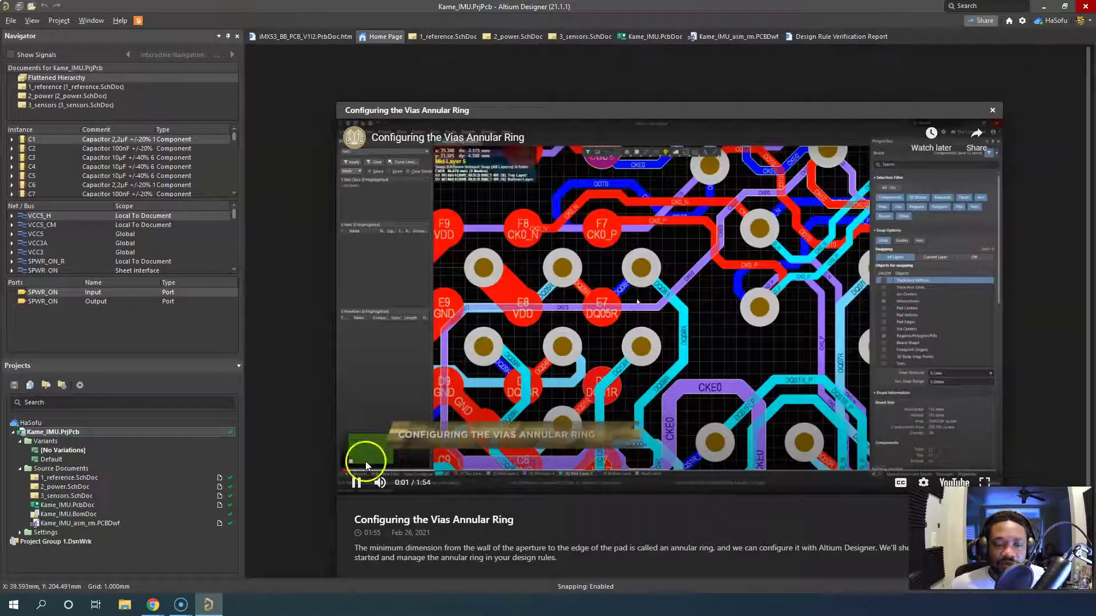
click(355, 484)
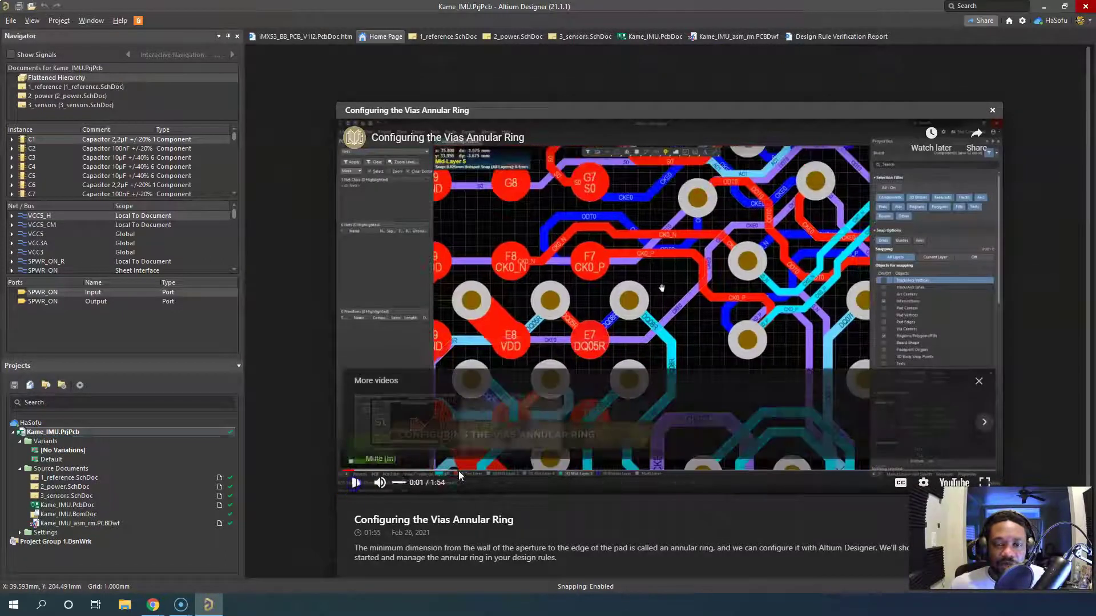
click(992, 109)
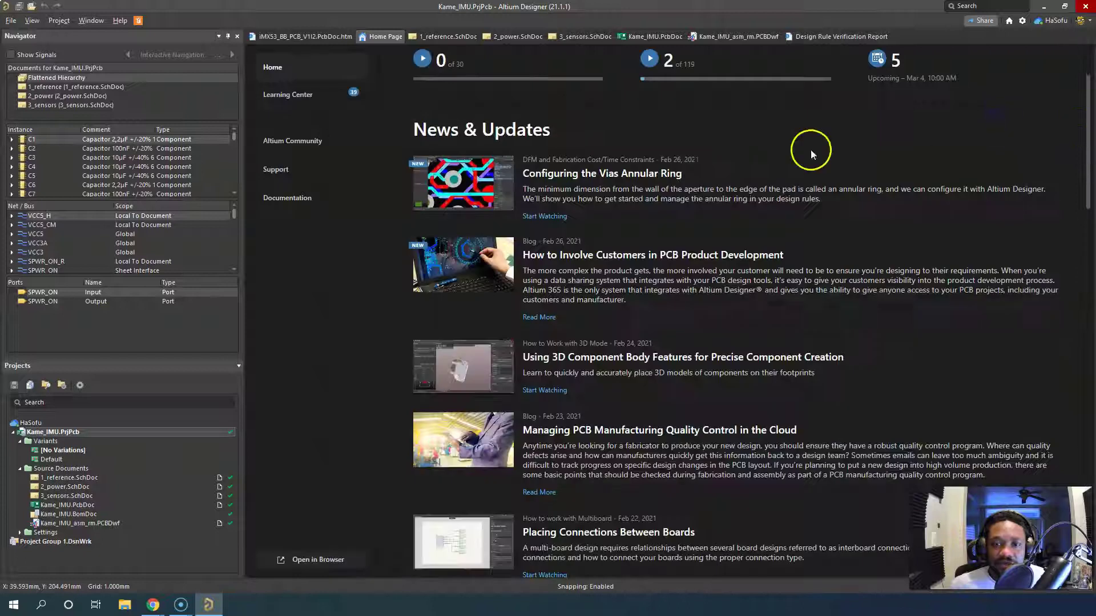
- Reopen and resume the annular ring video, then open 3_sensors.SchDoc
click(539, 229)
click(360, 482)
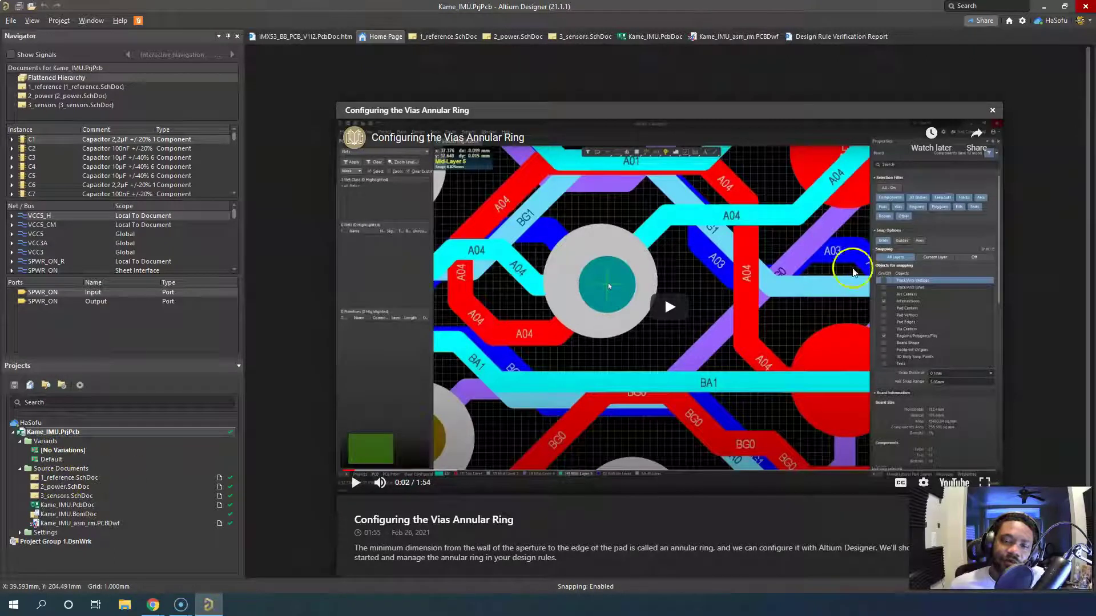
click(355, 482)
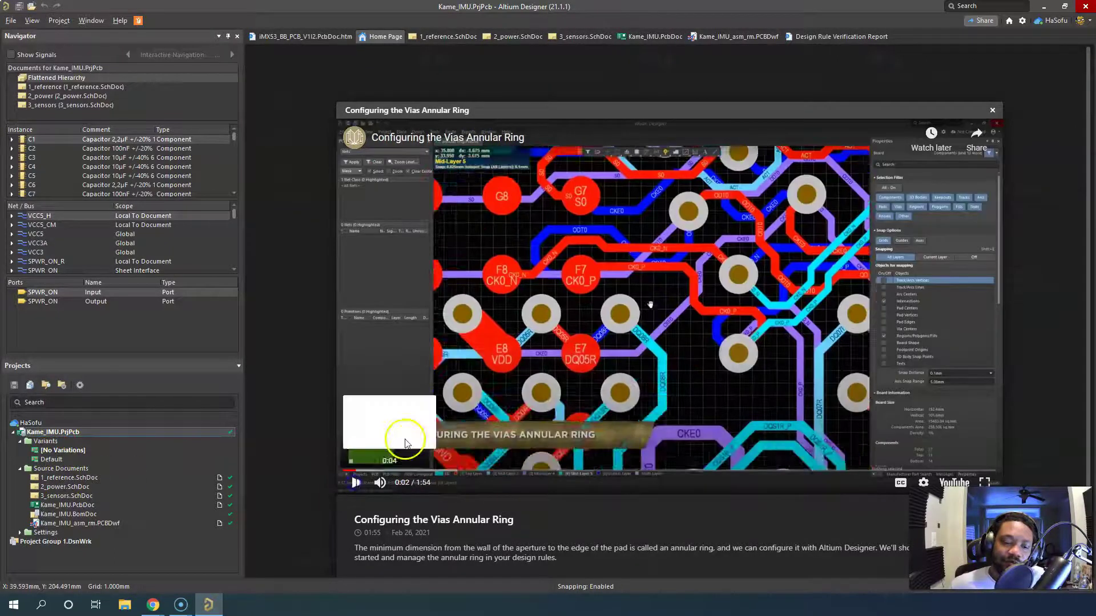
double_click(155, 494)
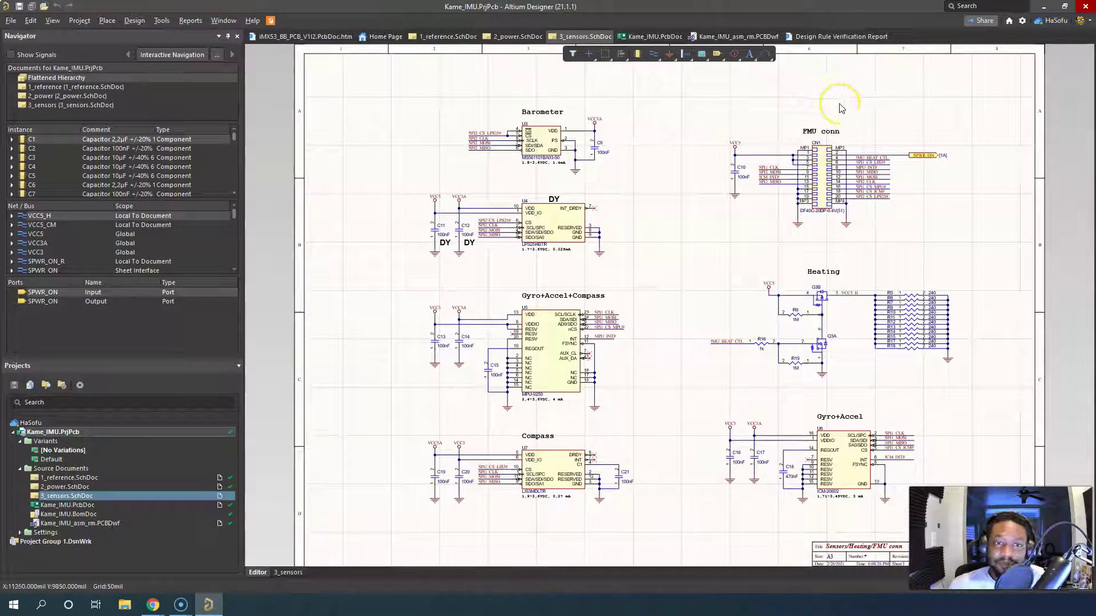
- Switch between the Design Rule Verification Report, Kame_IMU PCB and home page tabs
click(843, 36)
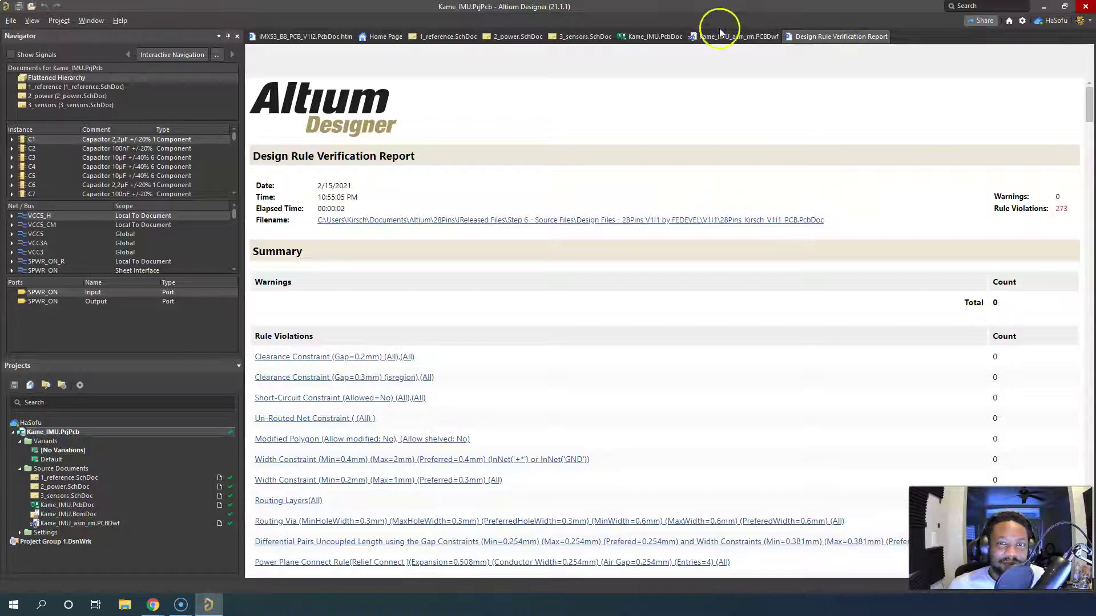
click(707, 37)
click(640, 35)
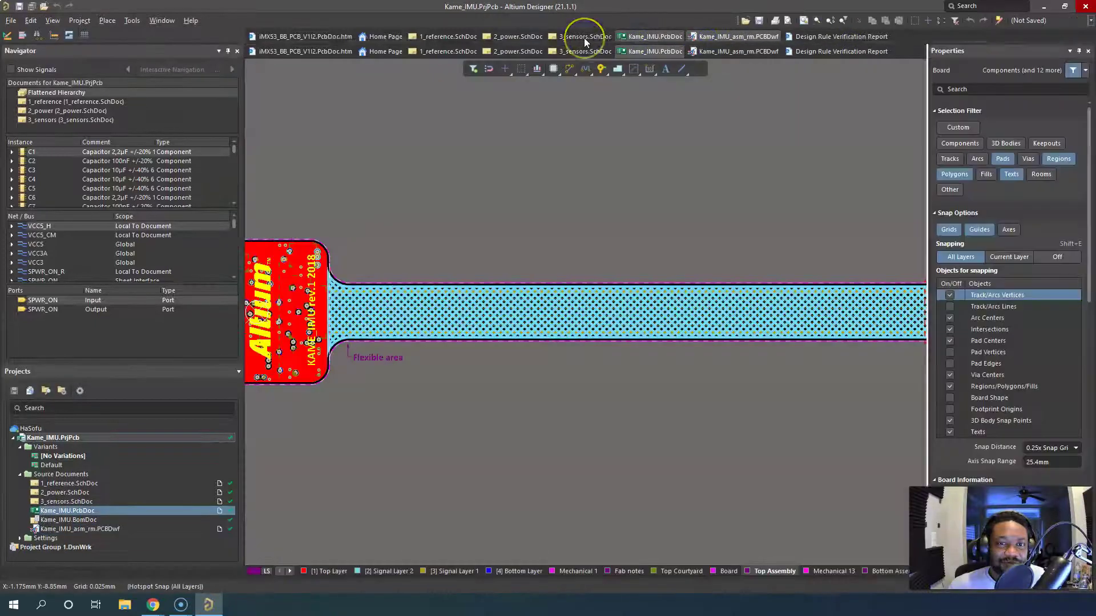
click(386, 51)
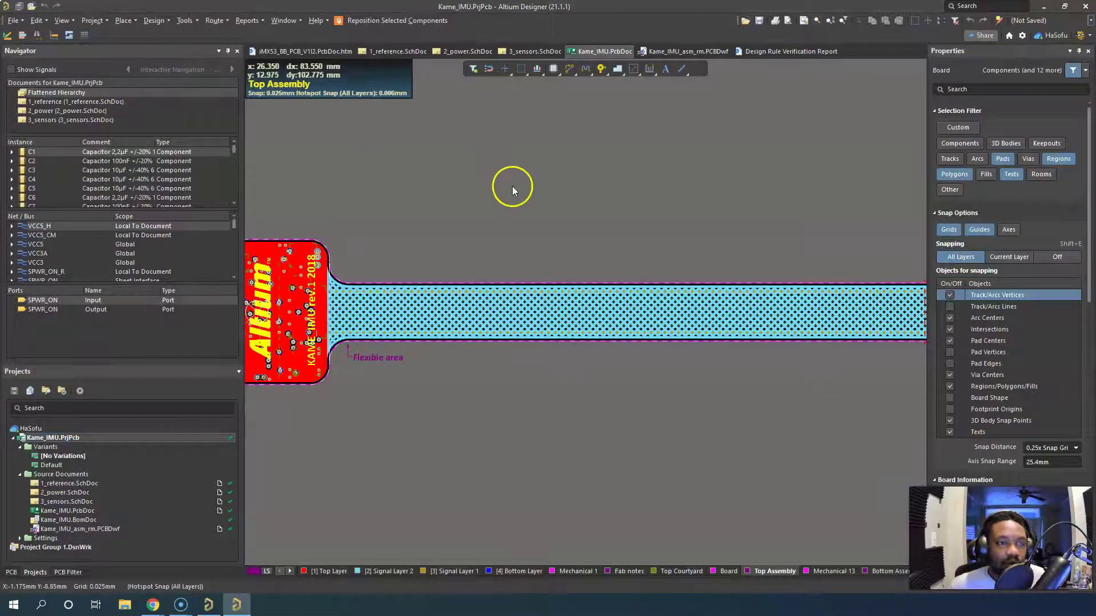
- Bring the second Altium window into view, pause its video, and close only that window
click(508, 189)
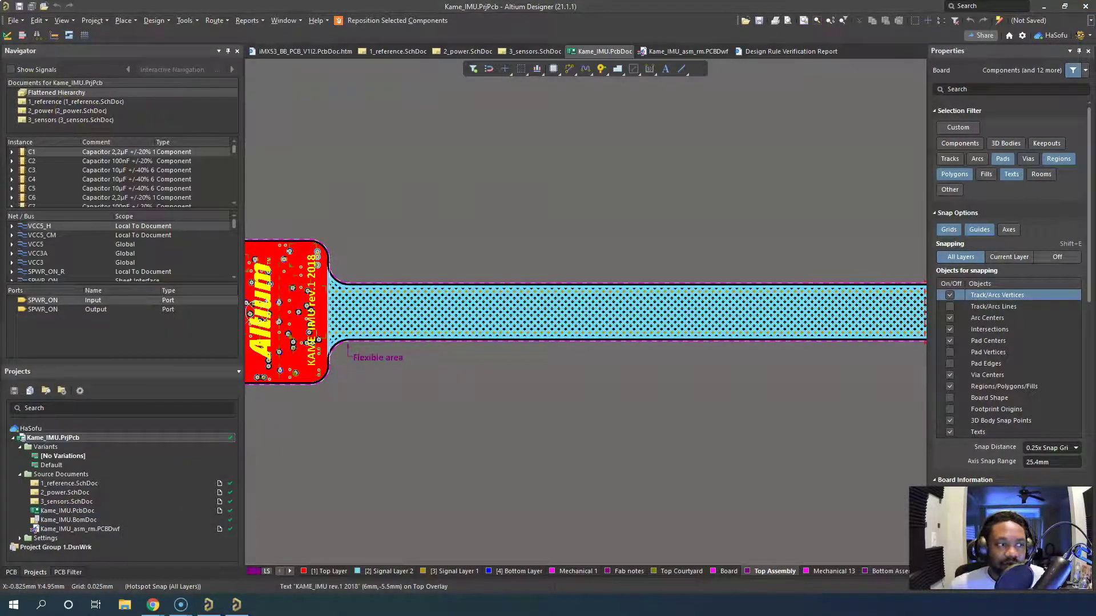
mouse_move(2, 120)
mouse_down()
mouse_move(244, 151)
mouse_move(493, 137)
mouse_up()
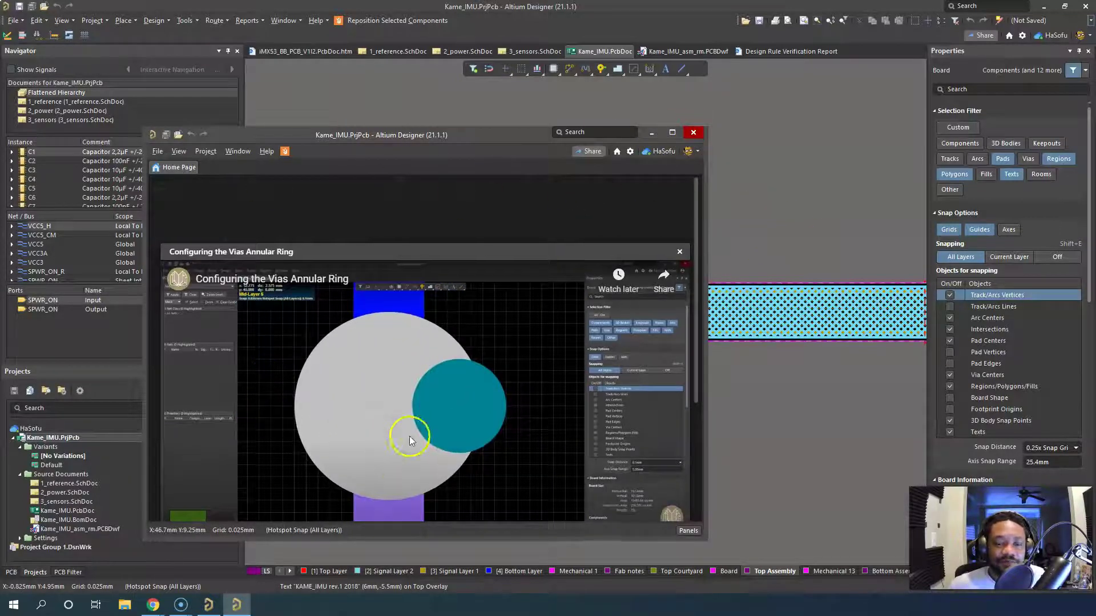
scroll(409, 436, down, 1)
scroll(400, 413, down, 3)
click(179, 395)
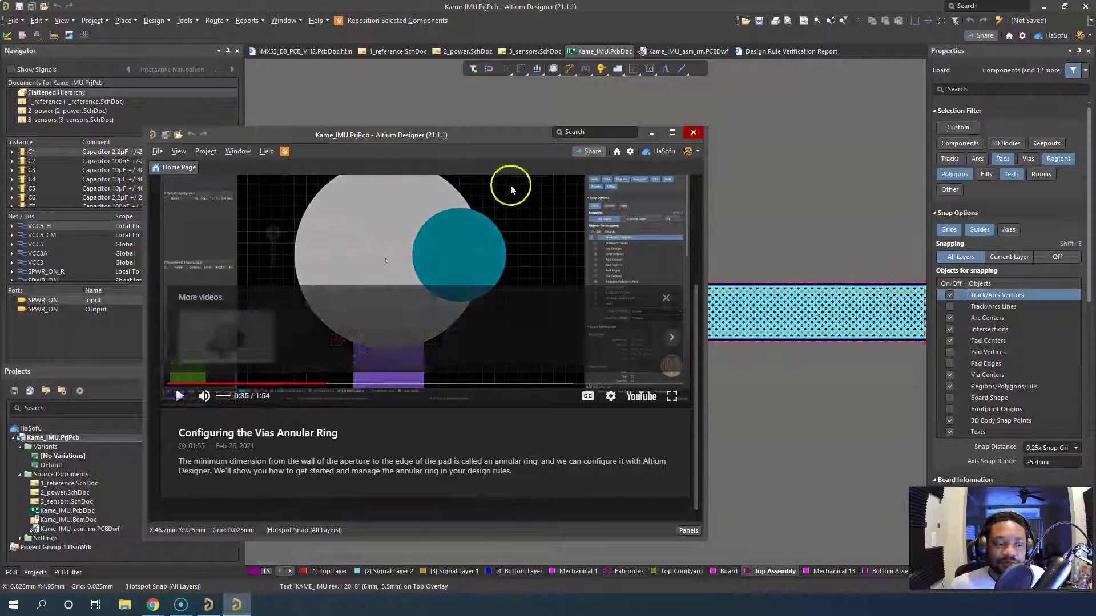
click(694, 132)
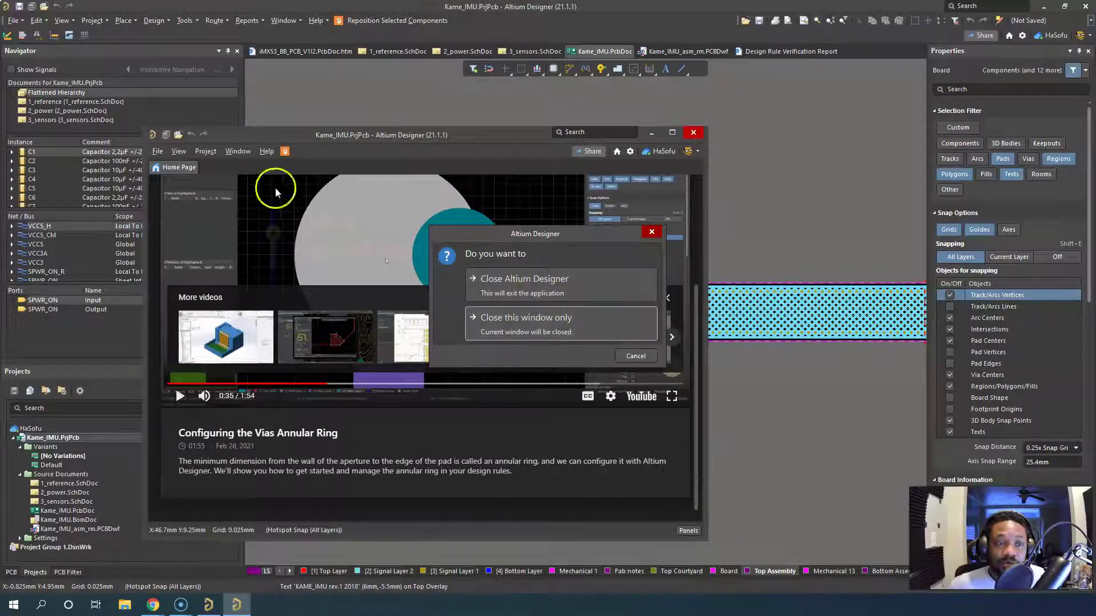
click(535, 319)
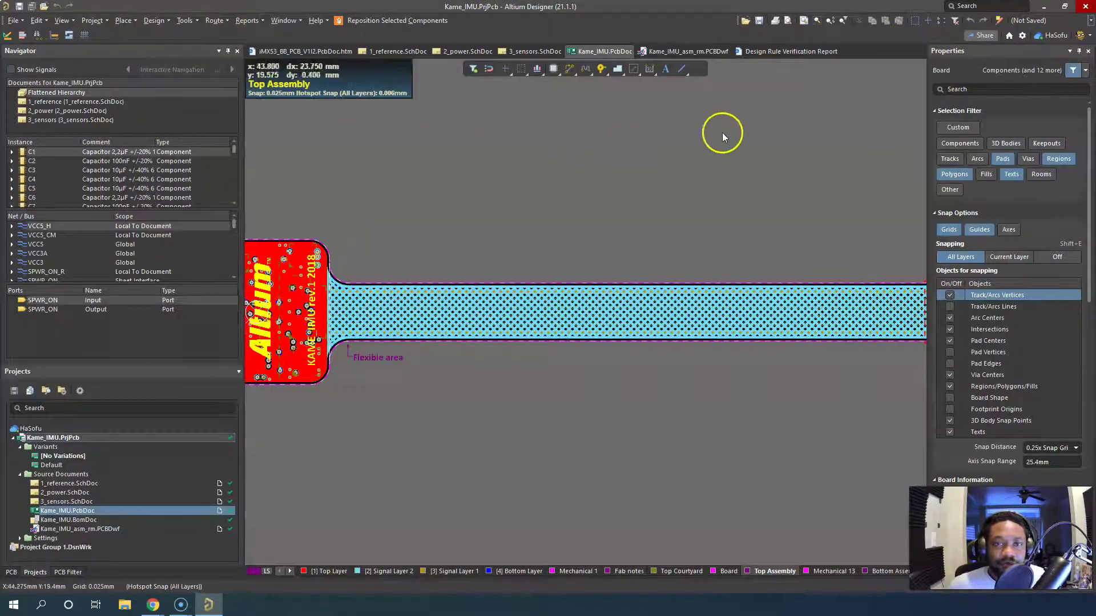
- Open Preferences, check 'Open Home page on start', and move the dialog aside
click(1023, 39)
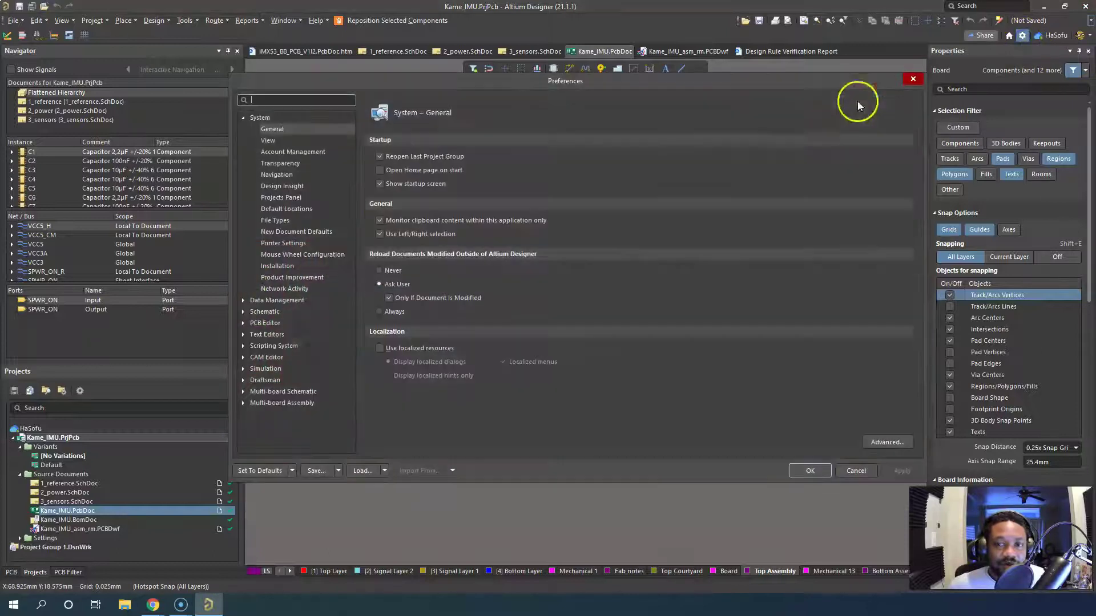
click(406, 171)
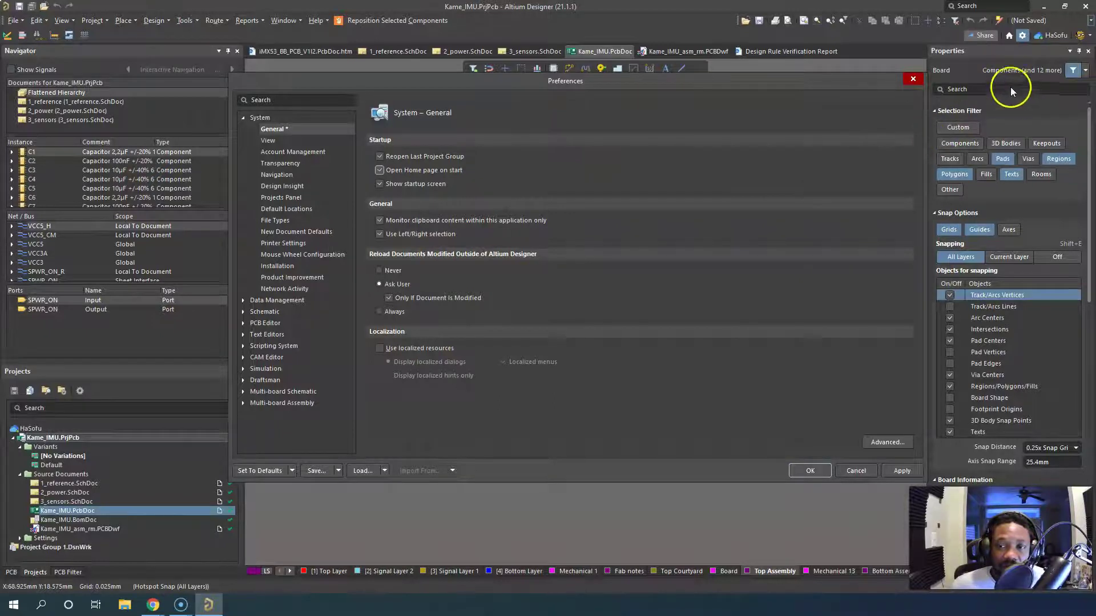
drag(701, 80, 620, 78)
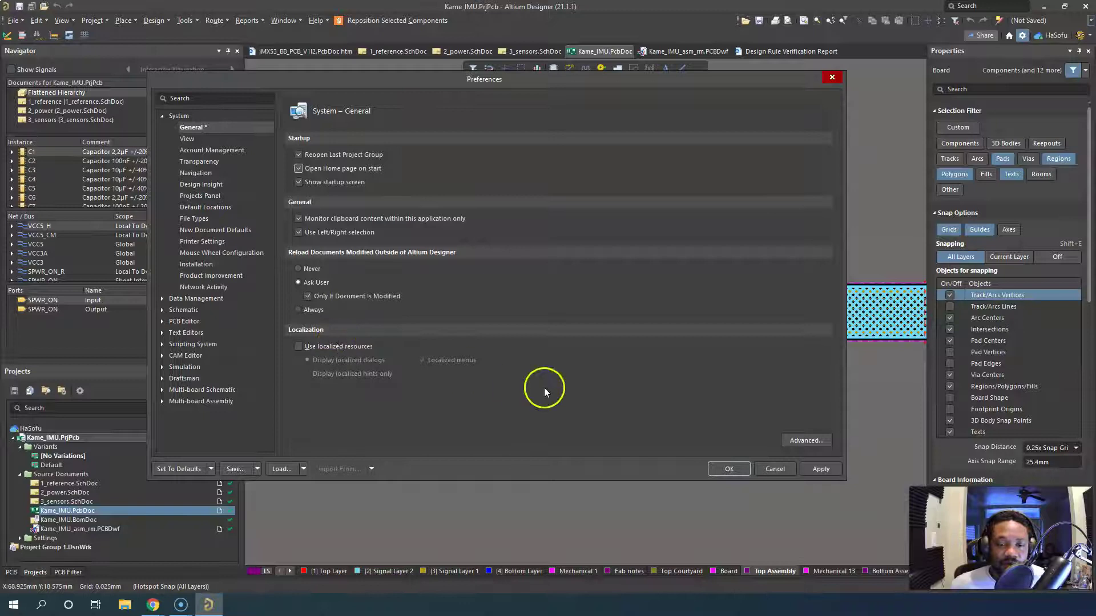
- Apply the startup change, lengthen the System – View popup delay, and confirm with OK
click(810, 470)
click(214, 138)
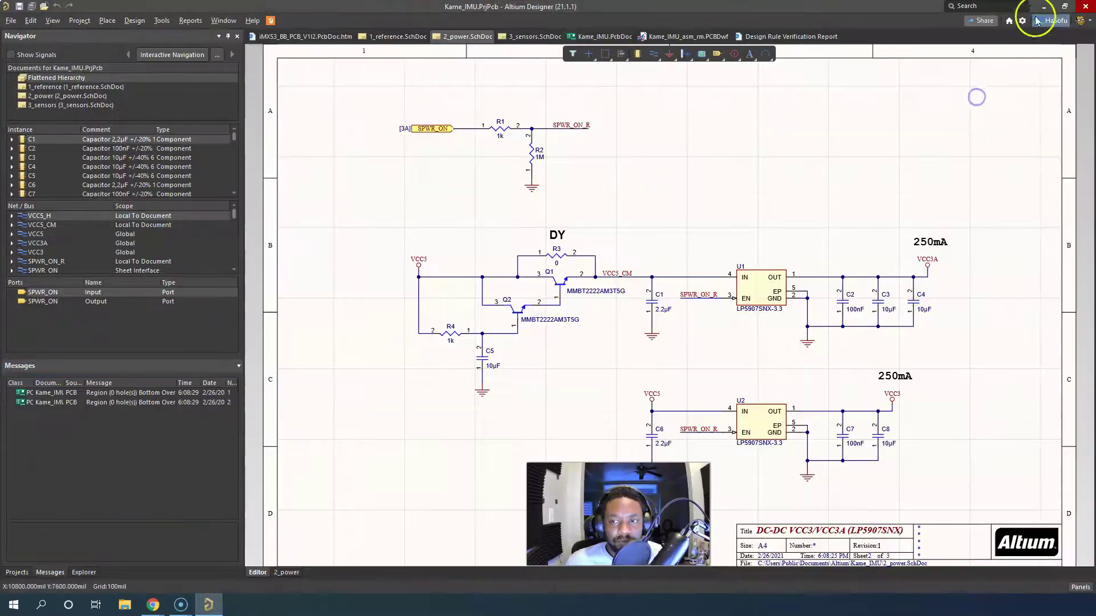
click(1022, 20)
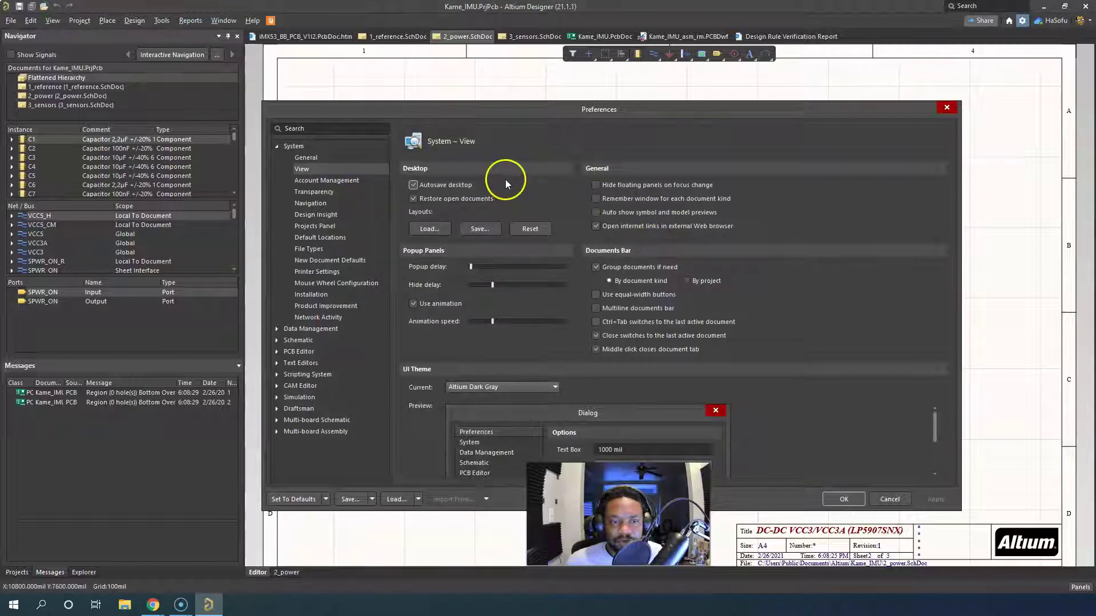
drag(470, 268, 477, 270)
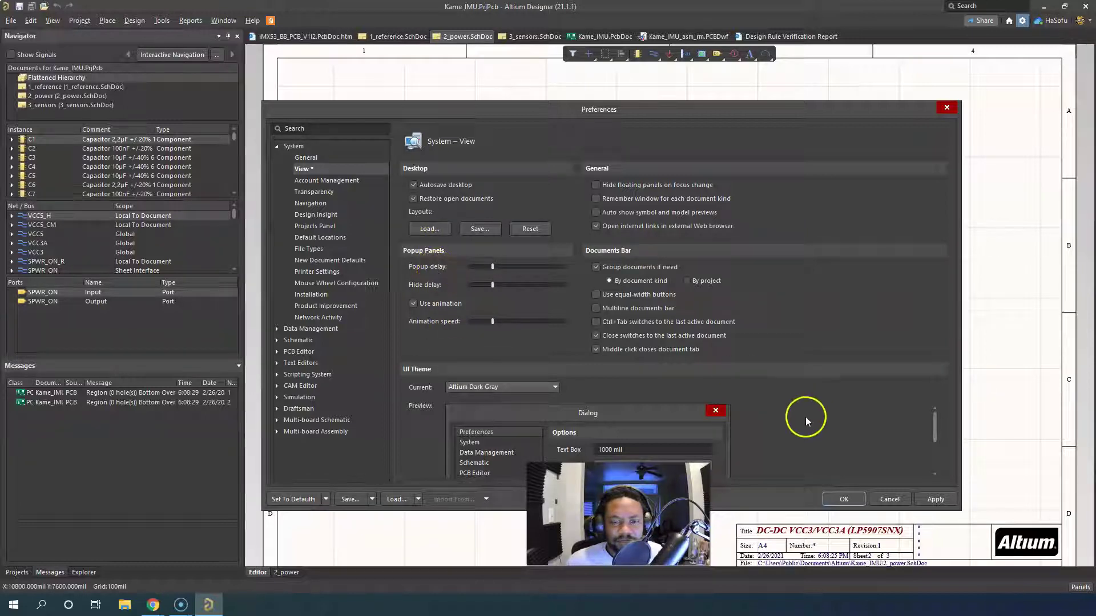
click(846, 499)
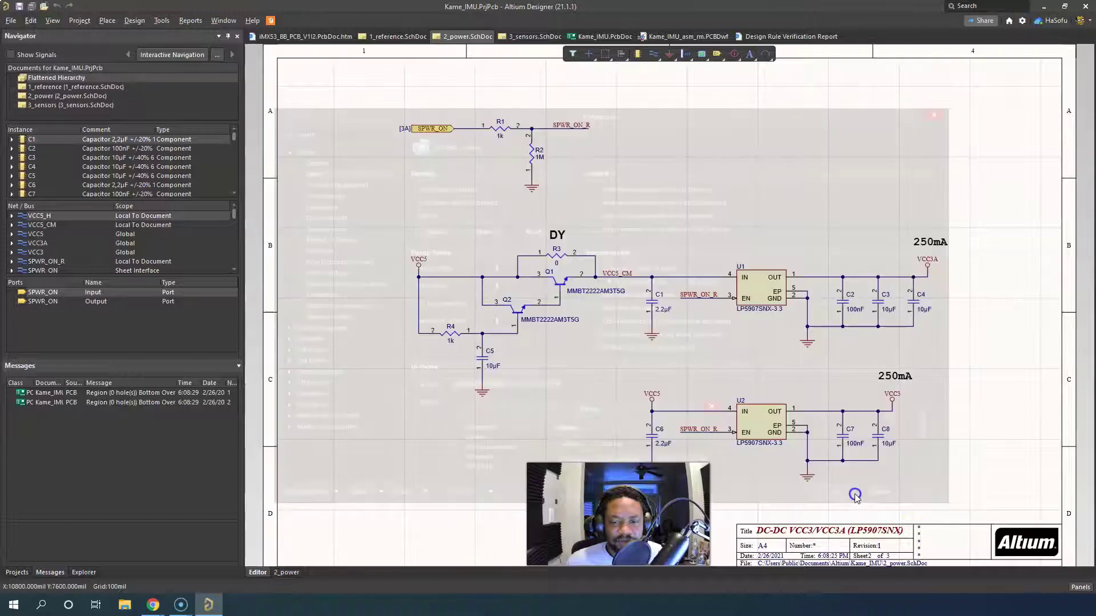
- Show the Components panel, dock it at the right edge, and collapse it into a side tab
click(1079, 587)
click(1032, 399)
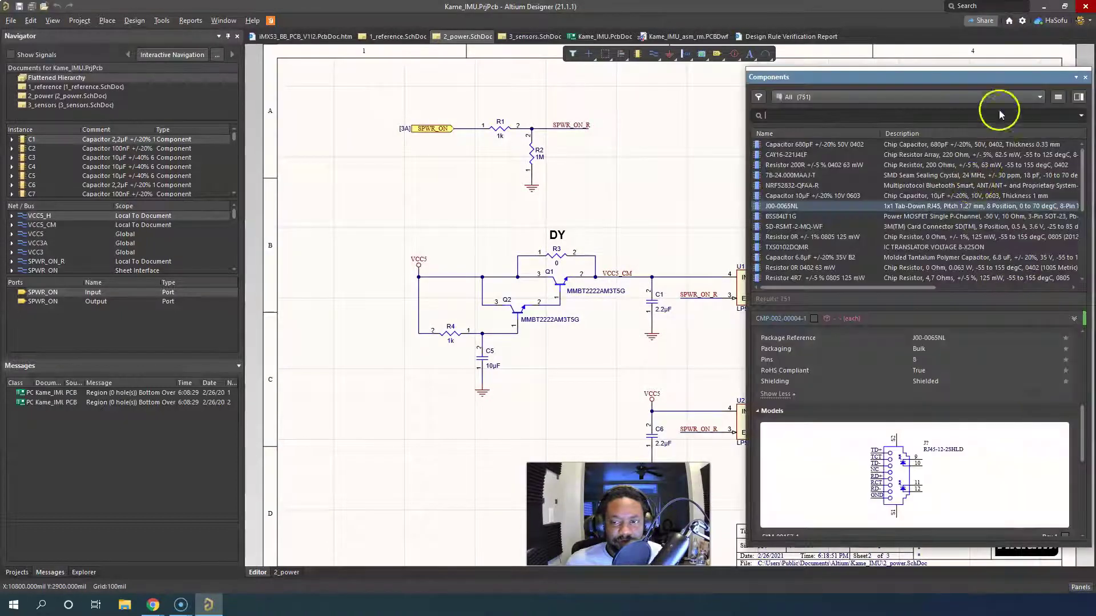
drag(1013, 79, 1032, 54)
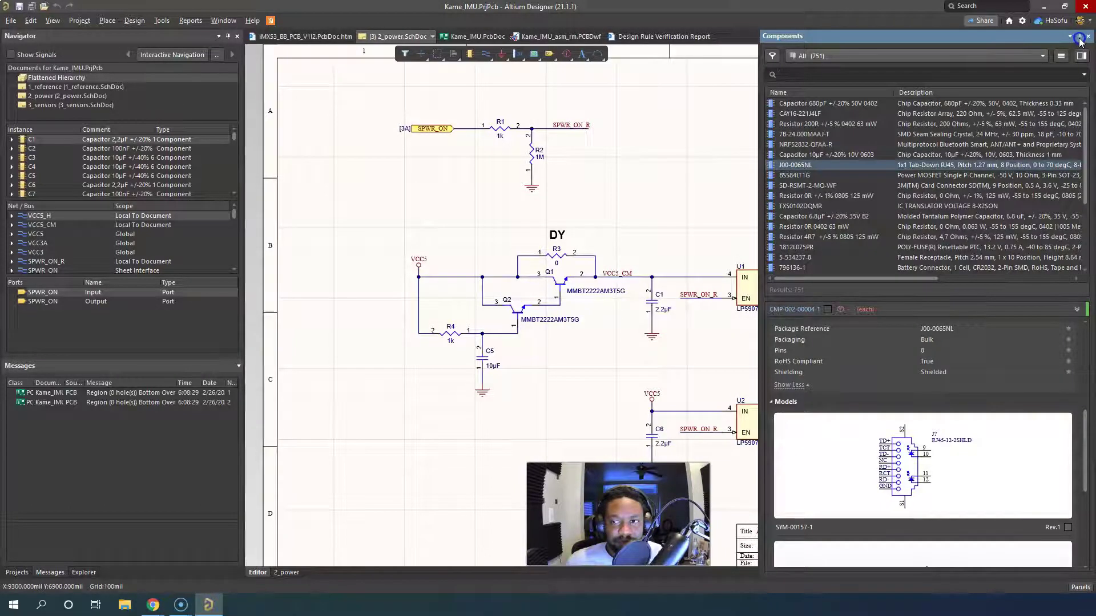
click(706, 120)
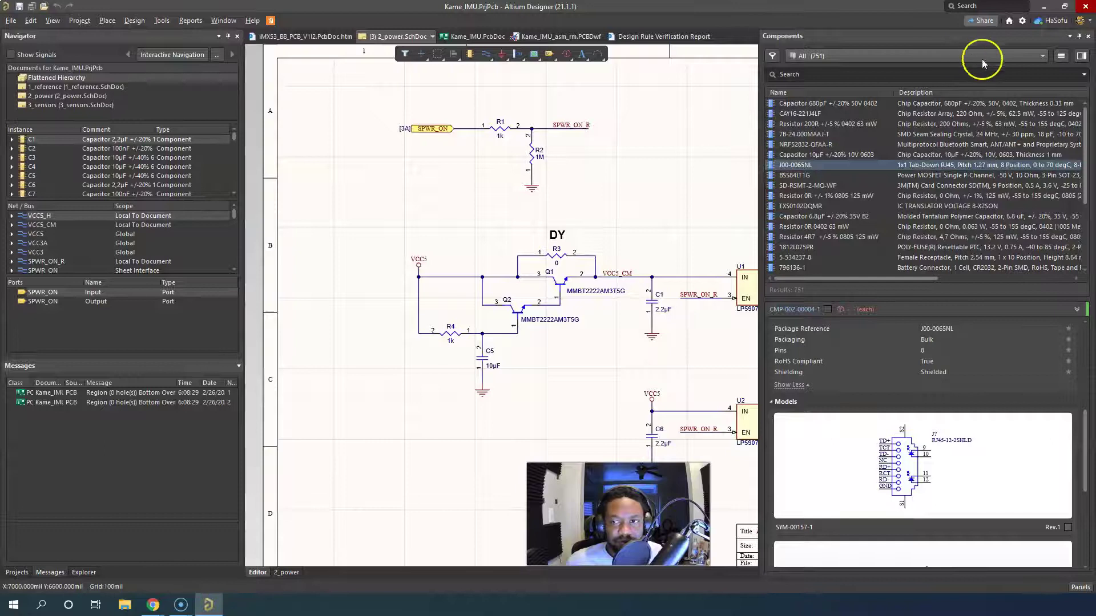
click(1078, 36)
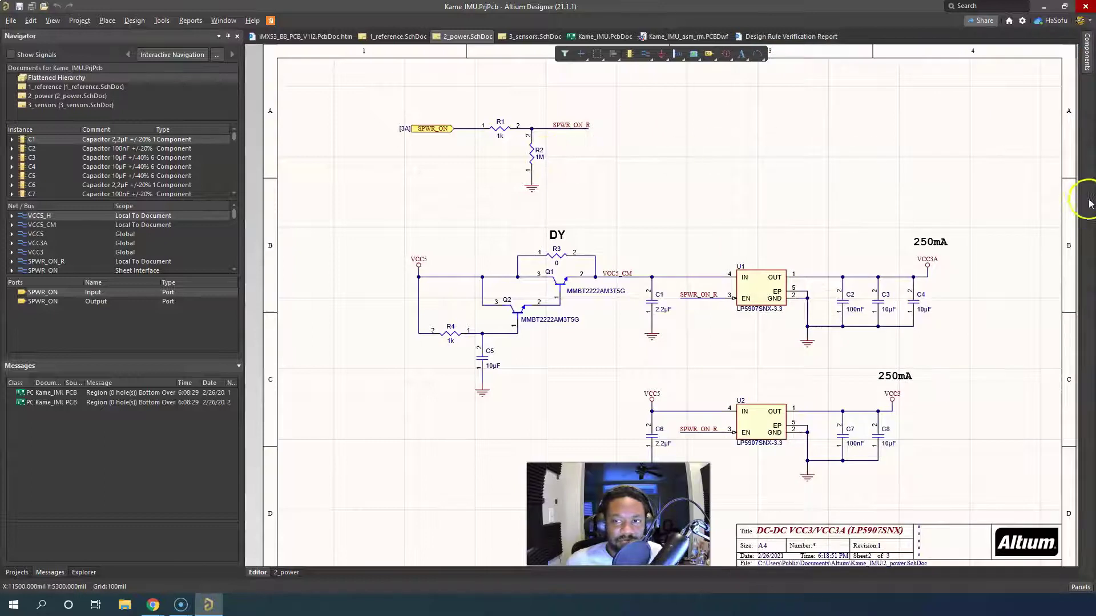
- Test the Components side tab popping open several times, then reopen Preferences
click(1086, 46)
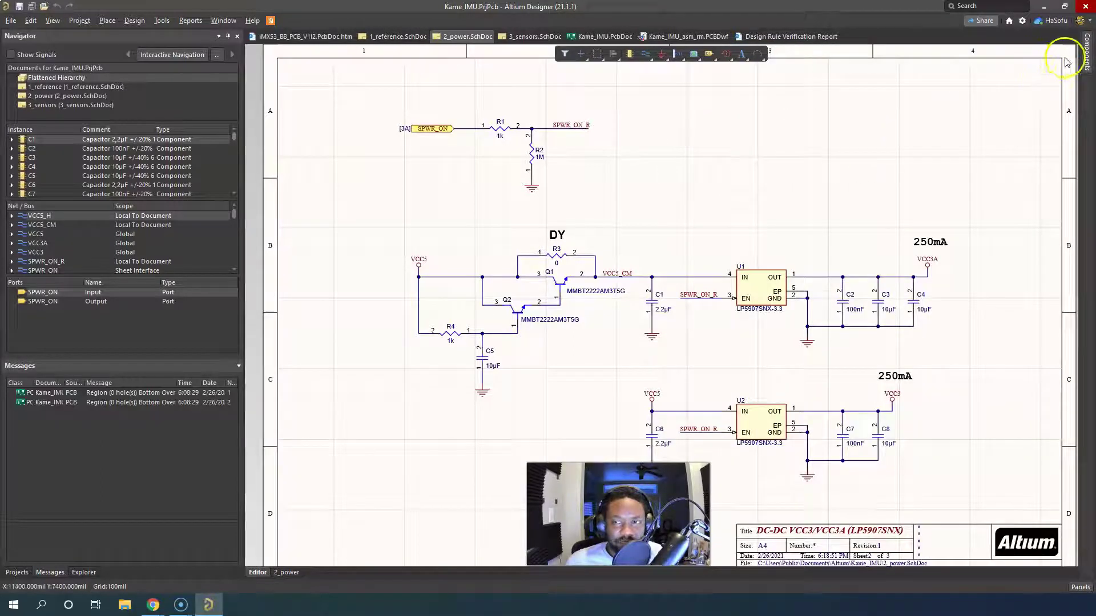
click(1087, 49)
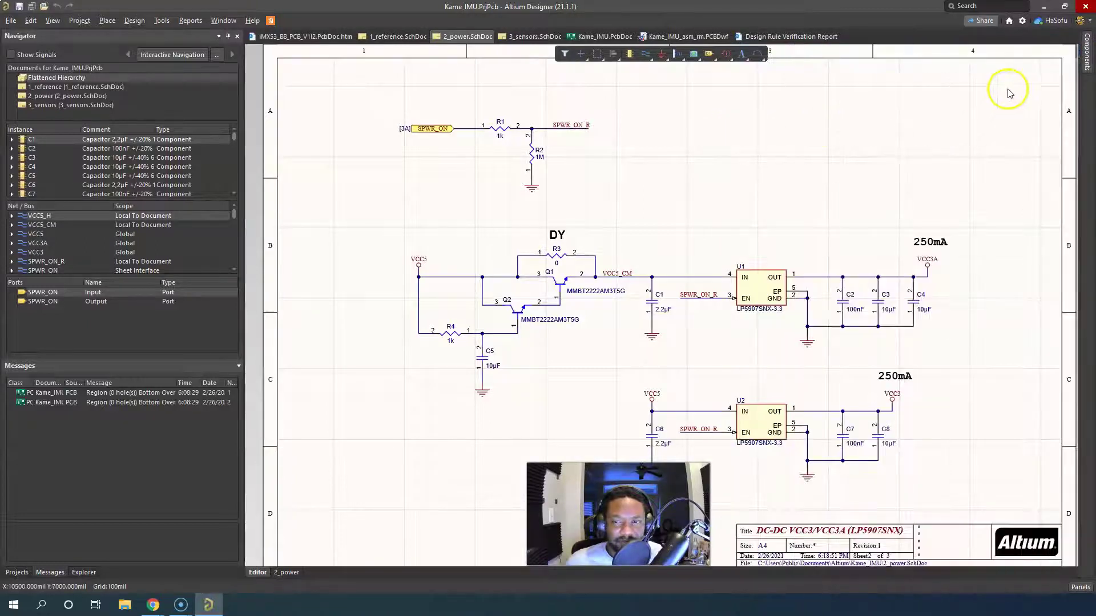
click(1085, 67)
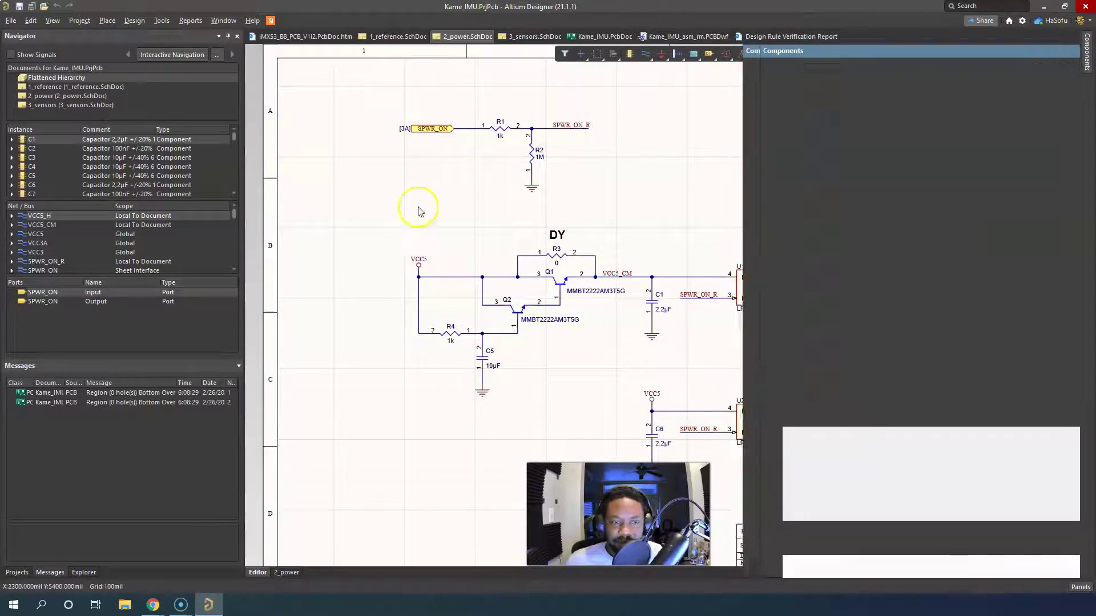
click(1022, 22)
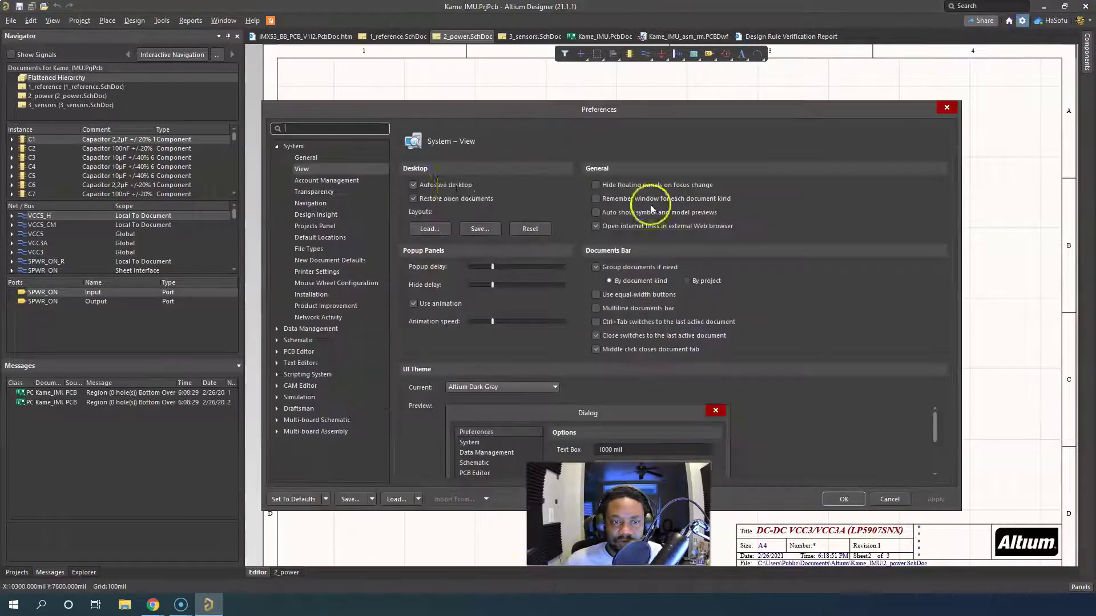
- Drag the Popup delay slider further right and confirm with OK
click(492, 268)
drag(493, 267, 544, 269)
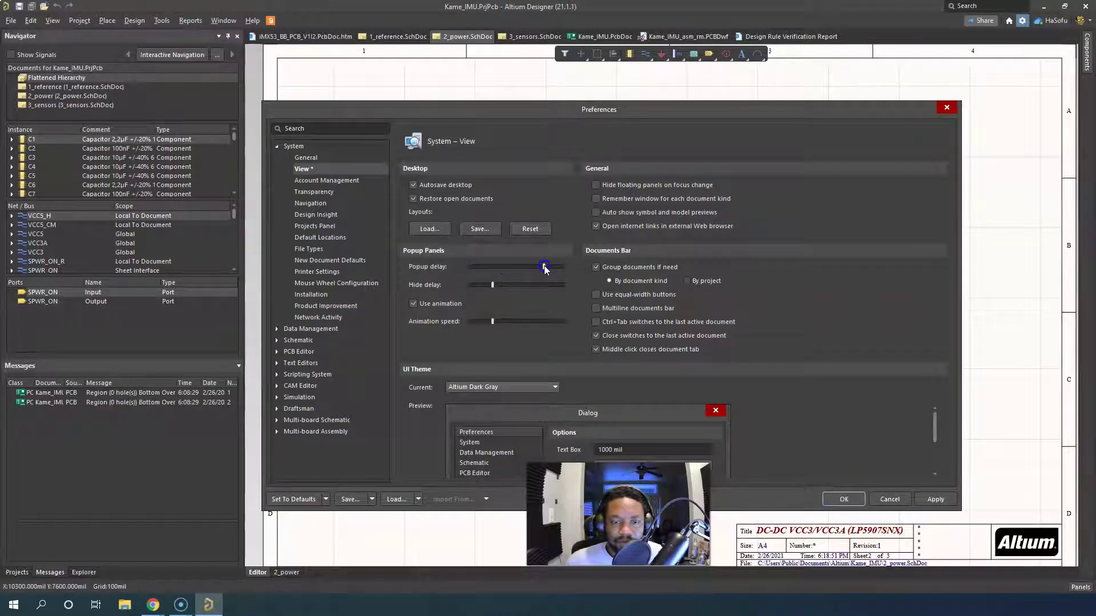
click(838, 499)
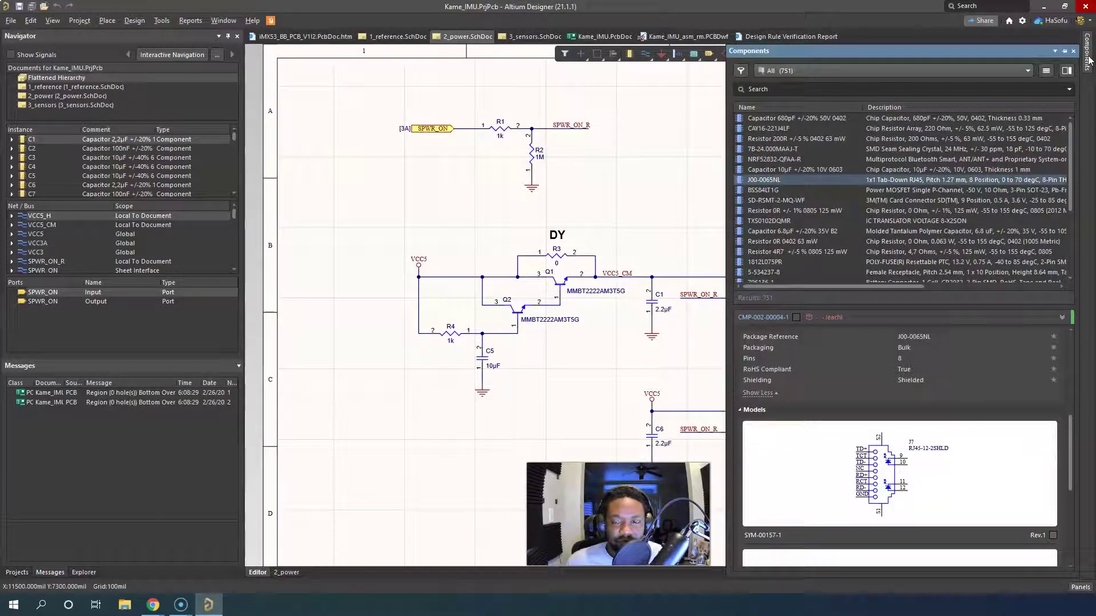
- Reopen Preferences, shorten the popup delay, and uncheck 'Use animation'
click(1021, 20)
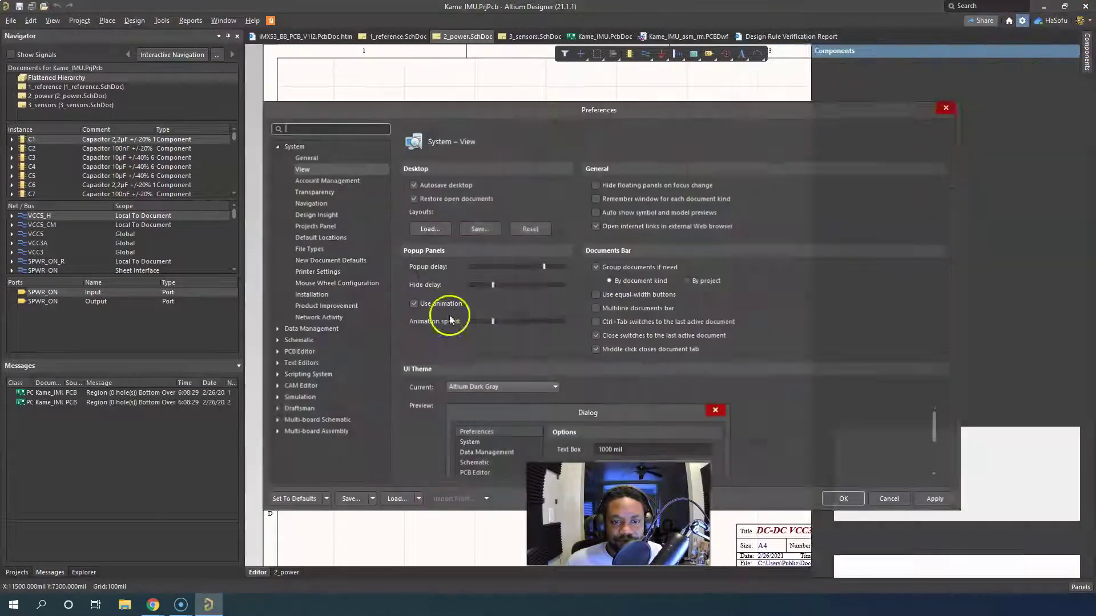
drag(543, 268, 491, 271)
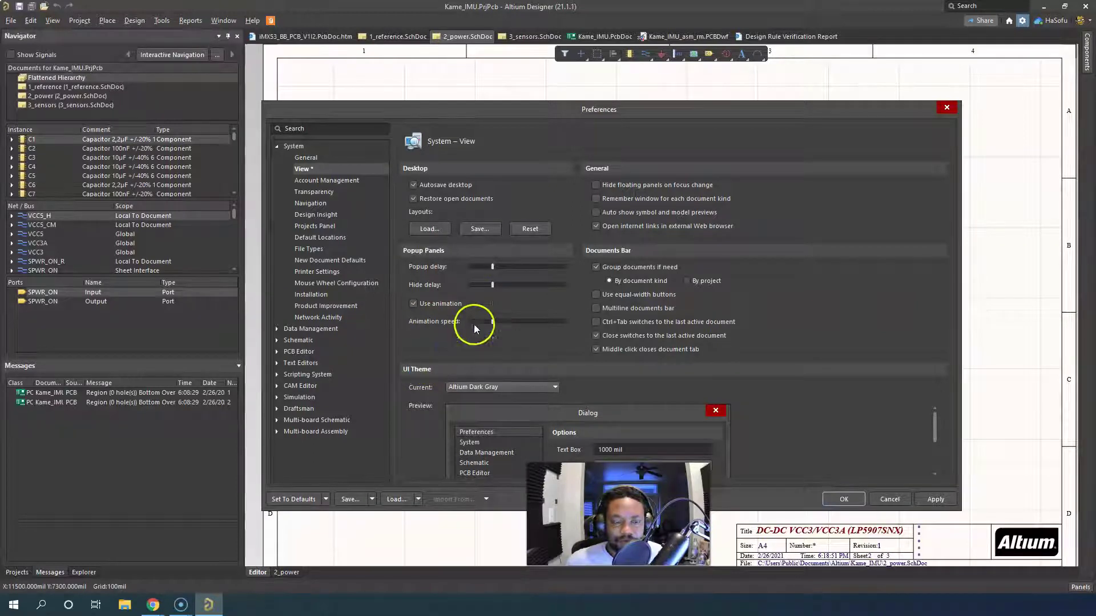
click(439, 304)
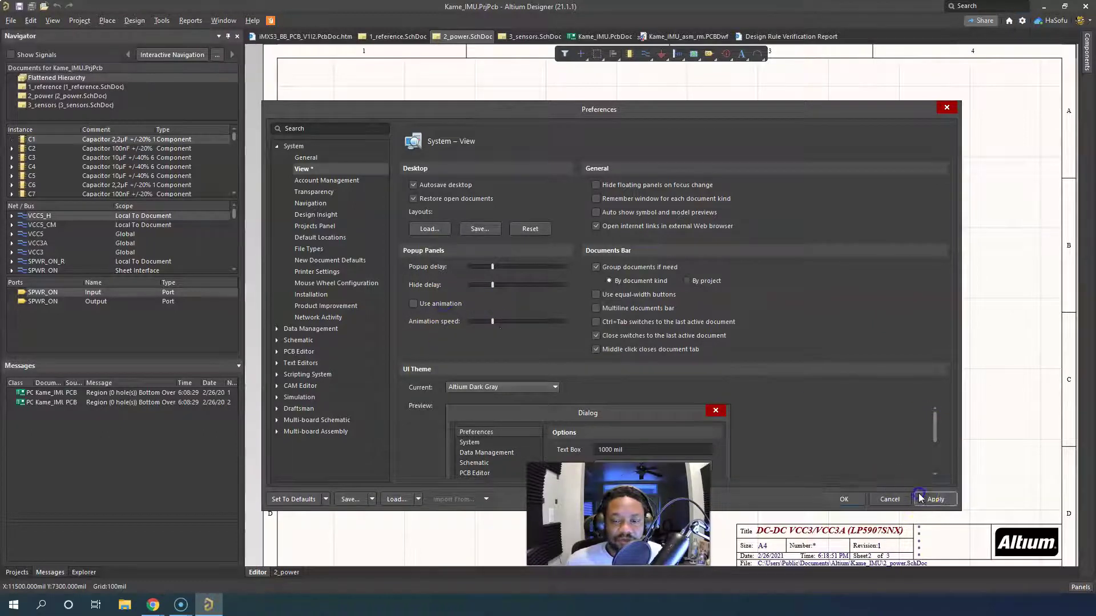
- Close Preferences, pop the Components panel open and shut, then reopen System – View preferences
click(842, 499)
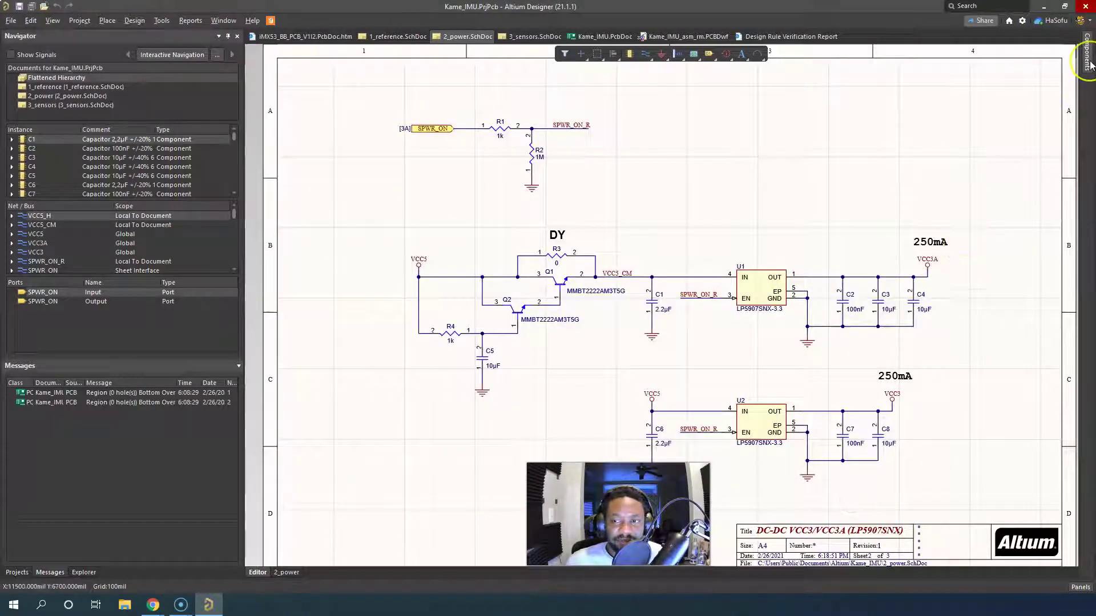
click(1089, 65)
click(1089, 64)
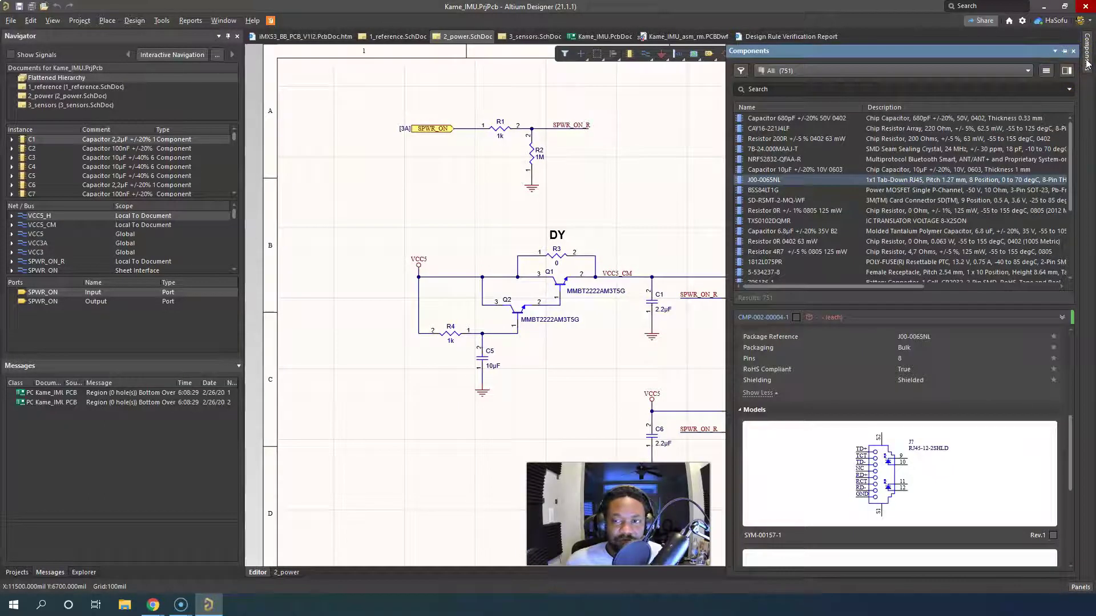
click(1023, 24)
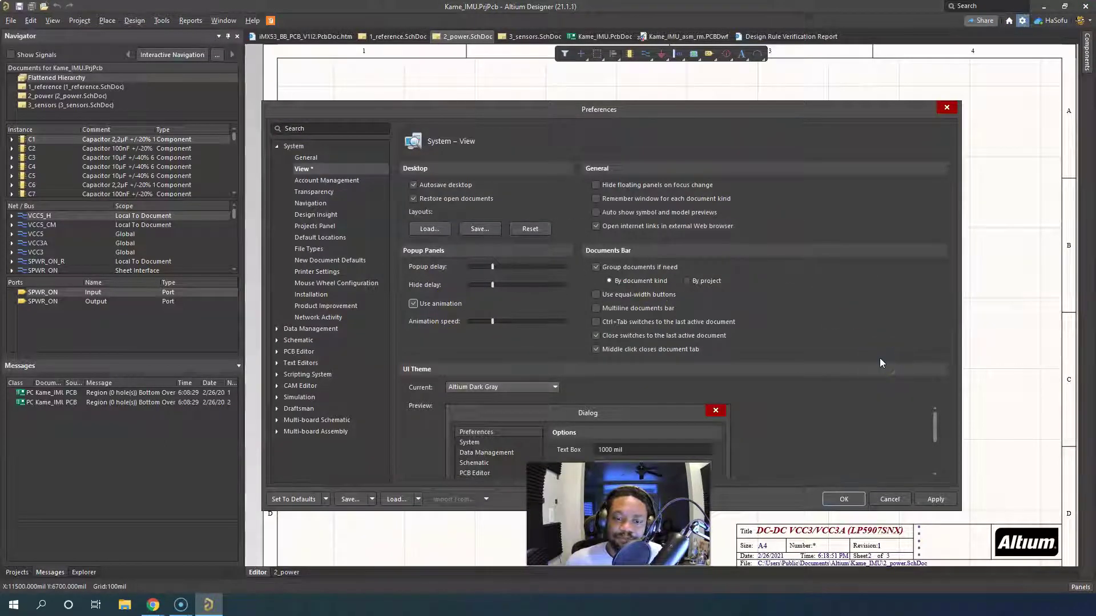
click(920, 389)
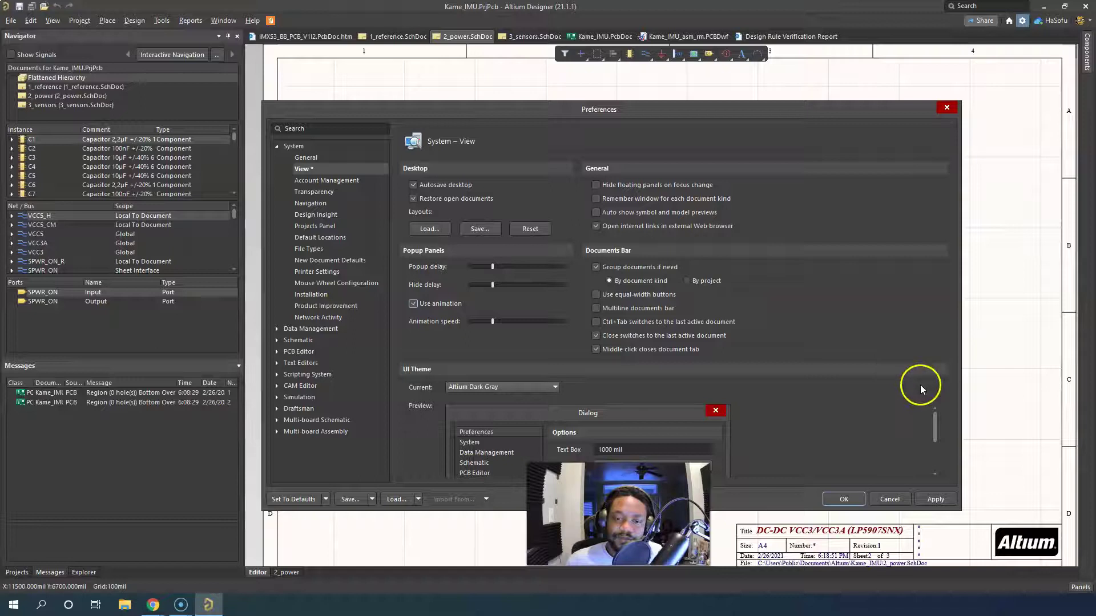
click(646, 312)
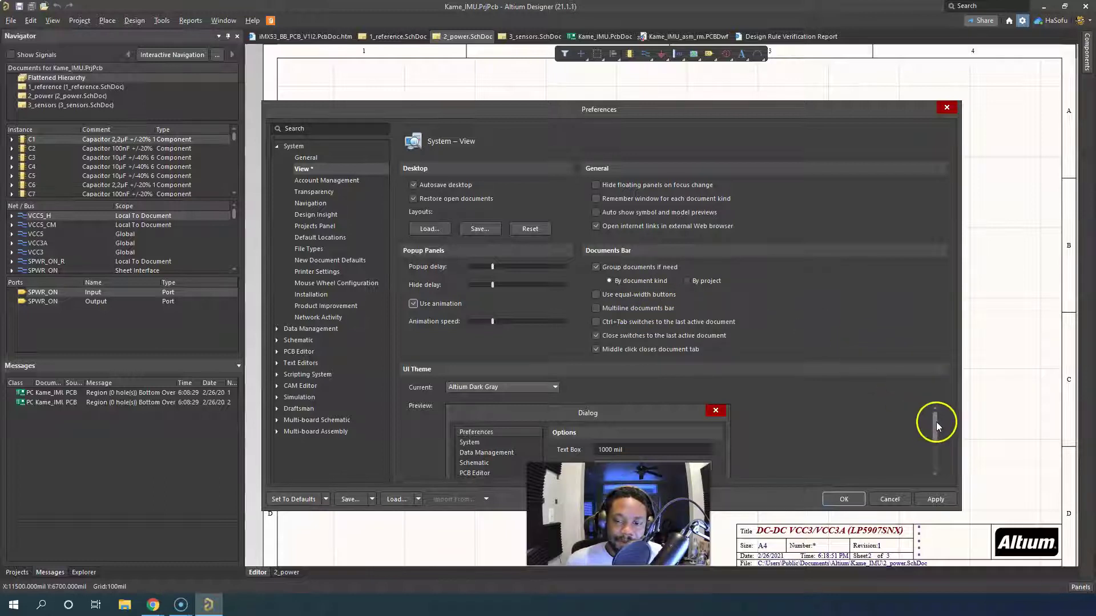
drag(936, 422, 939, 405)
- Apply the view settings and switch the UI theme to Altium Light Gray, dismissing the warning
click(543, 387)
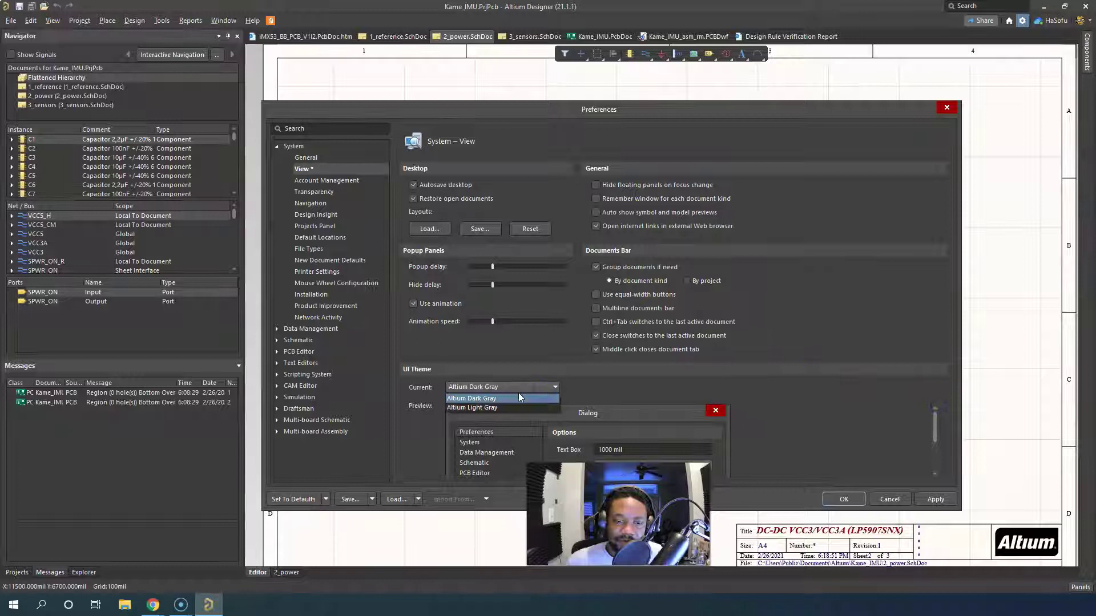
click(523, 384)
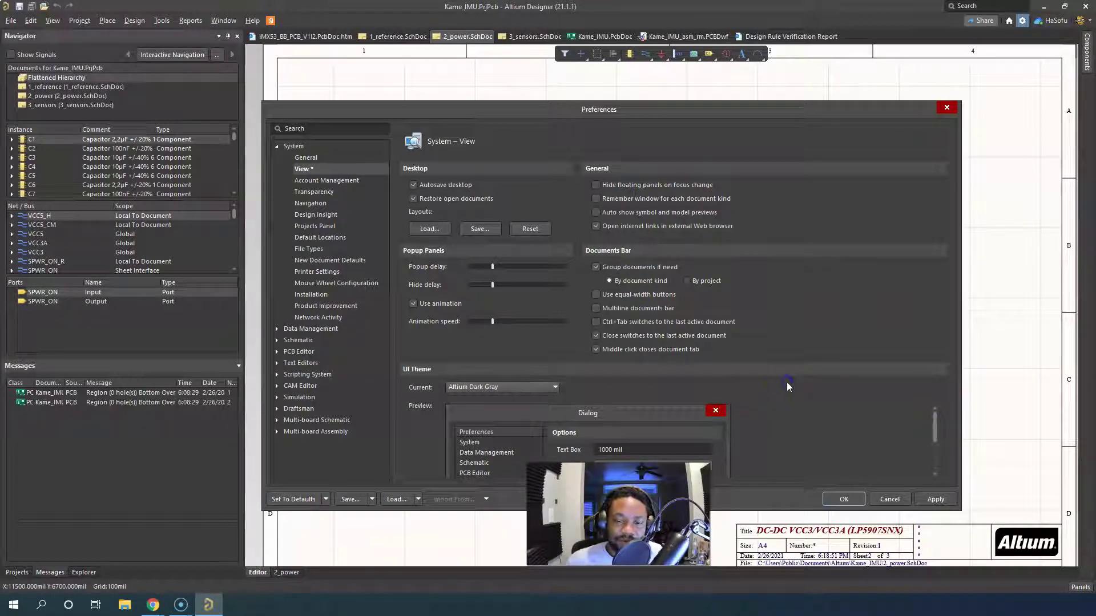
click(917, 500)
click(521, 384)
click(503, 403)
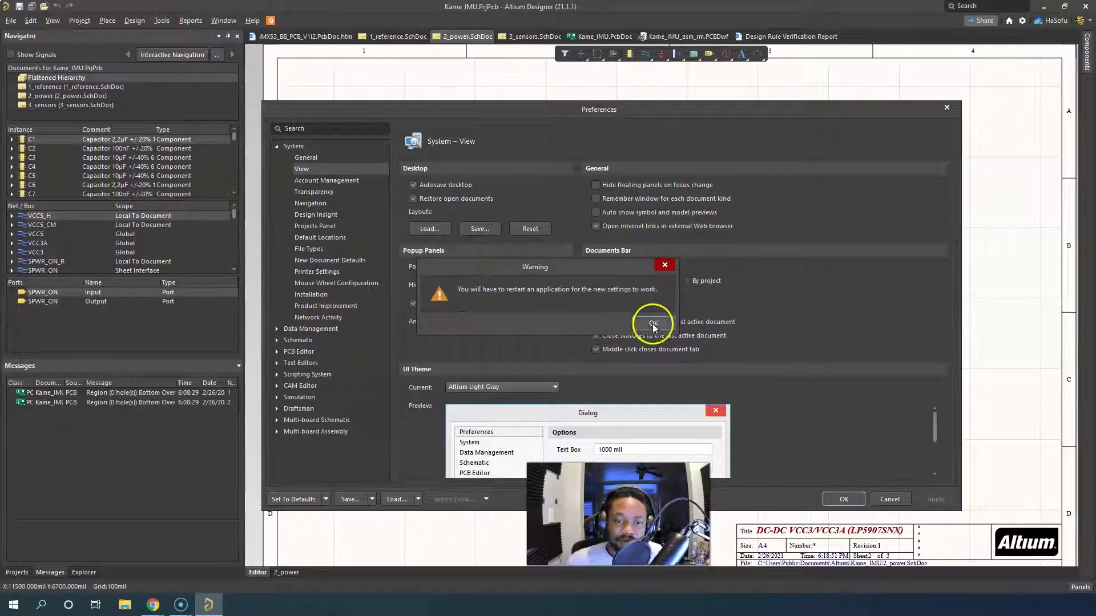
click(653, 323)
scroll(822, 413, down, 3)
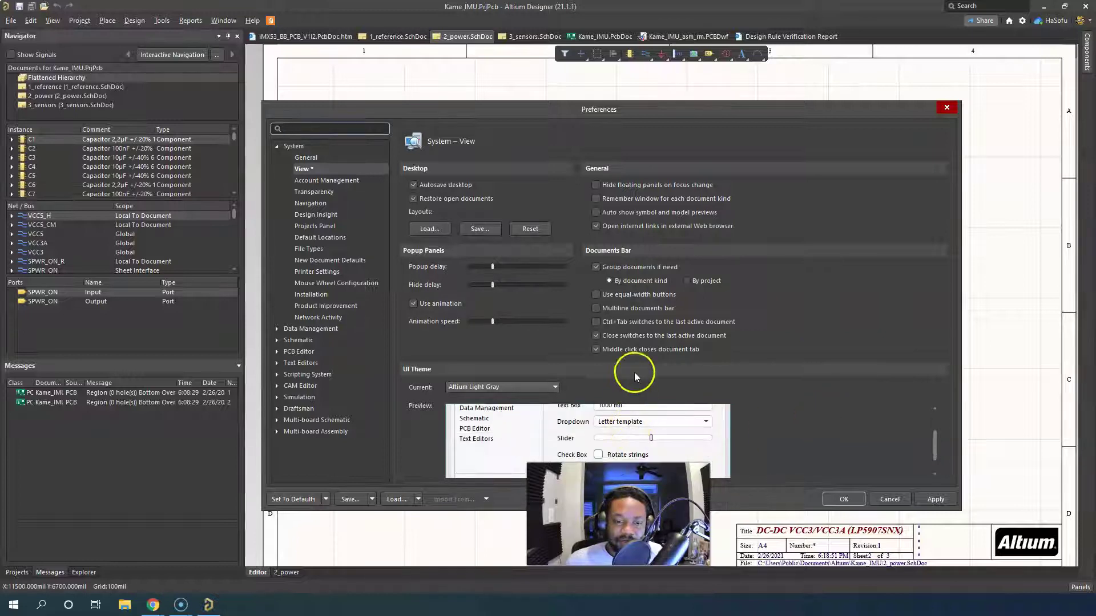
- Revert the UI theme to Altium Dark Gray and open System – Account Management
click(513, 387)
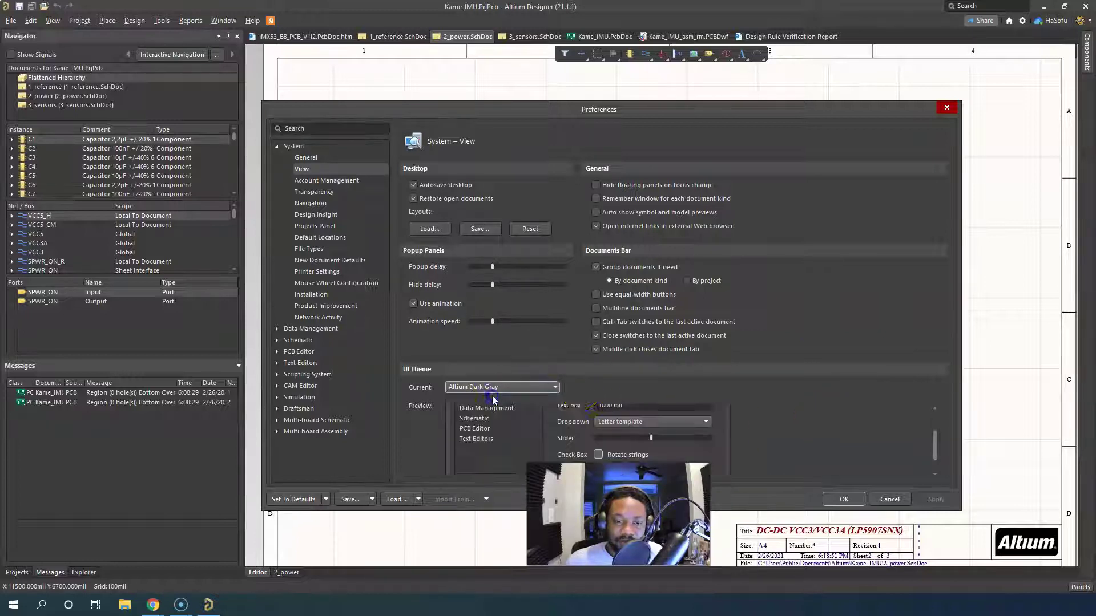
click(935, 498)
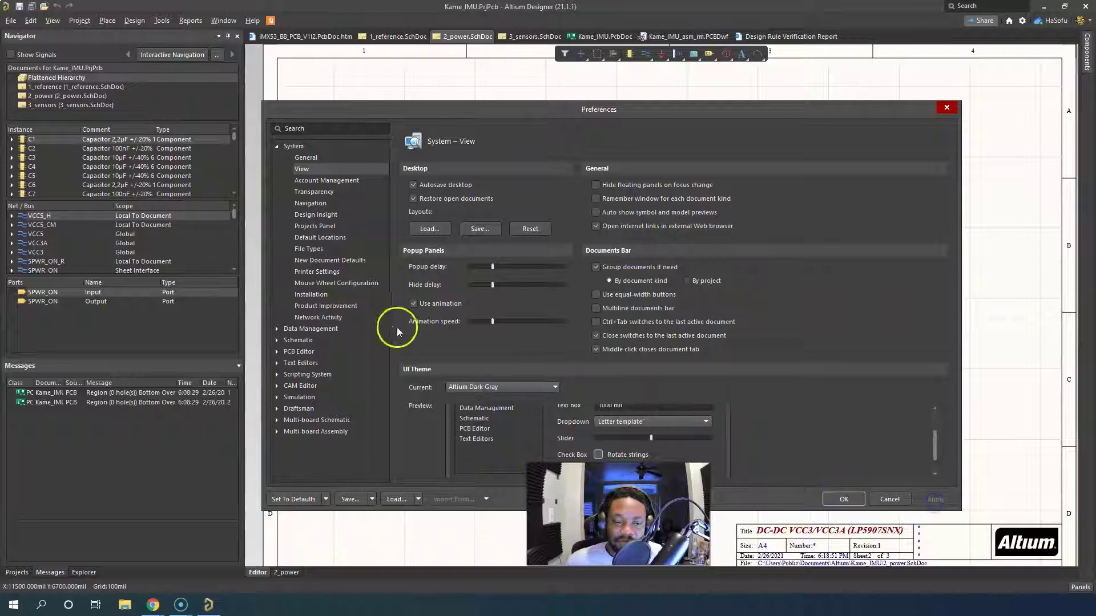
click(337, 180)
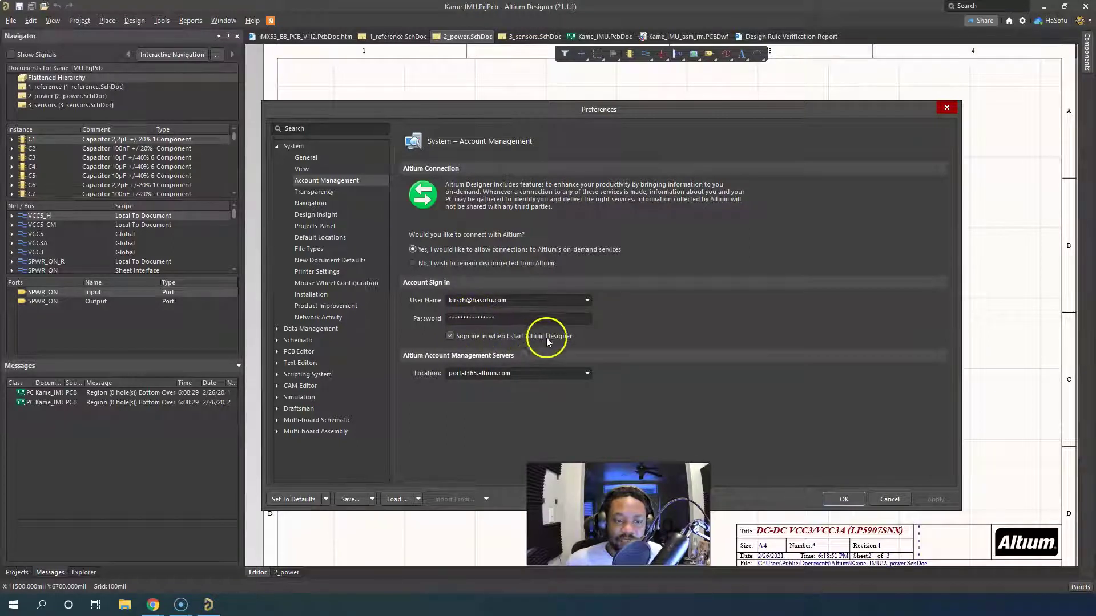
- Check the account server list, keeping portal365.altium.com, then open System – Transparency
click(584, 374)
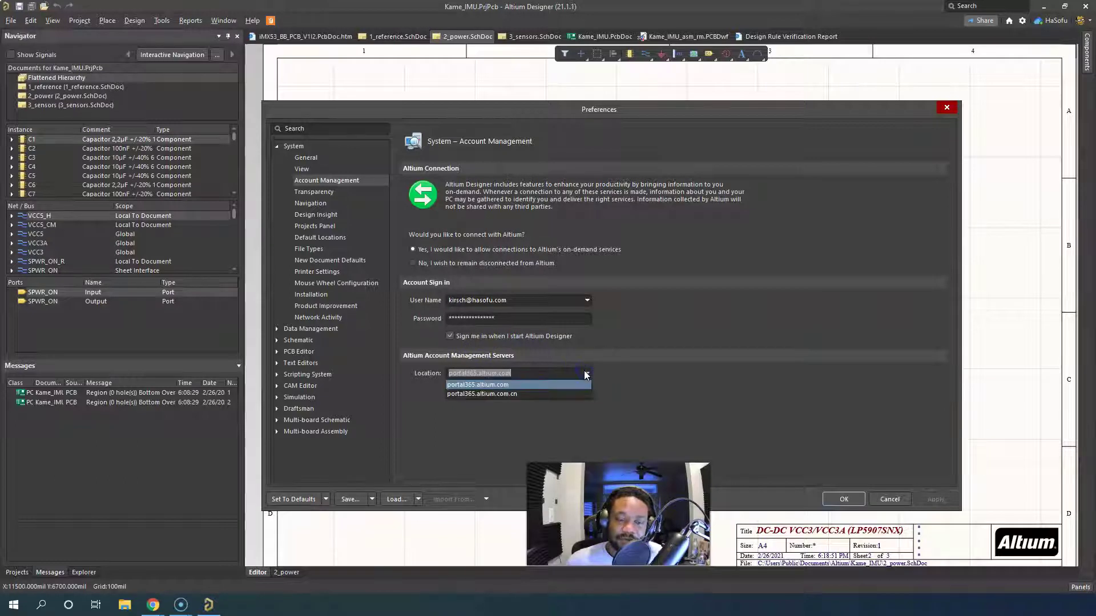
click(655, 383)
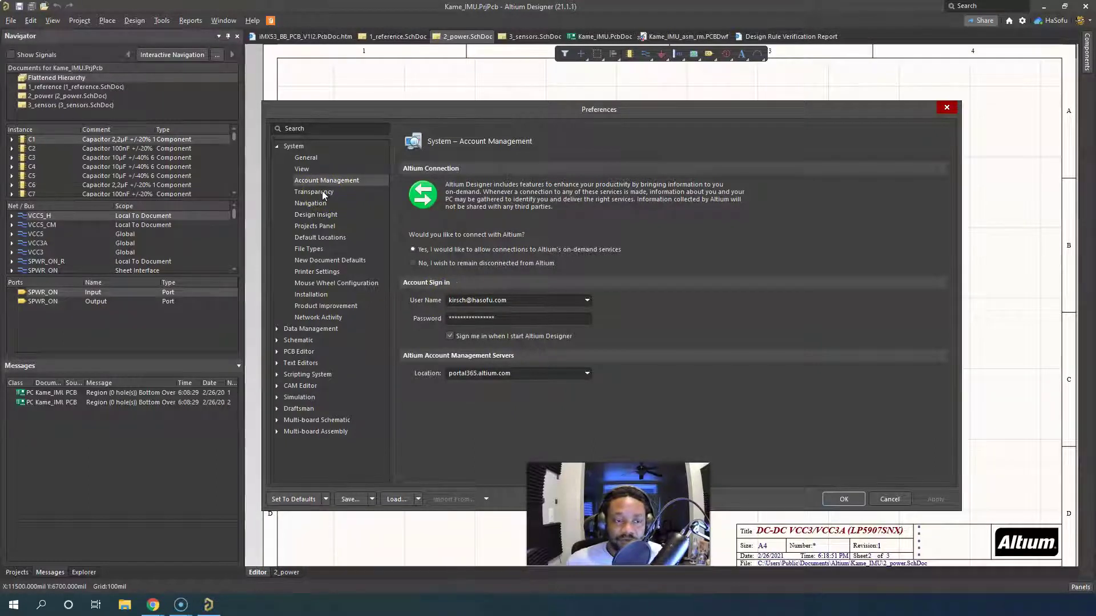
click(322, 191)
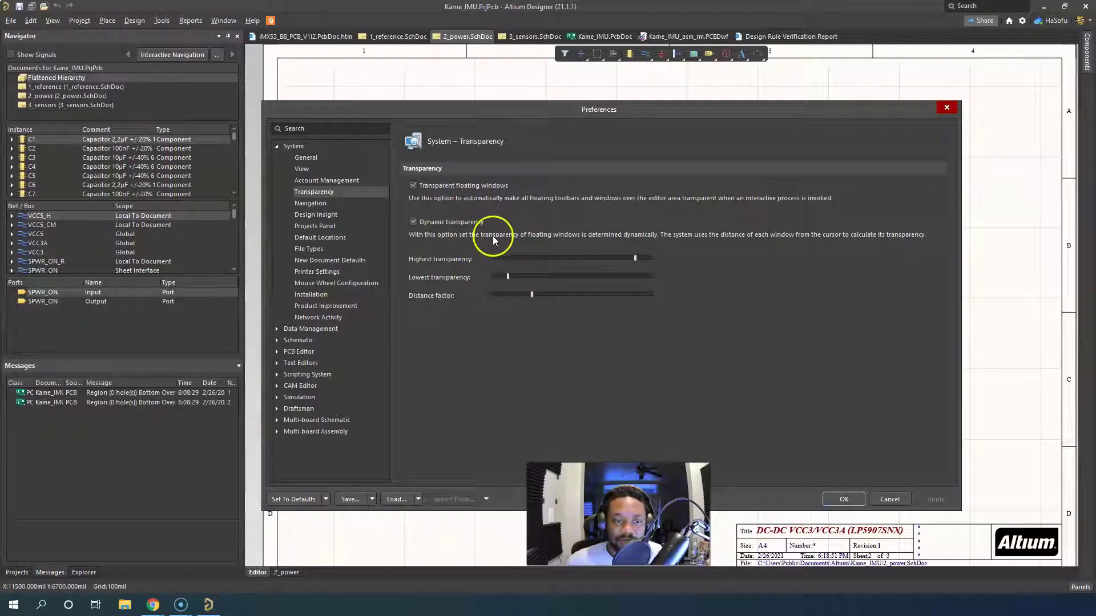
- Return to the schematic and trial-place BSS84LT1G from the Components panel, then cancel
click(840, 497)
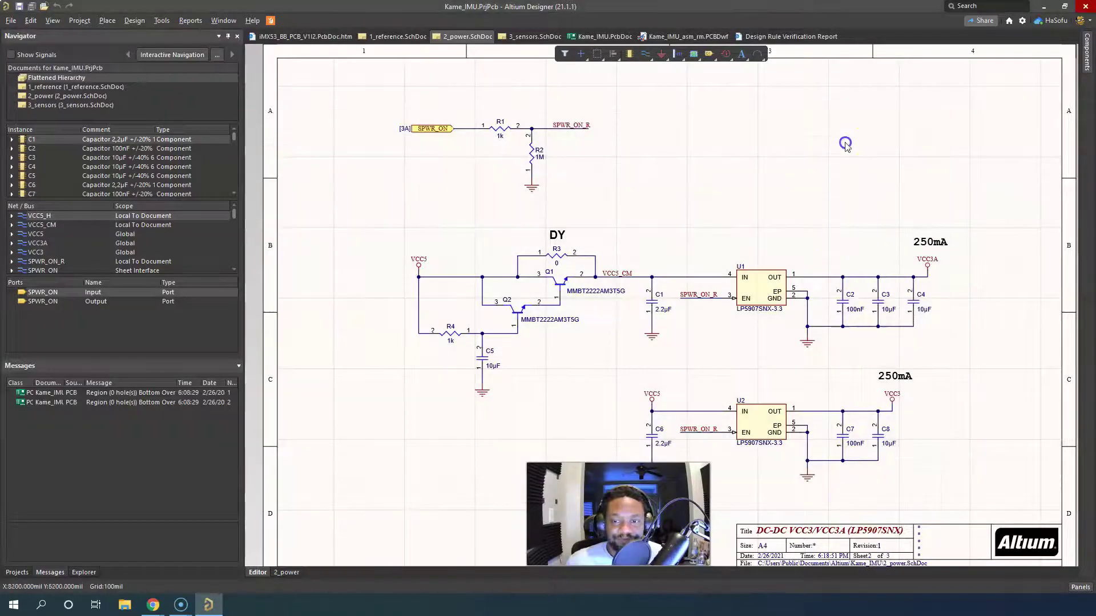
click(1084, 51)
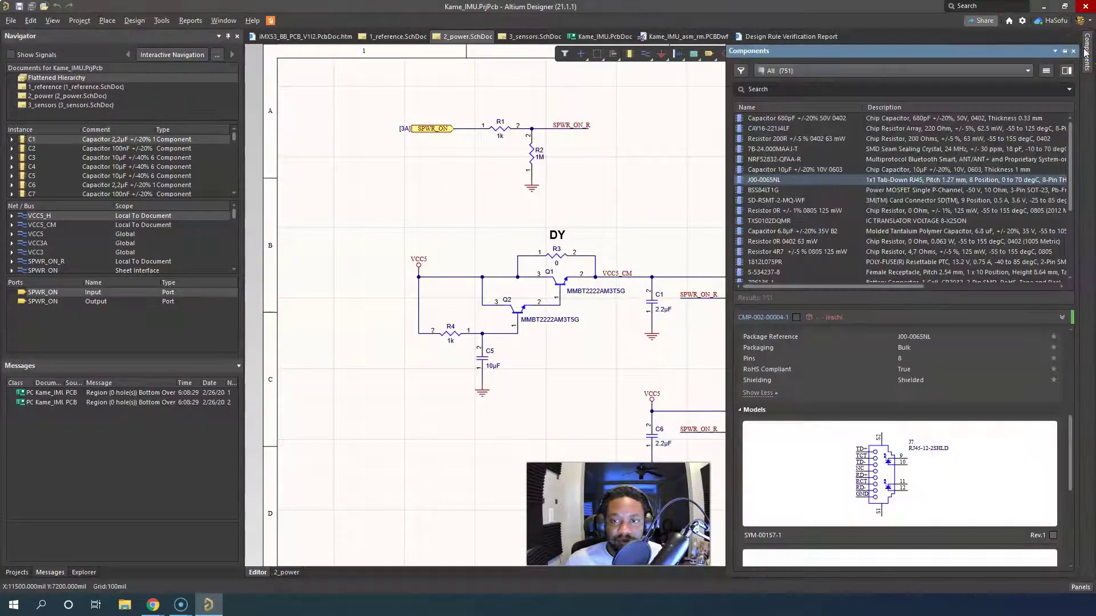
click(825, 192)
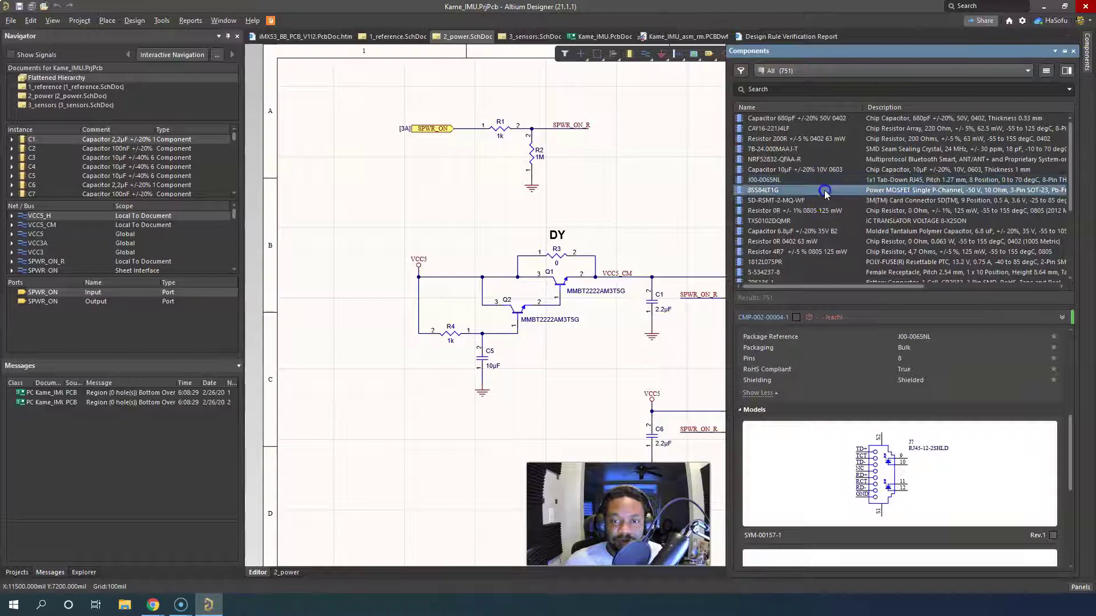
right_click(836, 200)
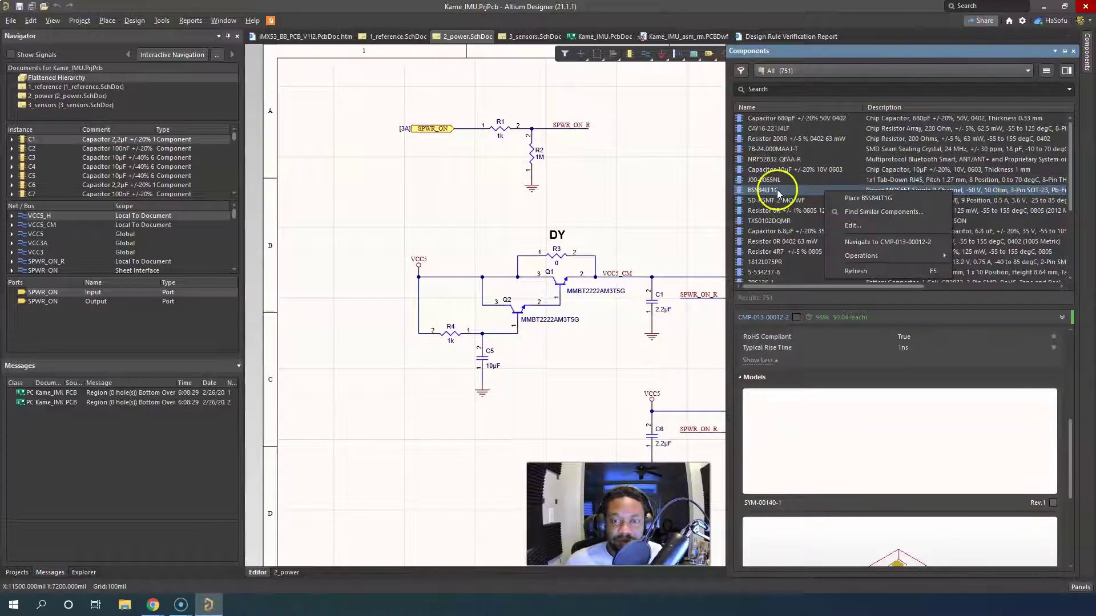
click(866, 198)
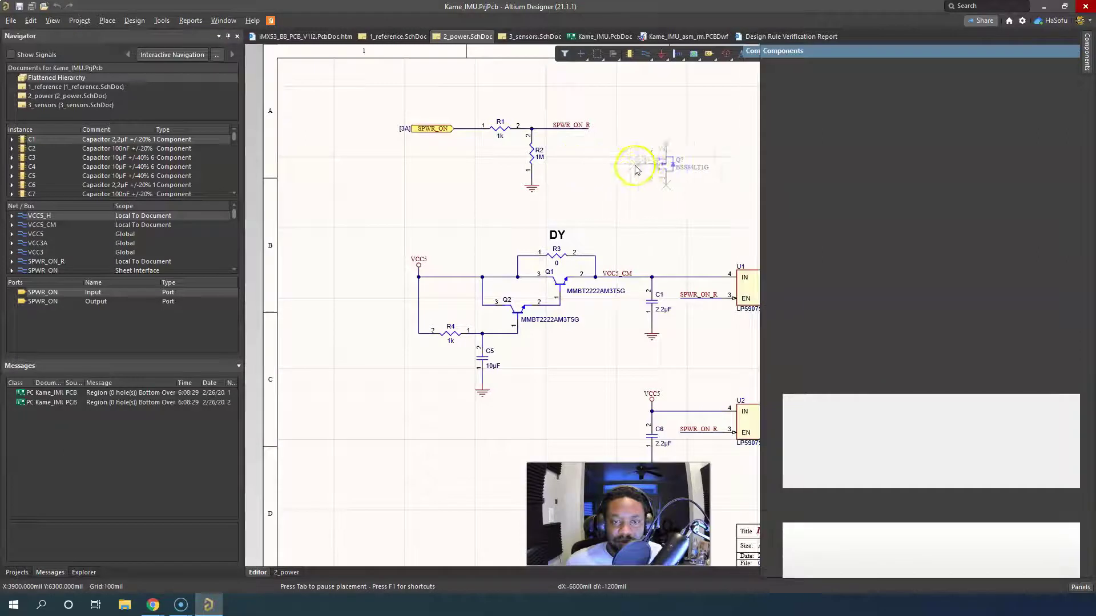
key(Escape)
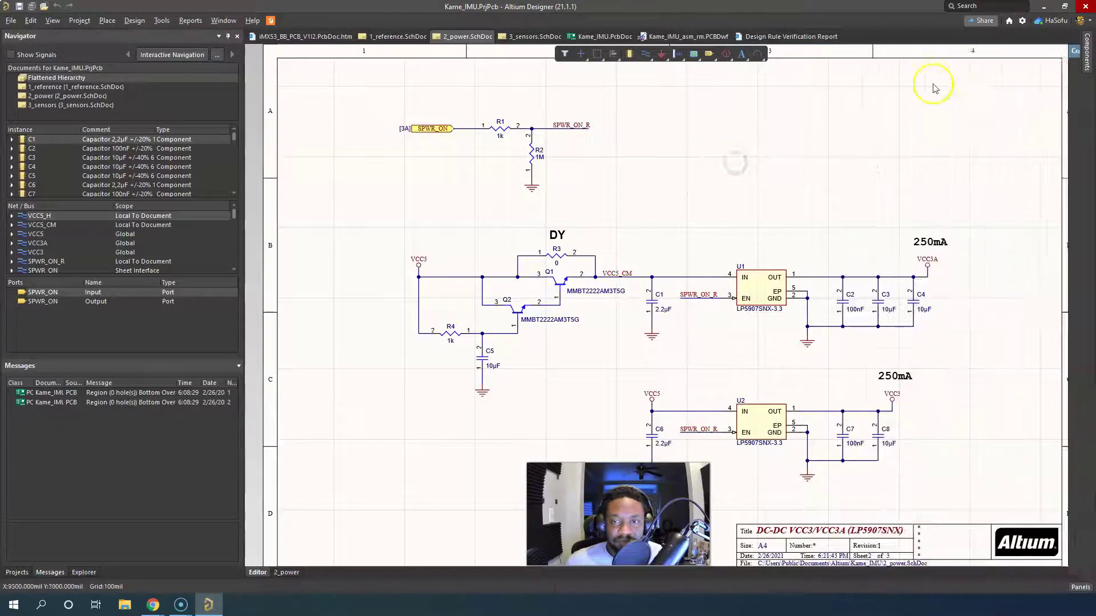
mouse_move(1088, 51)
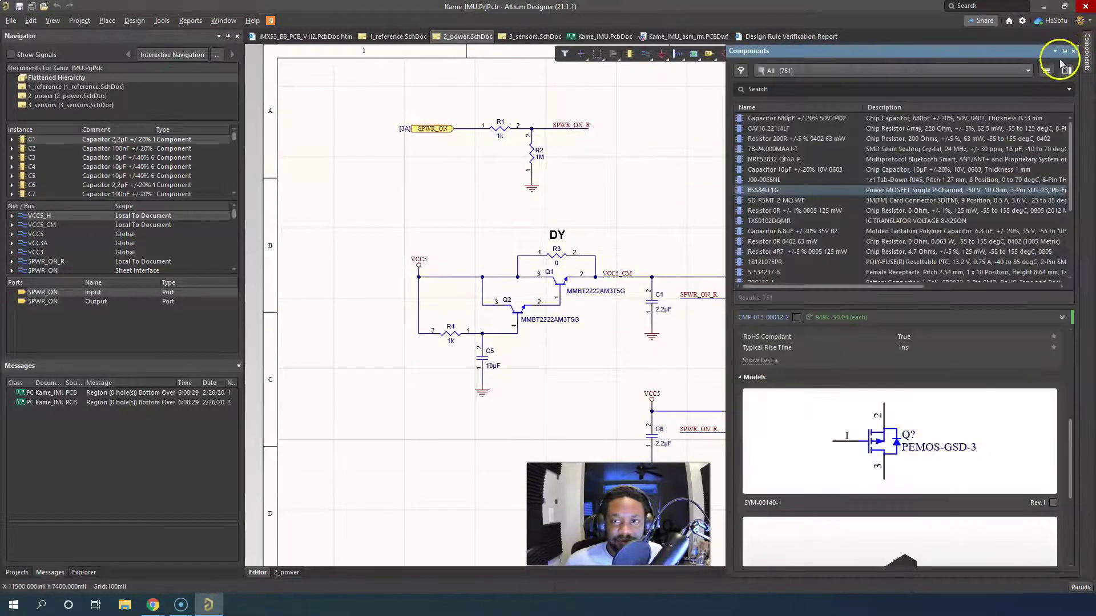
- Float the Components panel and trial-place the J00-0065NL connector, then cancel
click(1064, 51)
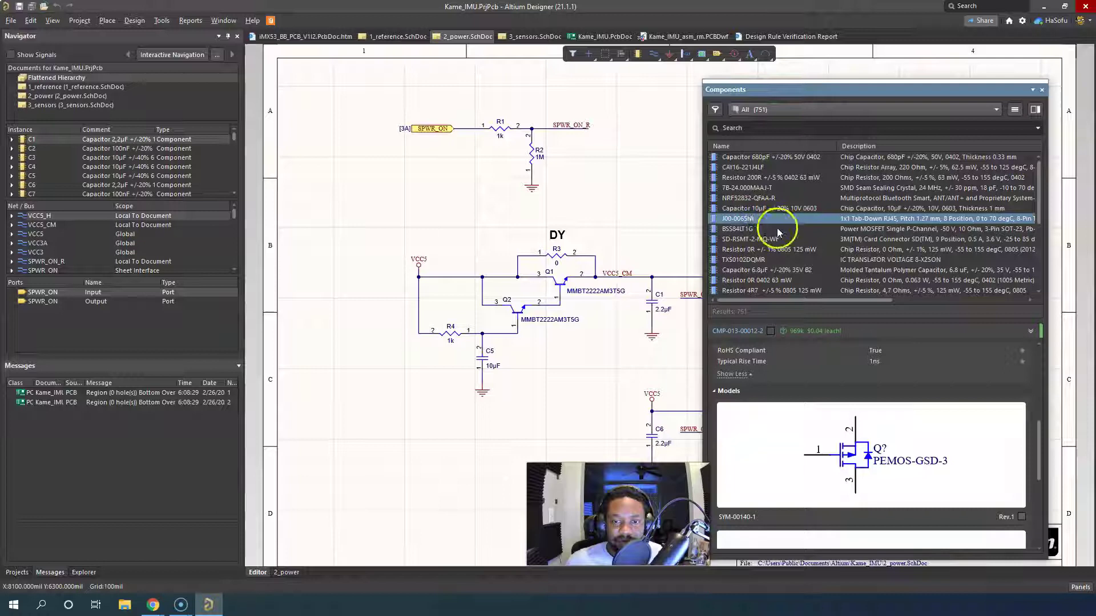
right_click(764, 221)
click(789, 224)
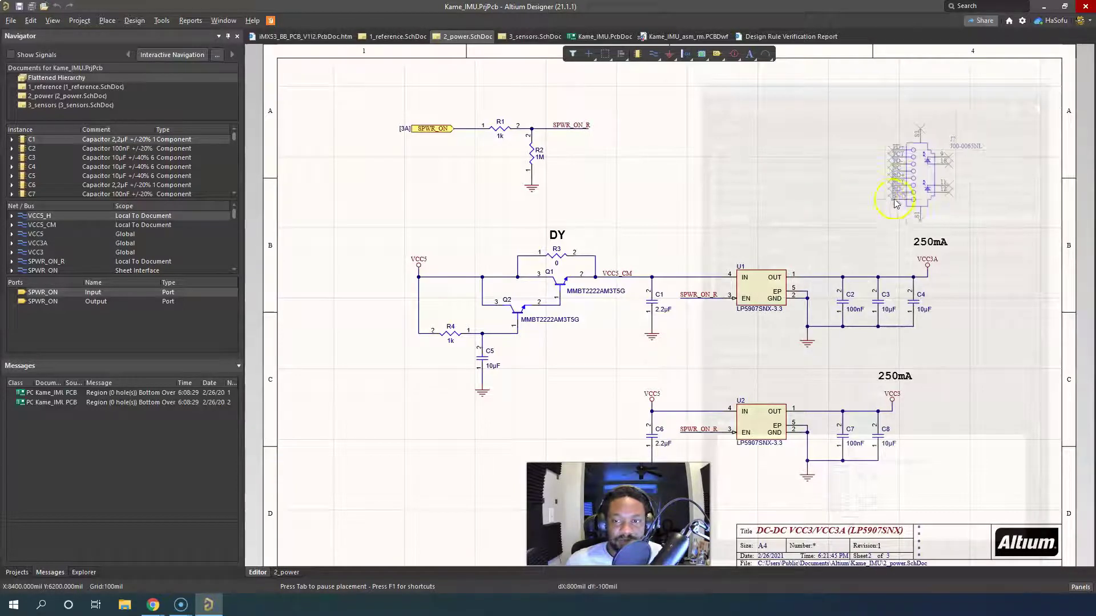
key(Escape)
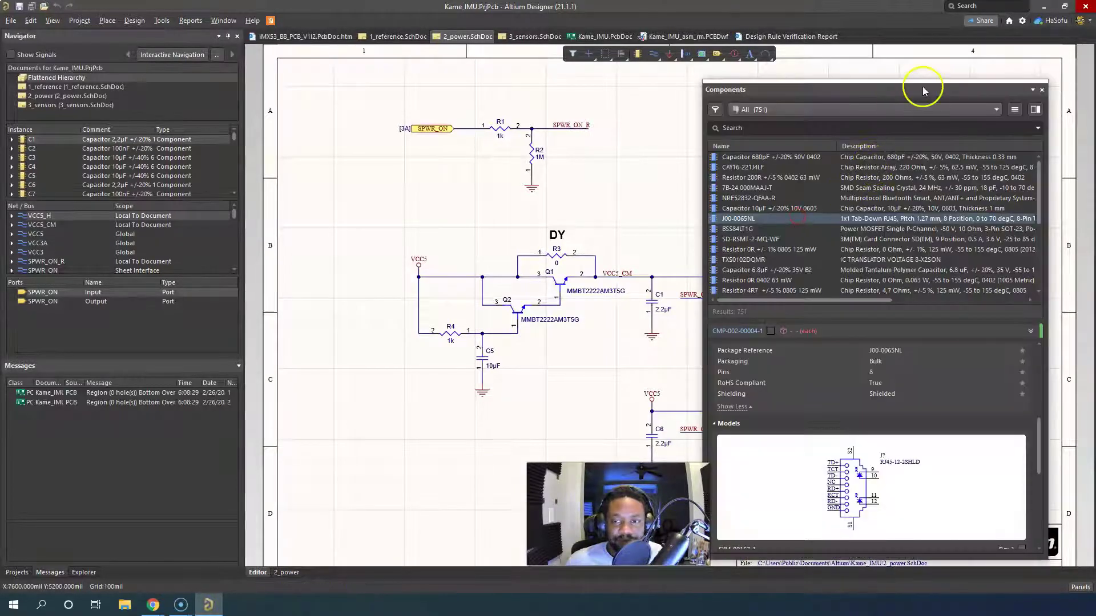
- Lower the Highest transparency slider, confirm, and test it by trial-placing J00-0065NL
click(1021, 20)
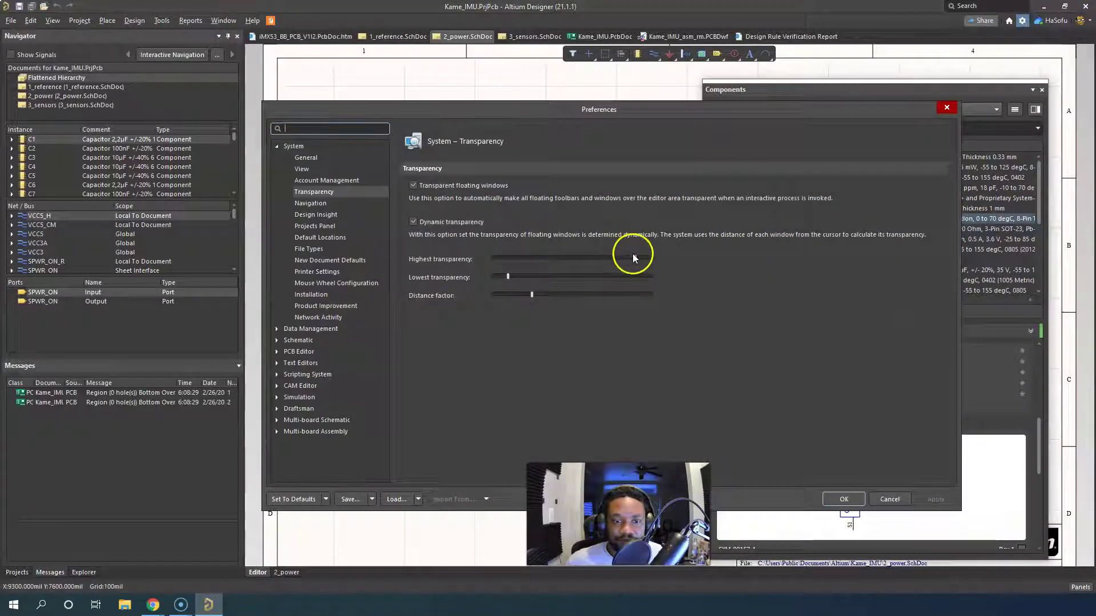
drag(635, 258, 515, 258)
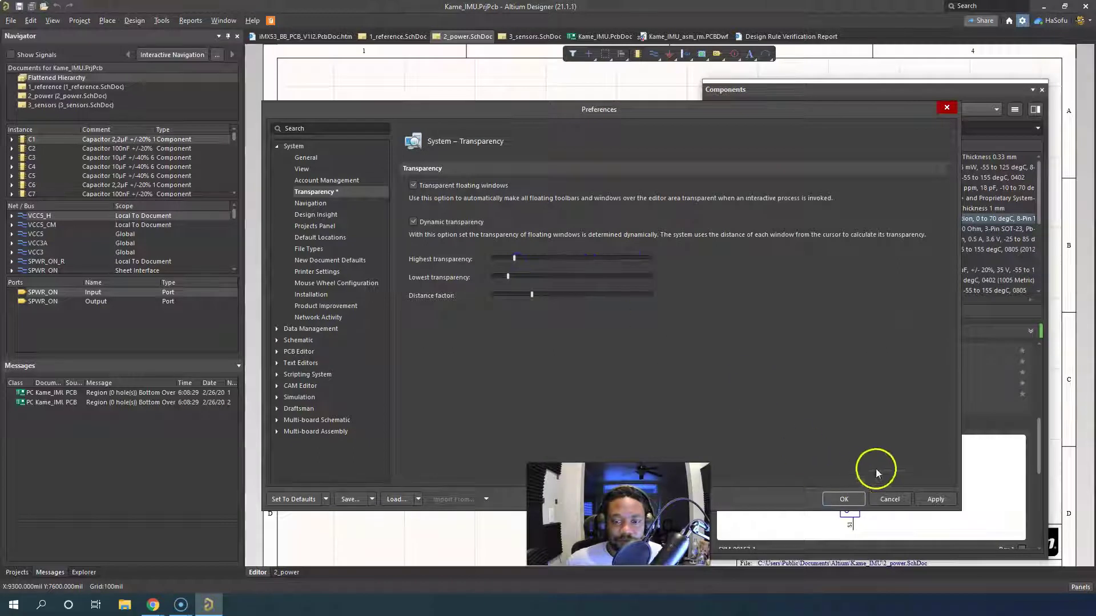
click(842, 496)
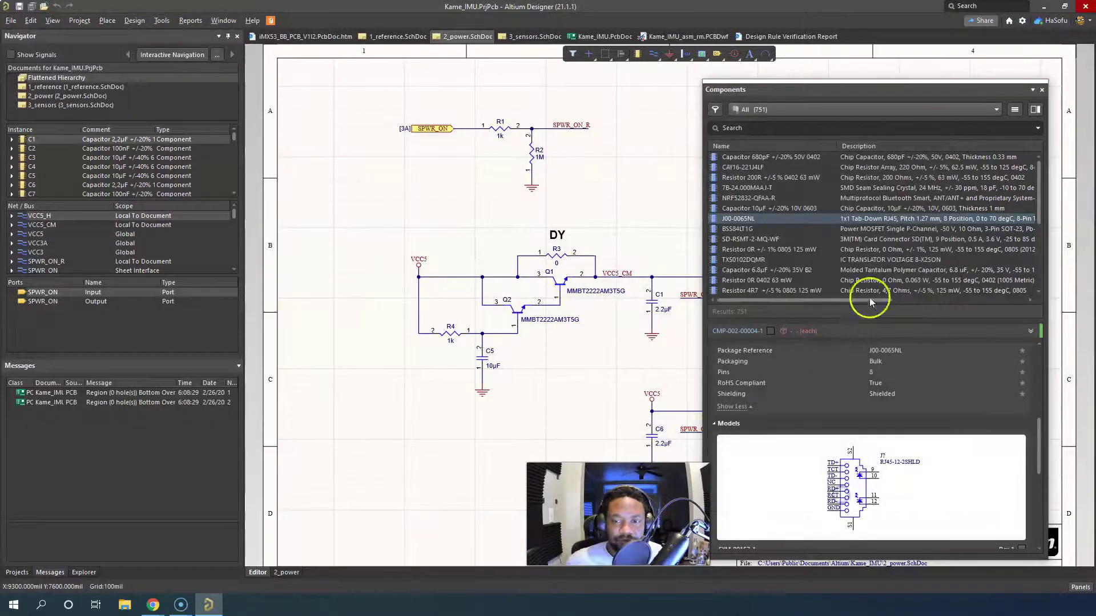
right_click(801, 223)
click(832, 224)
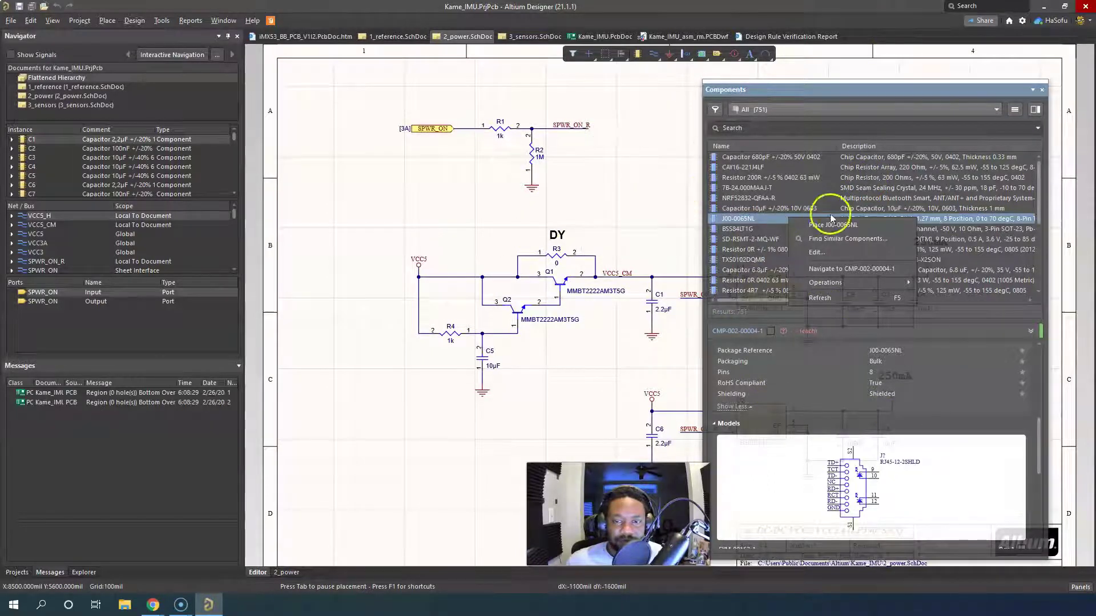
key(Escape)
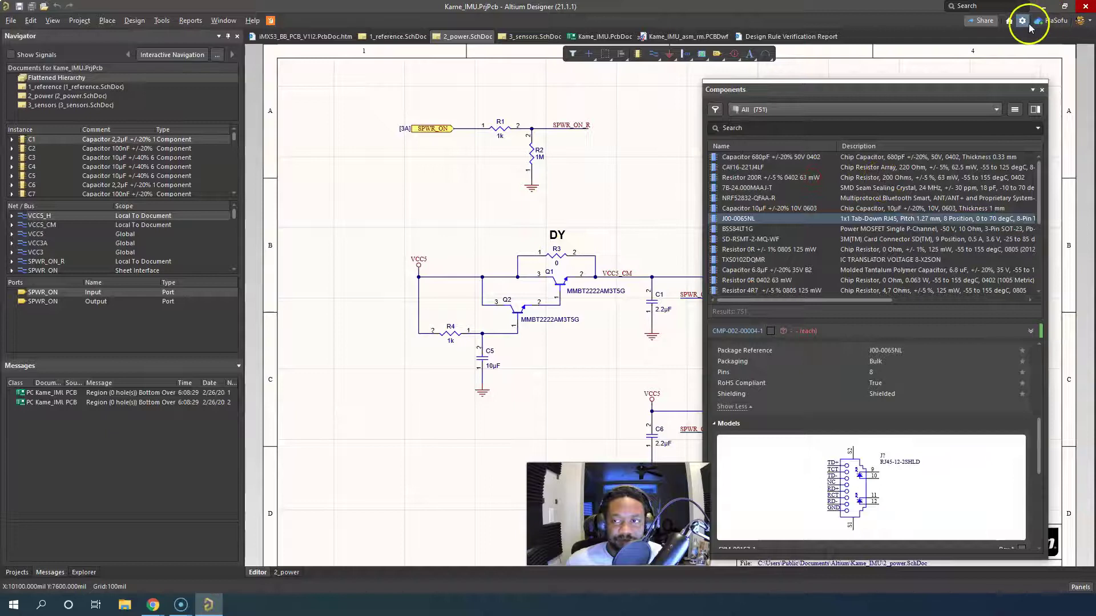
- Raise the Highest transparency slider near maximum in Preferences and apply it
click(1022, 20)
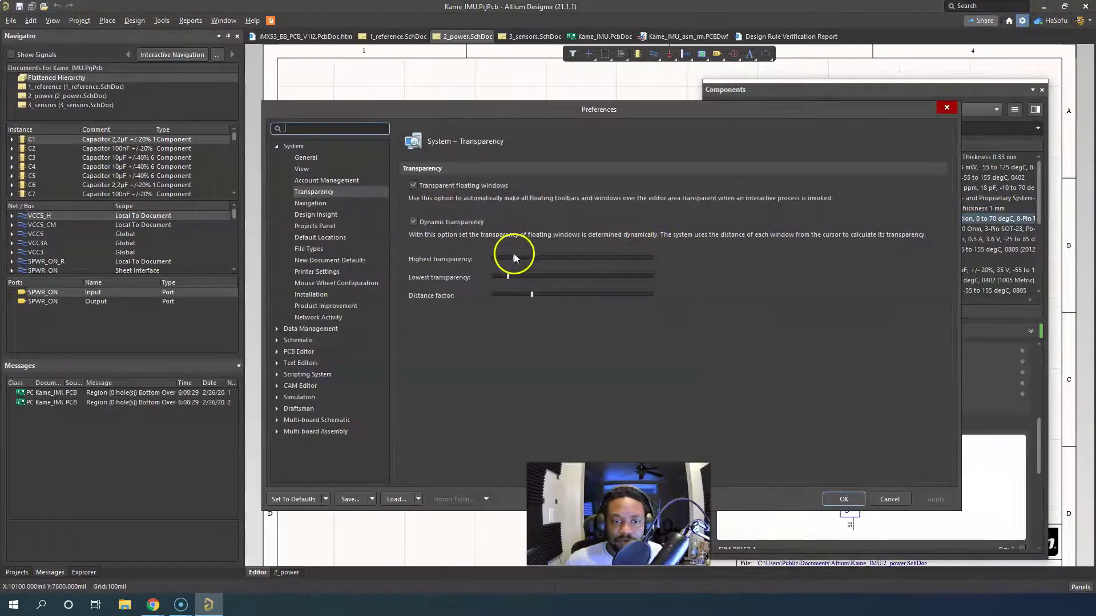
drag(515, 257, 613, 260)
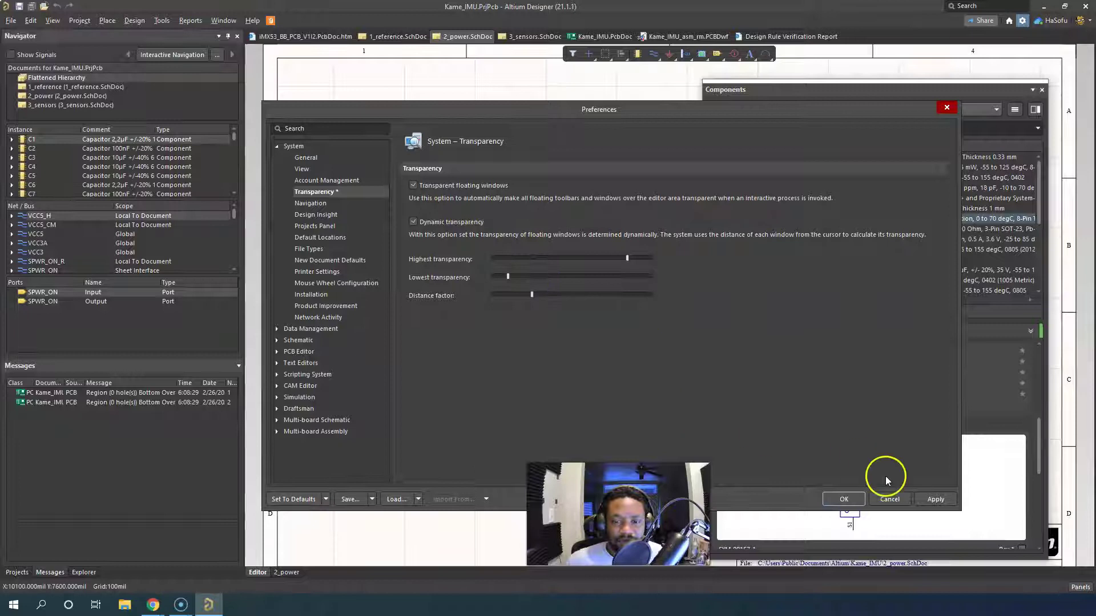
click(937, 499)
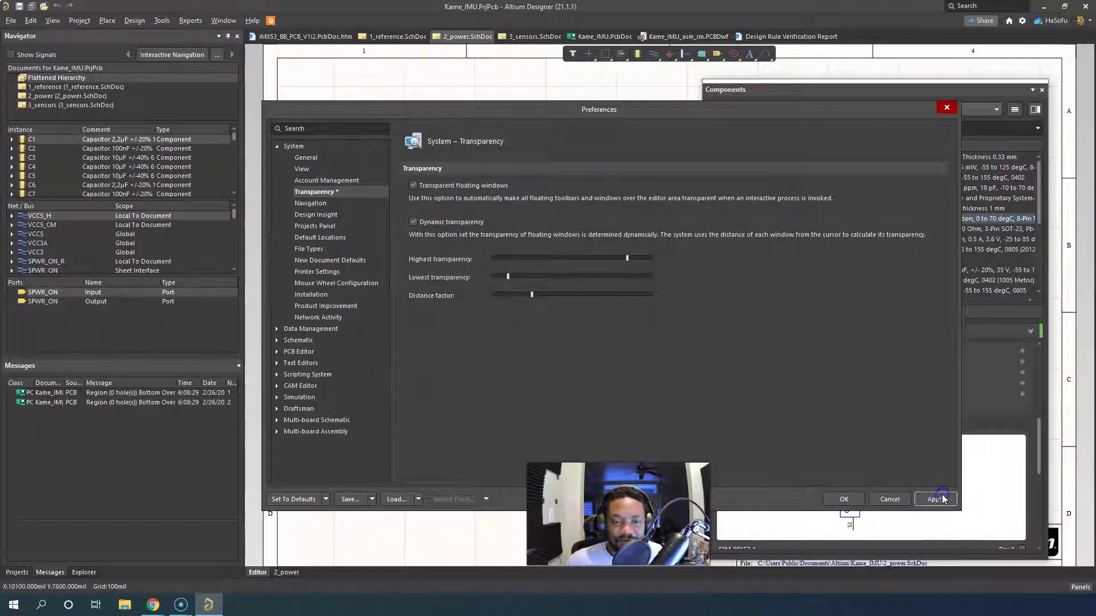
- Open System – Navigation preferences and review the Cross Select Mode options
click(319, 203)
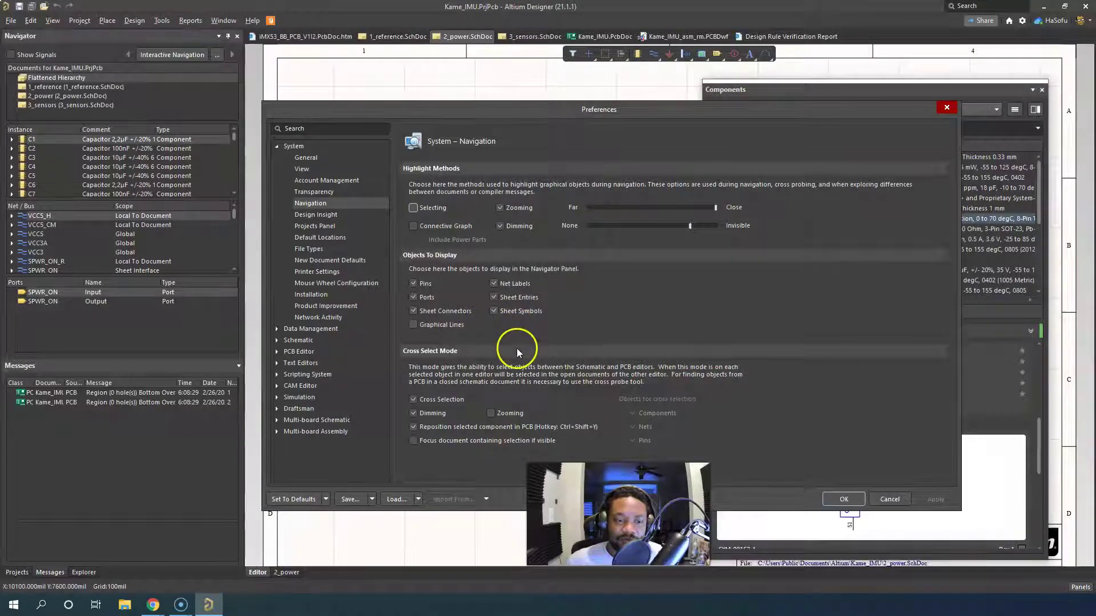
click(517, 350)
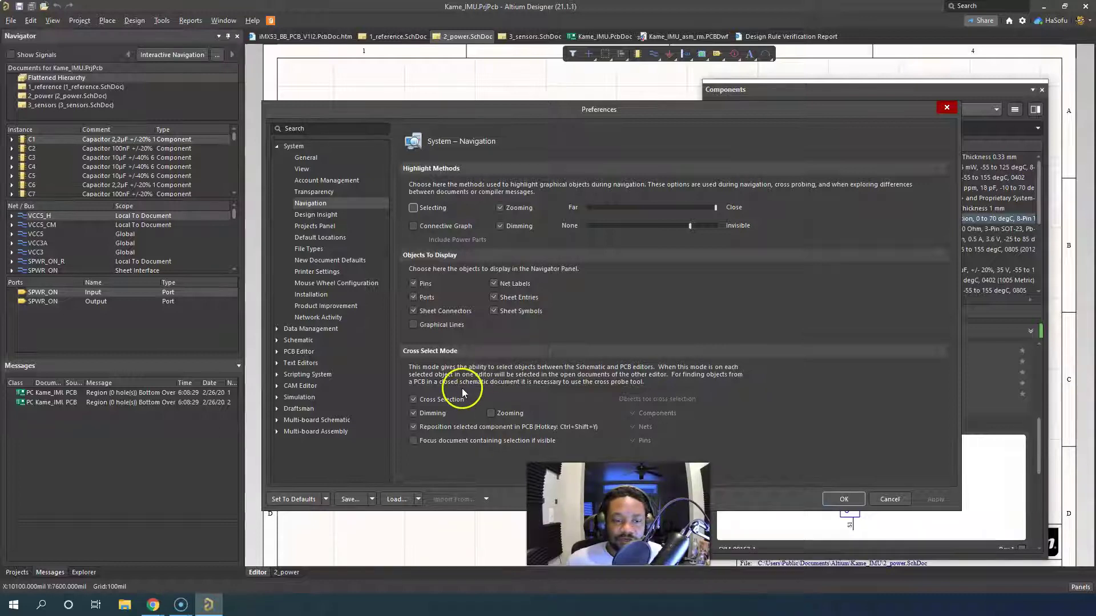
- Enable cross-selection in Navigation preferences, then switch between 2_power.SchDoc and Kame_IMU.PcbDoc
click(414, 400)
click(845, 501)
ctrl+scroll(566, 176, up, 1)
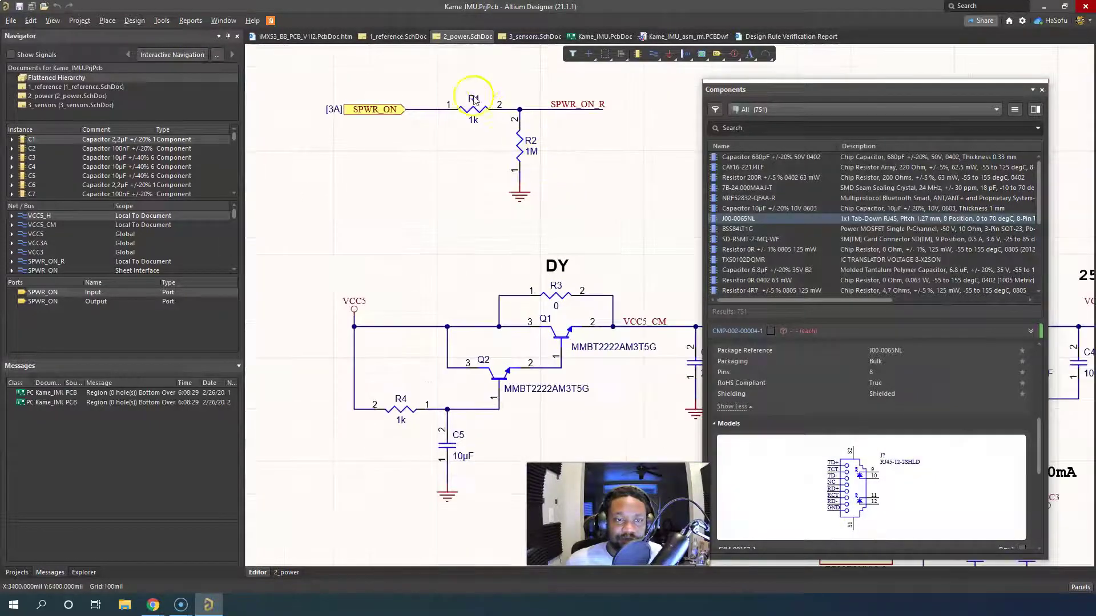
click(599, 37)
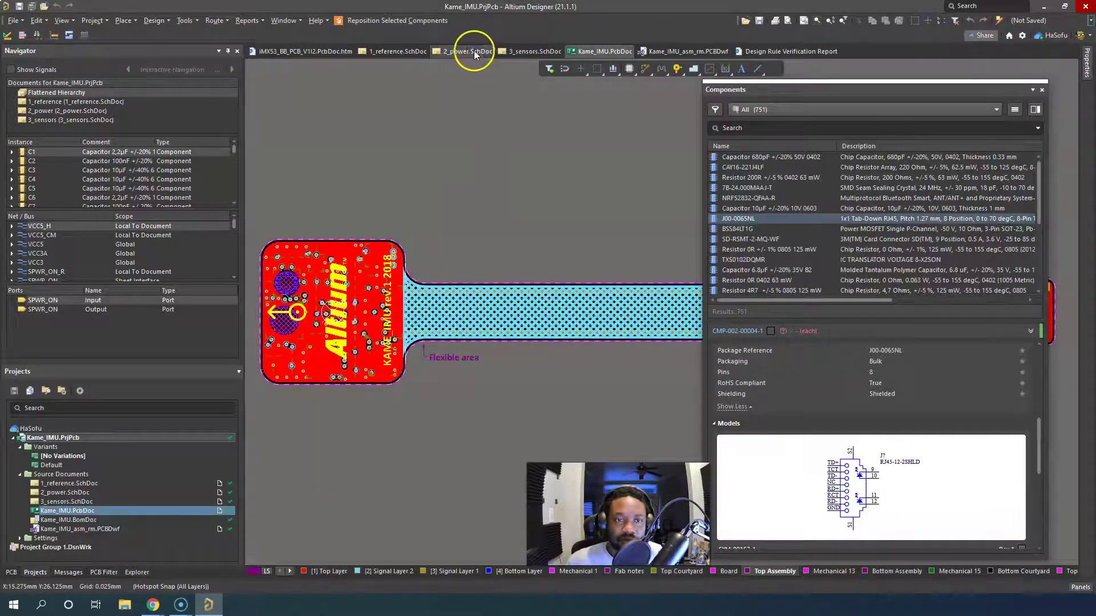
click(475, 54)
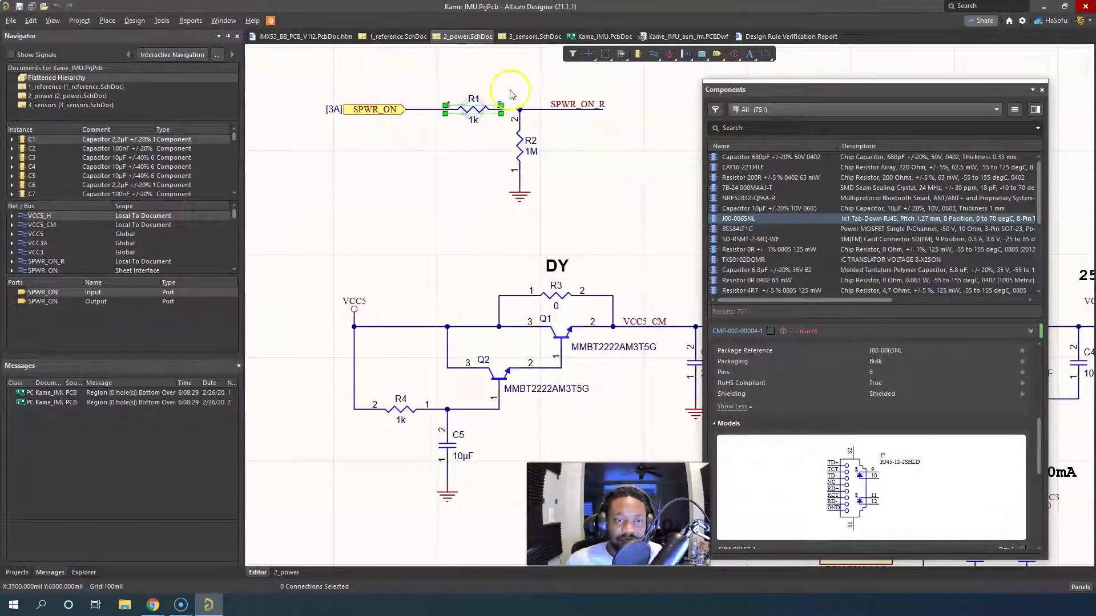
click(579, 37)
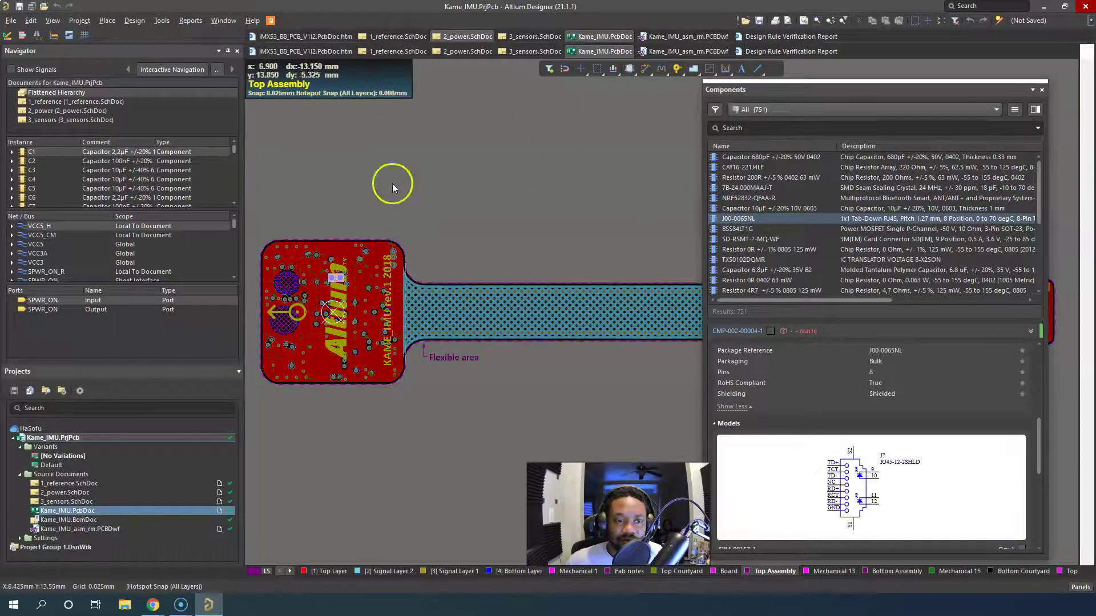
ctrl+scroll(326, 284, up, 3)
ctrl+scroll(332, 283, up, 2)
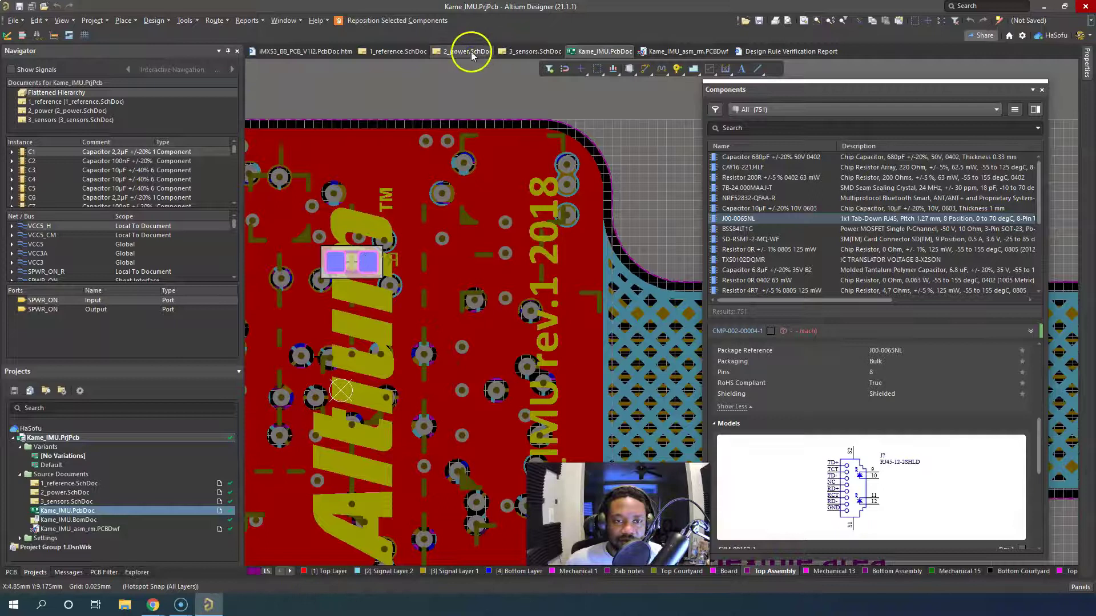
- Turn on Tools > Cross Select Mode, select R1 on 2_power, and check the PCB
click(471, 52)
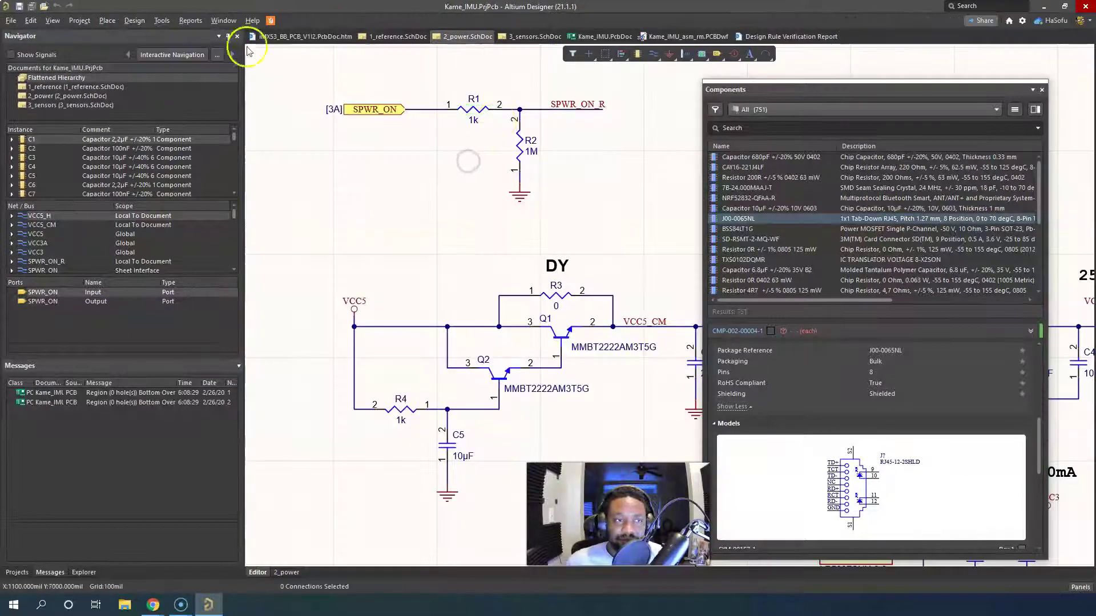
click(162, 20)
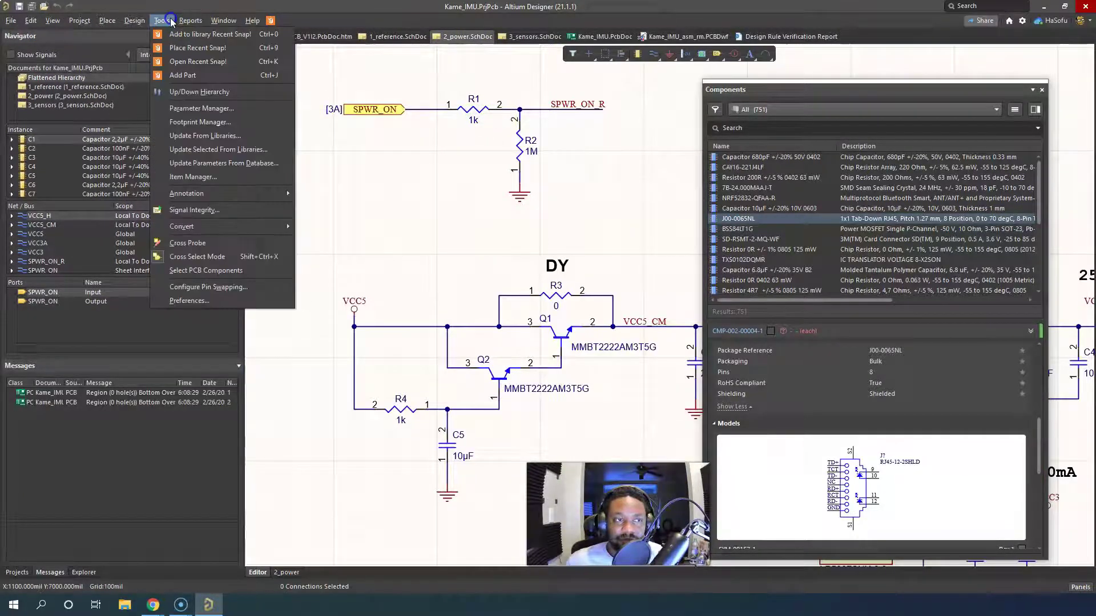
click(230, 258)
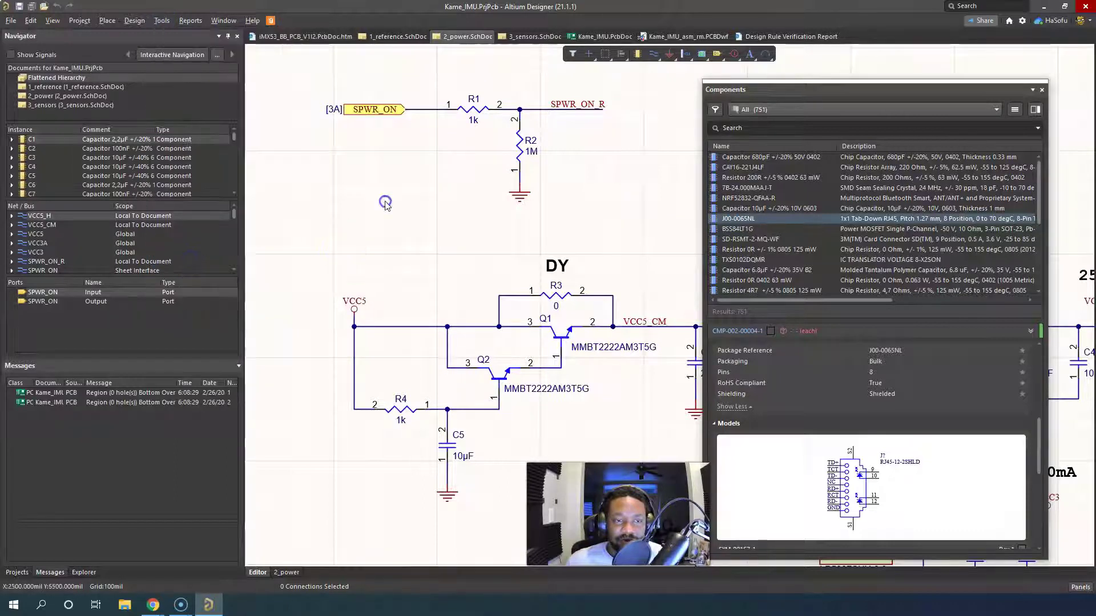
click(479, 107)
click(605, 36)
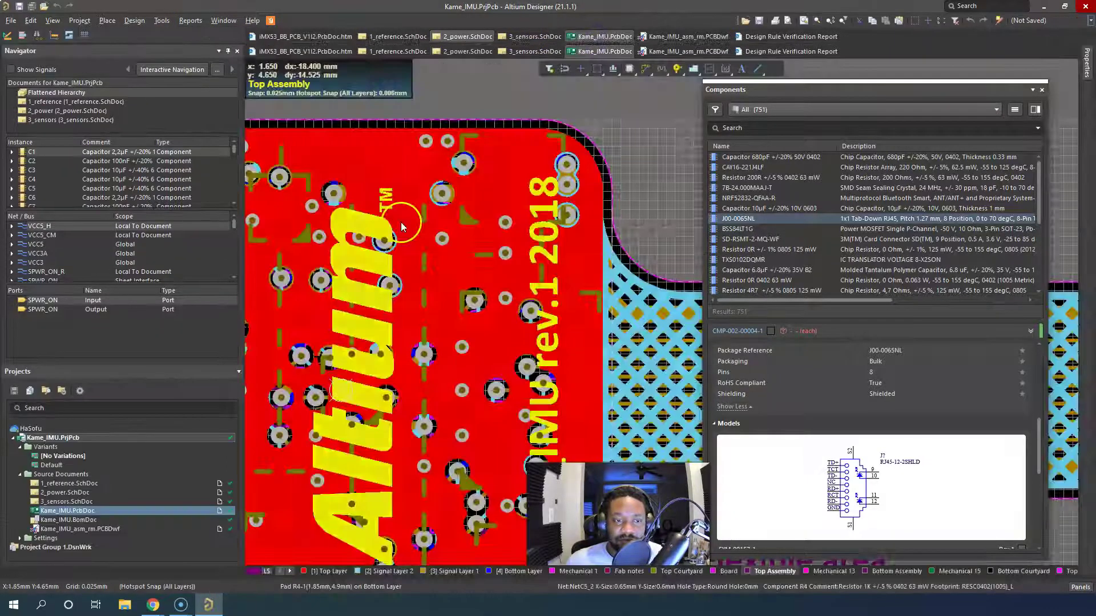
ctrl+scroll(468, 237, down, 2)
ctrl+scroll(468, 237, down, 2)
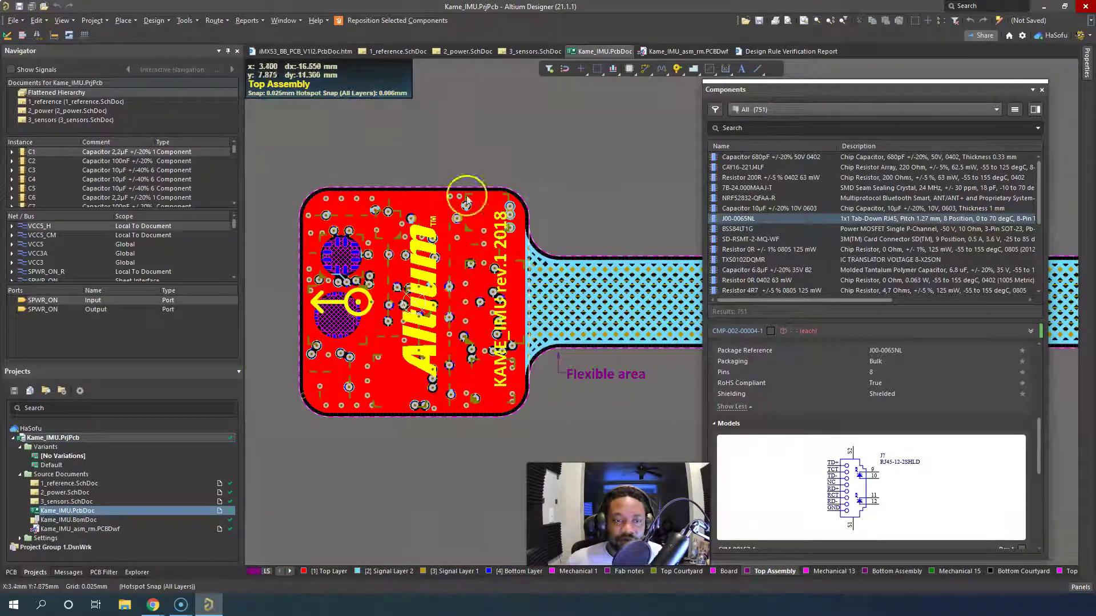
- Select resistor R2 on the schematic and view it on the PCB layout
click(470, 50)
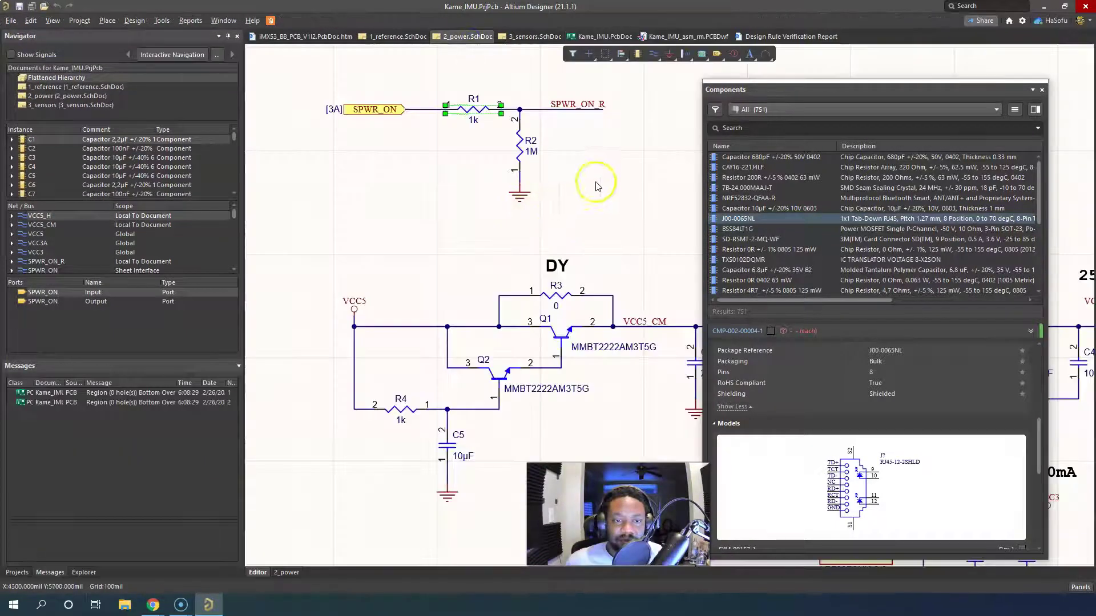
click(520, 145)
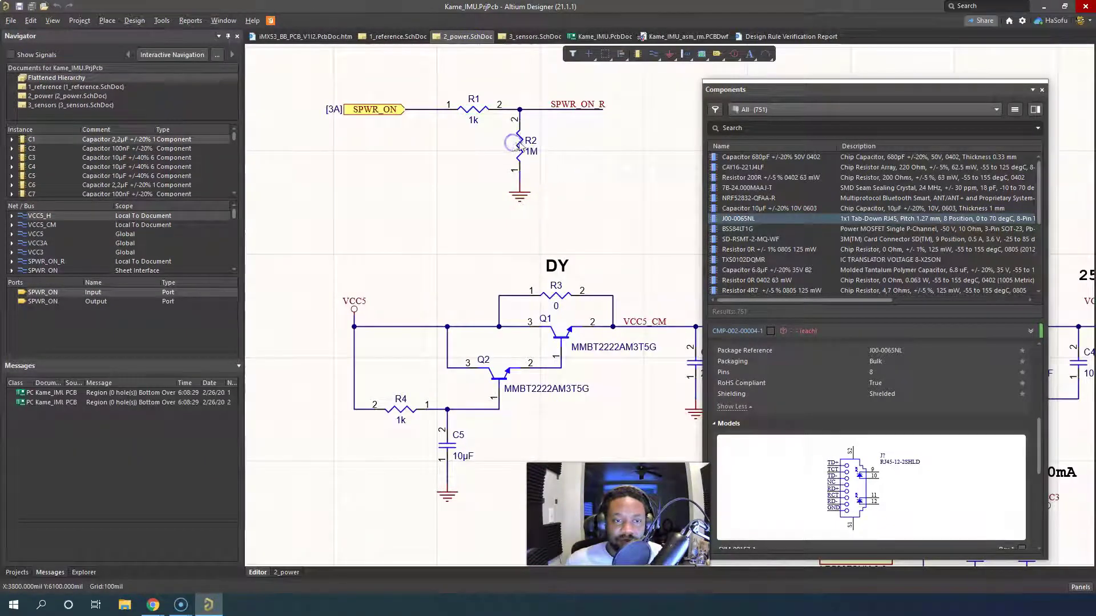
click(581, 45)
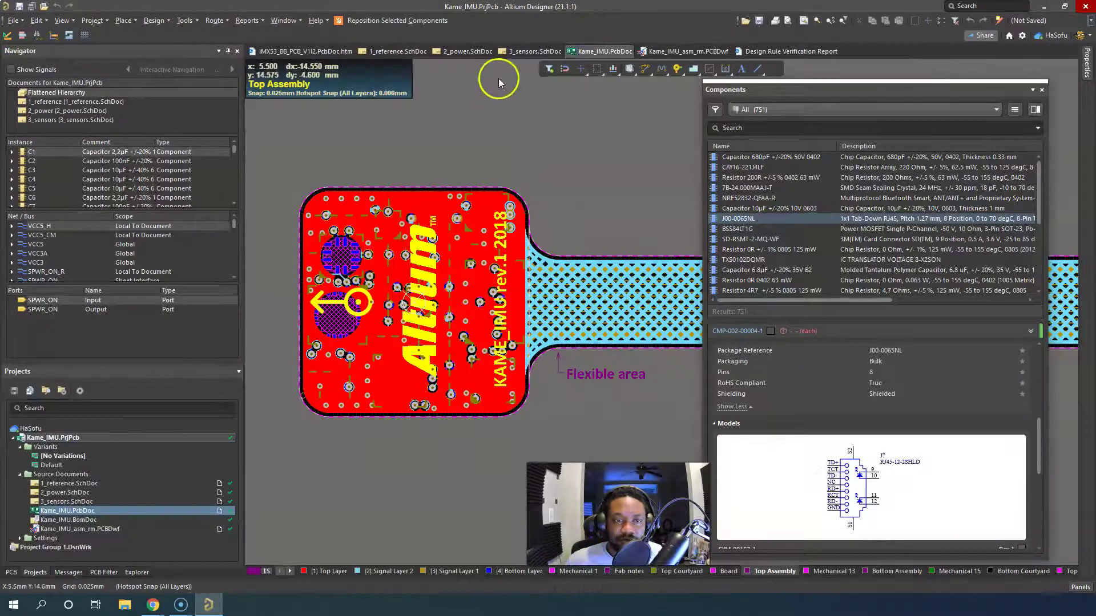
click(482, 51)
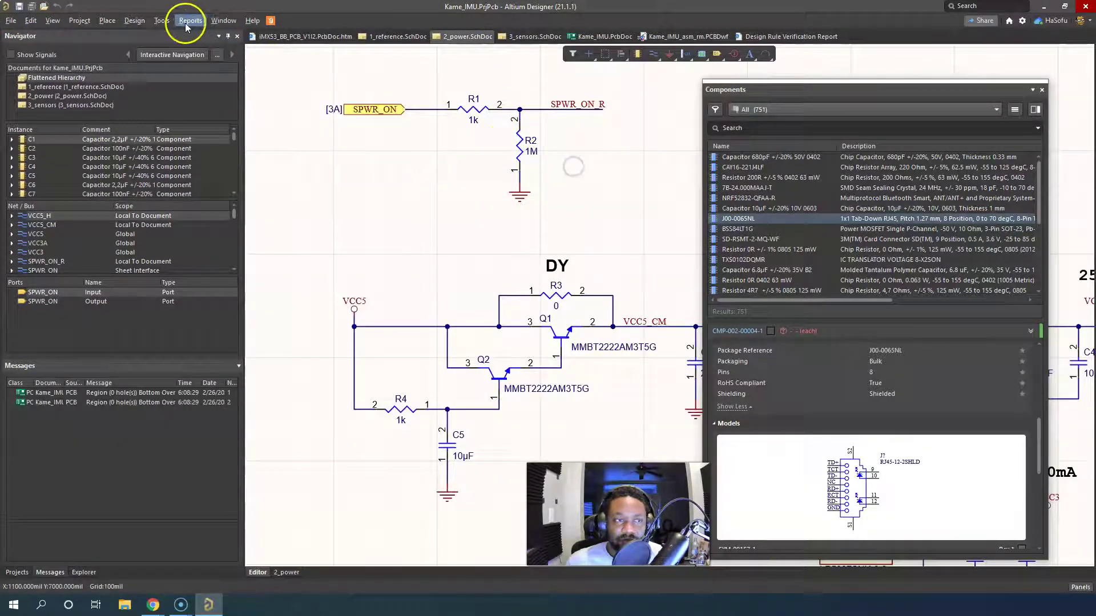
- Toggle Cross Select Mode again, check R1's PCB highlight, clear it, and return to 2_power
click(161, 20)
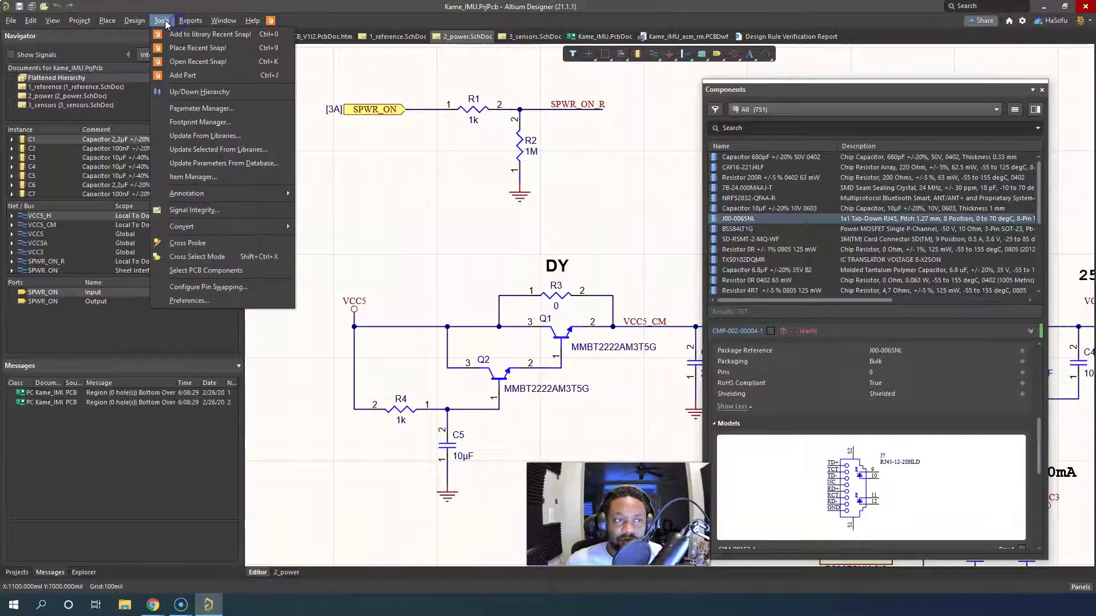
click(192, 259)
click(472, 108)
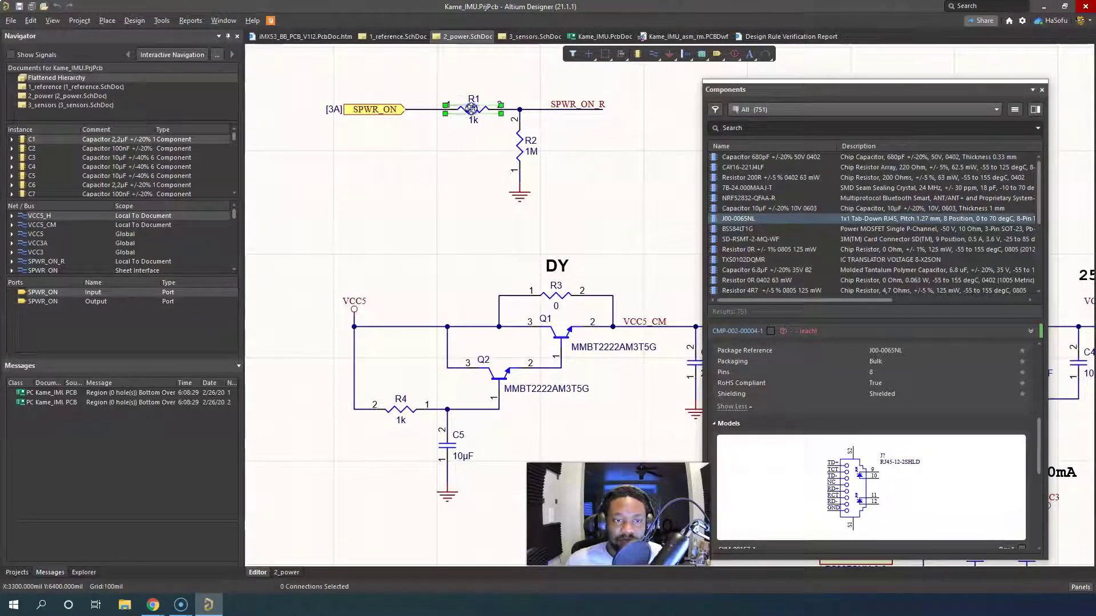
click(597, 38)
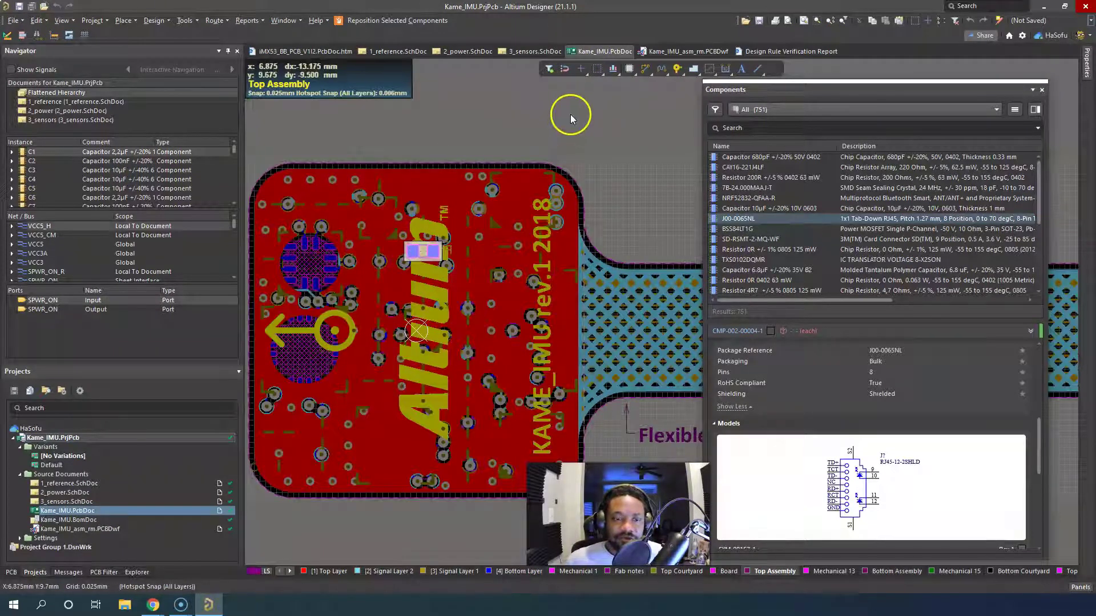
right_click(561, 127)
click(599, 141)
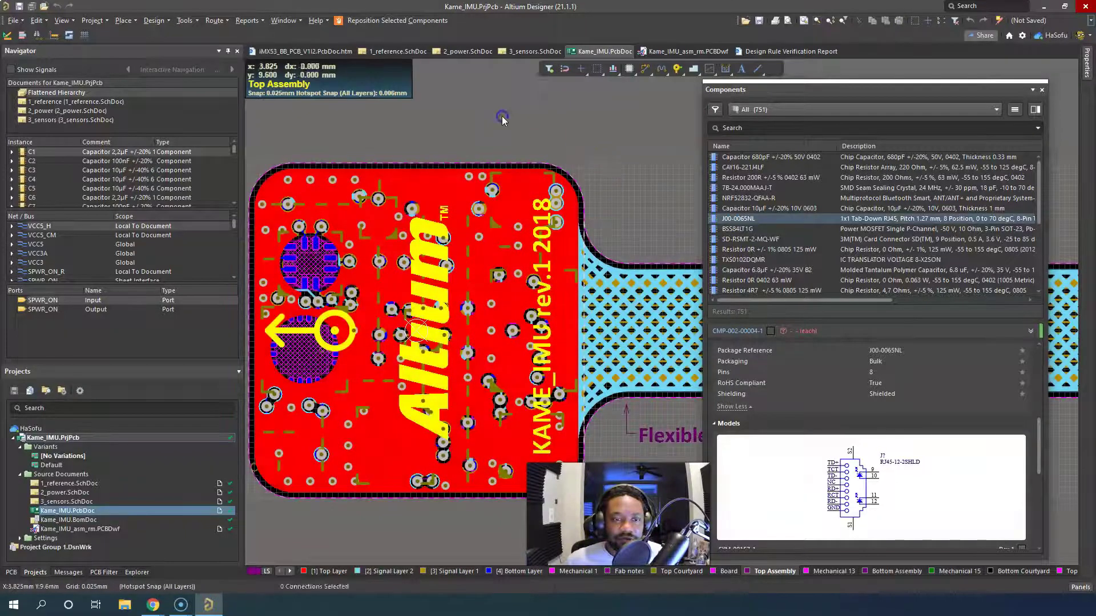
click(483, 51)
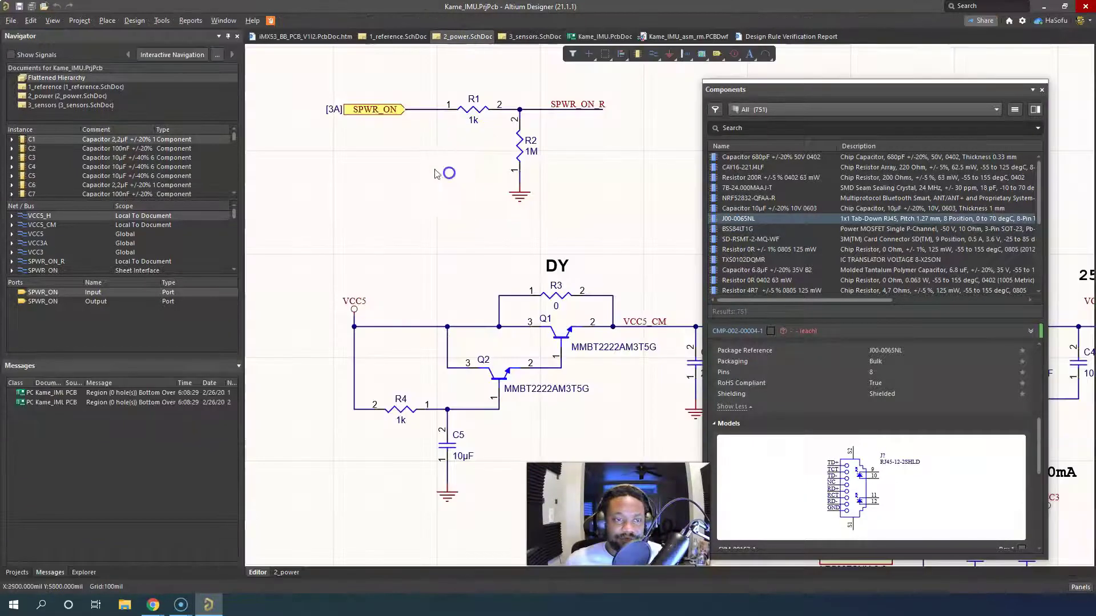
- Toggle the Navigation Cross Select Mode checkboxes, keep Reposition enabled, and apply the settings
click(1023, 21)
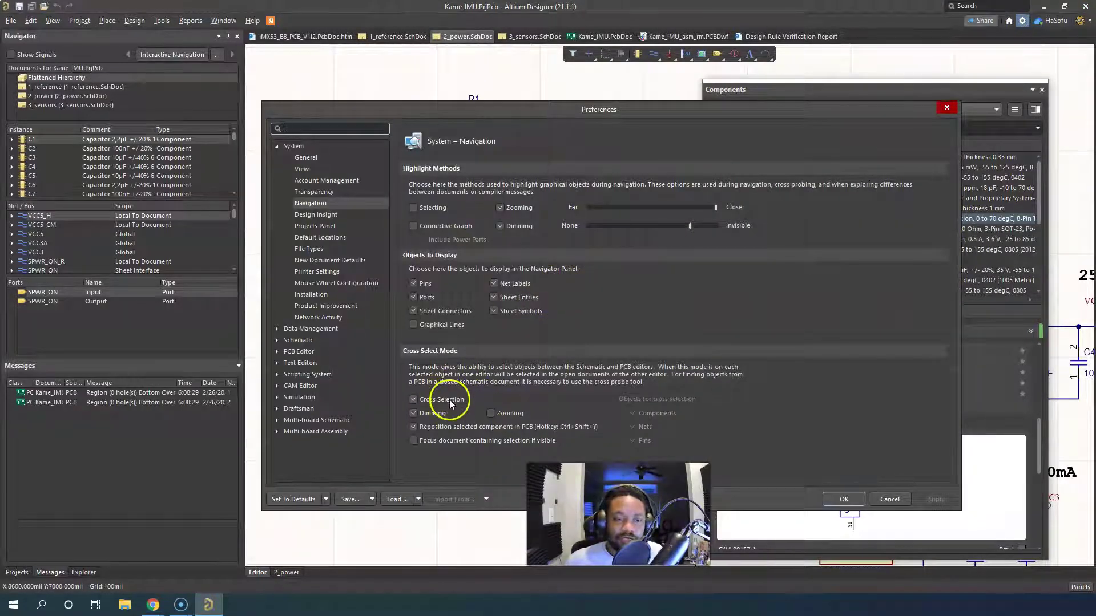
click(443, 404)
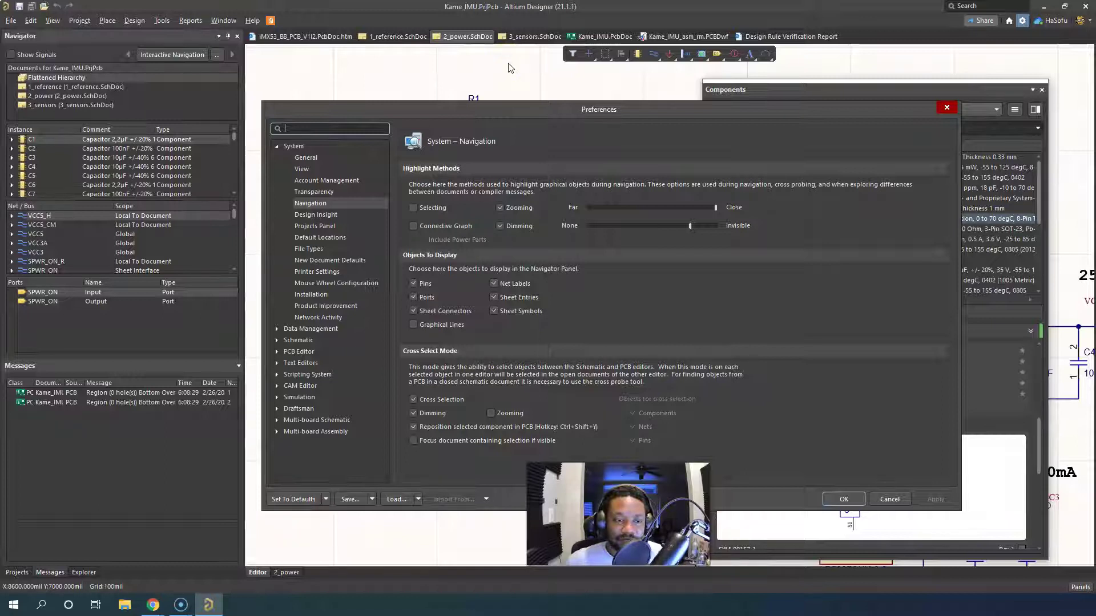
click(449, 415)
click(491, 414)
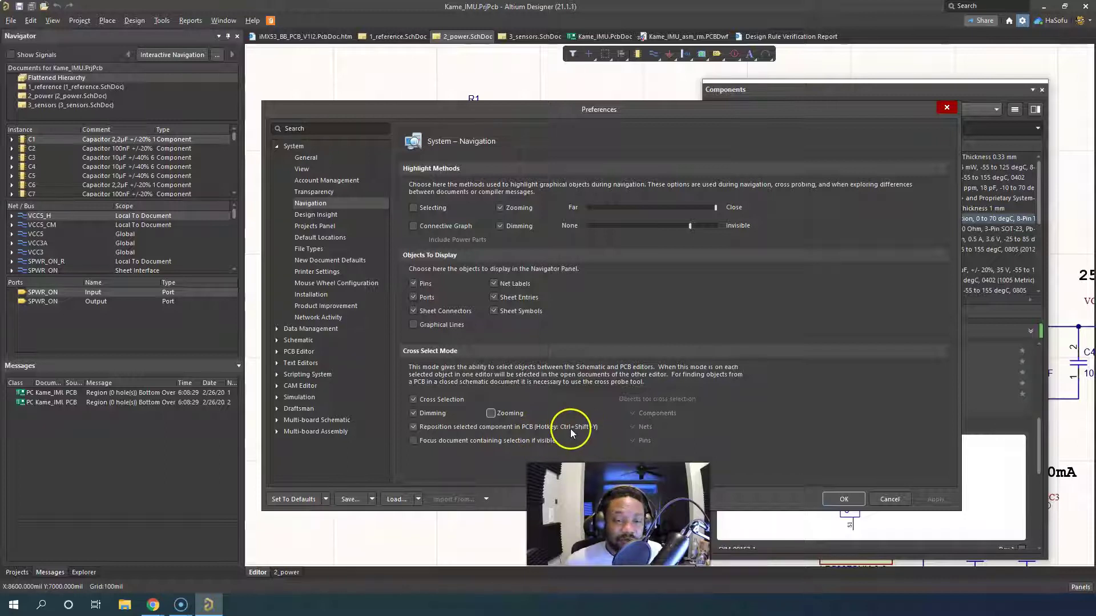
click(463, 428)
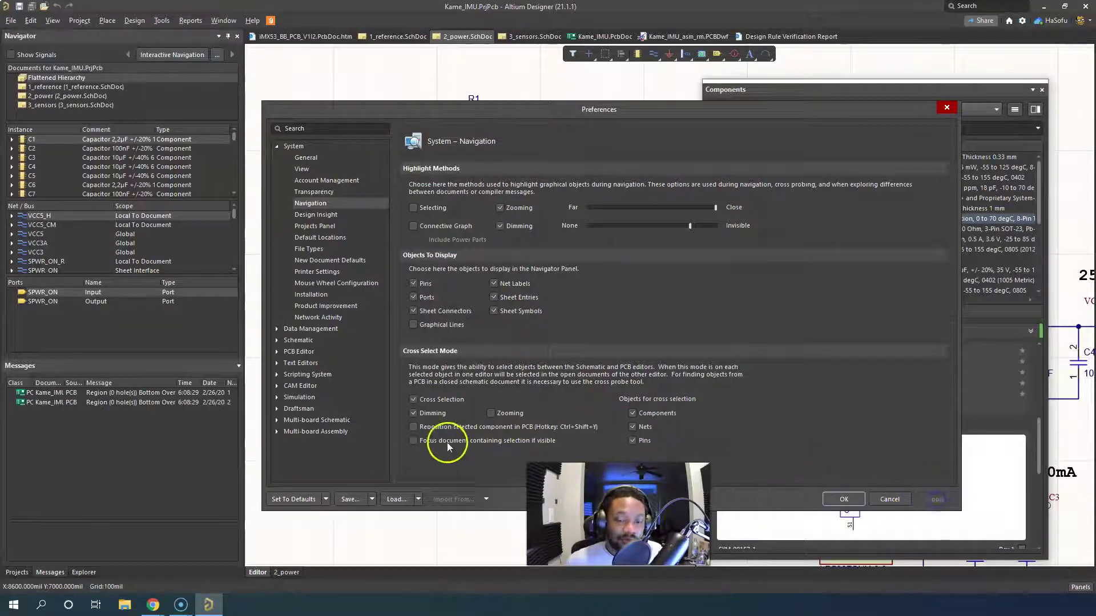
click(492, 443)
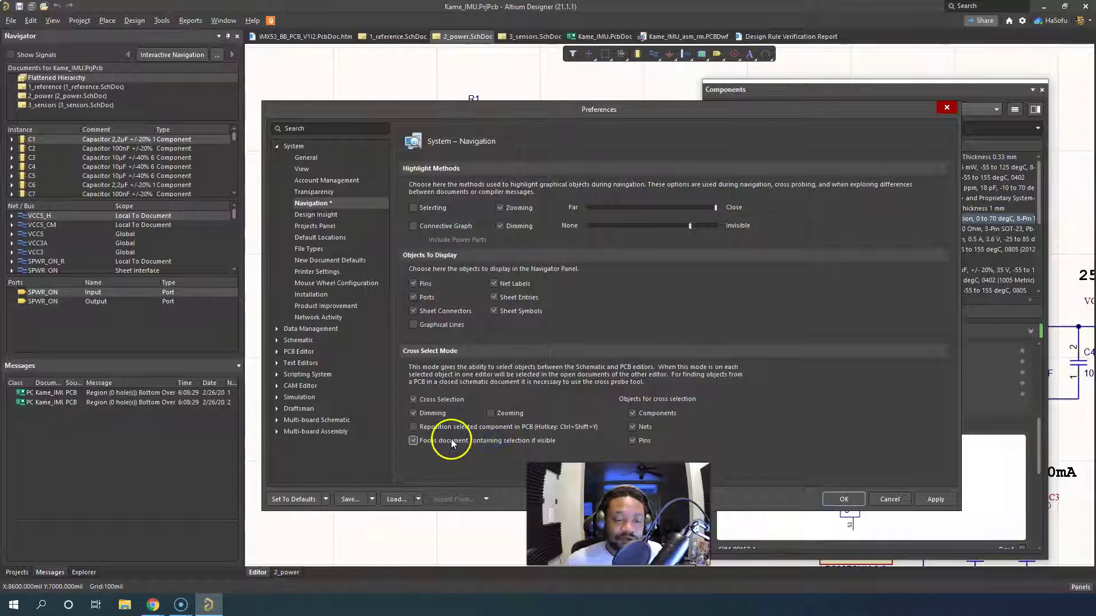
click(452, 442)
click(475, 426)
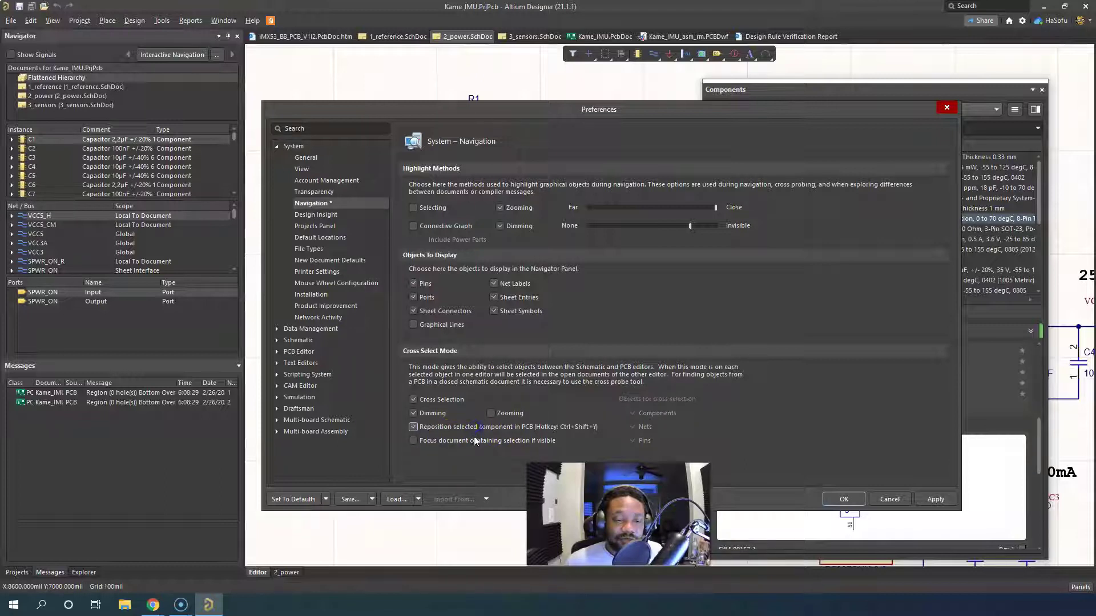
click(926, 497)
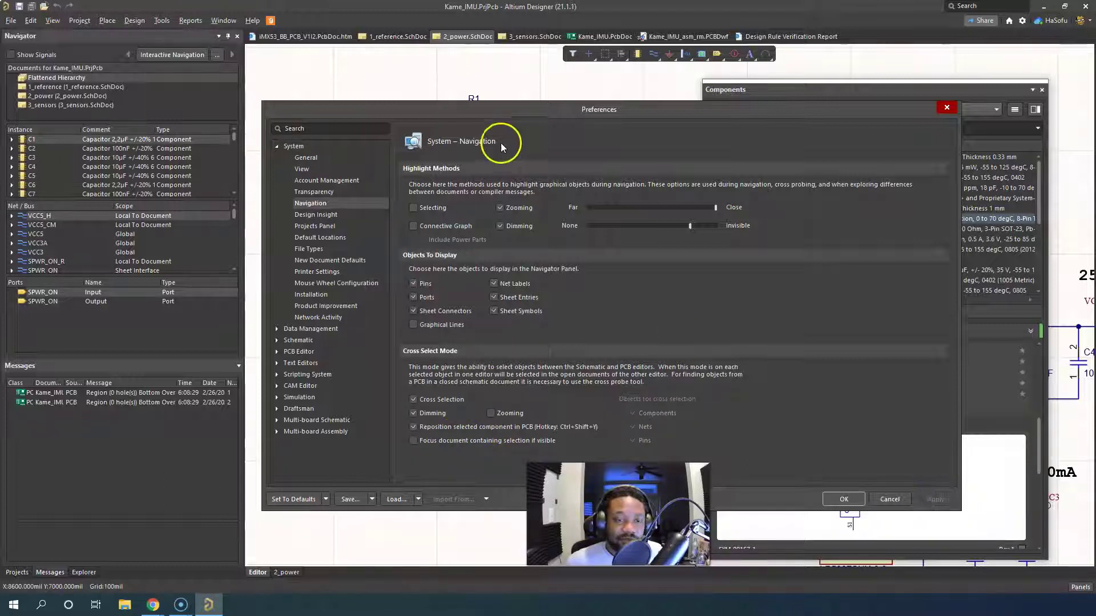
- Tick Enable Document Insight on the System – Design Insight page and confirm with OK
click(332, 213)
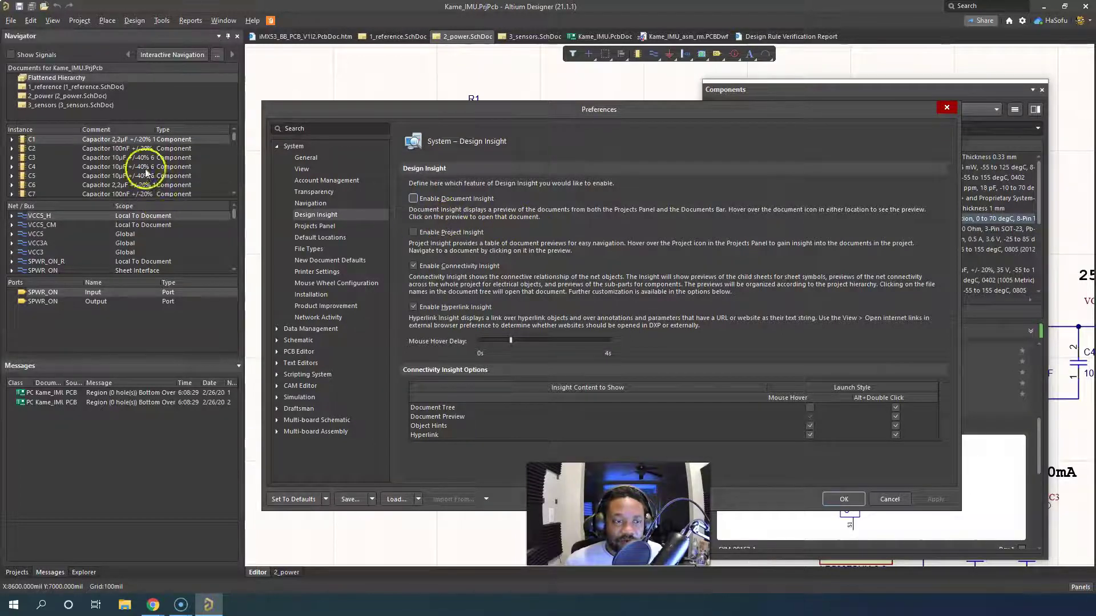
click(413, 199)
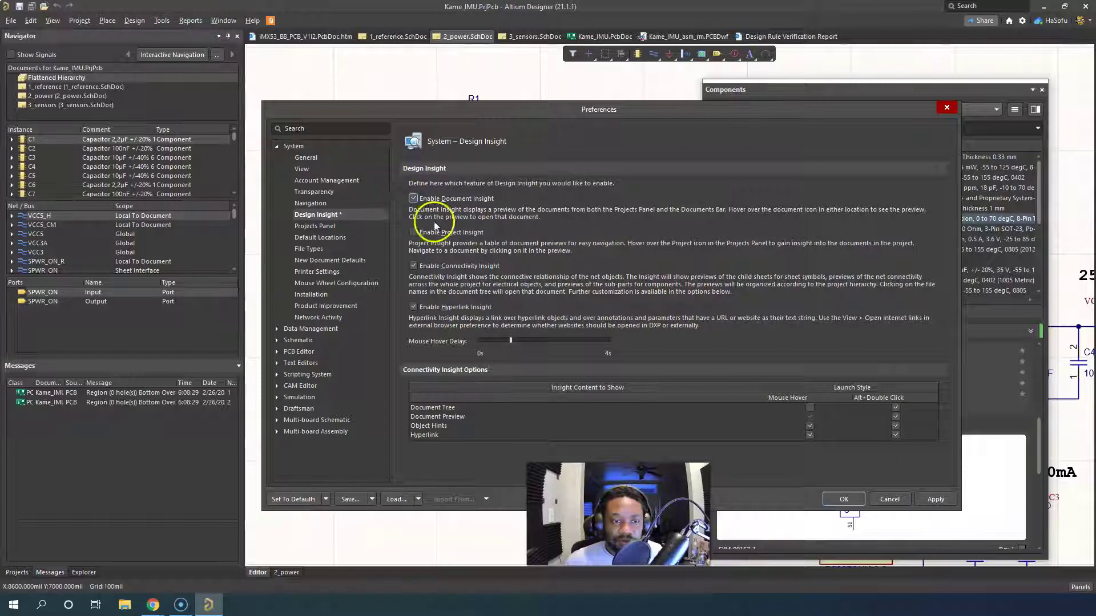
click(840, 497)
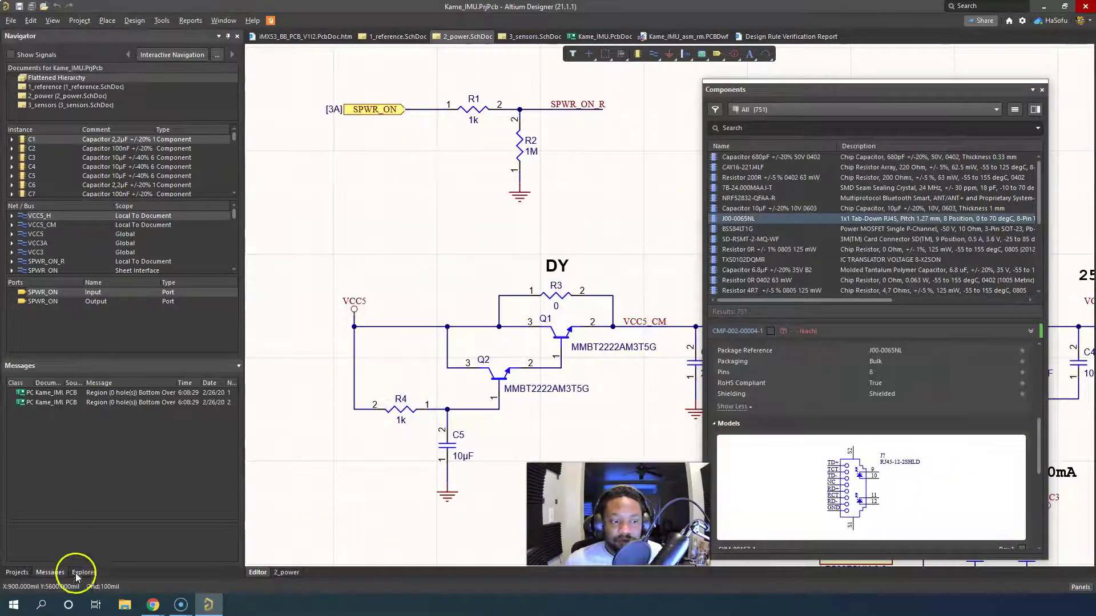
- Show the project tree, close the Components panel, and toggle Project Insight before closing Preferences
click(17, 572)
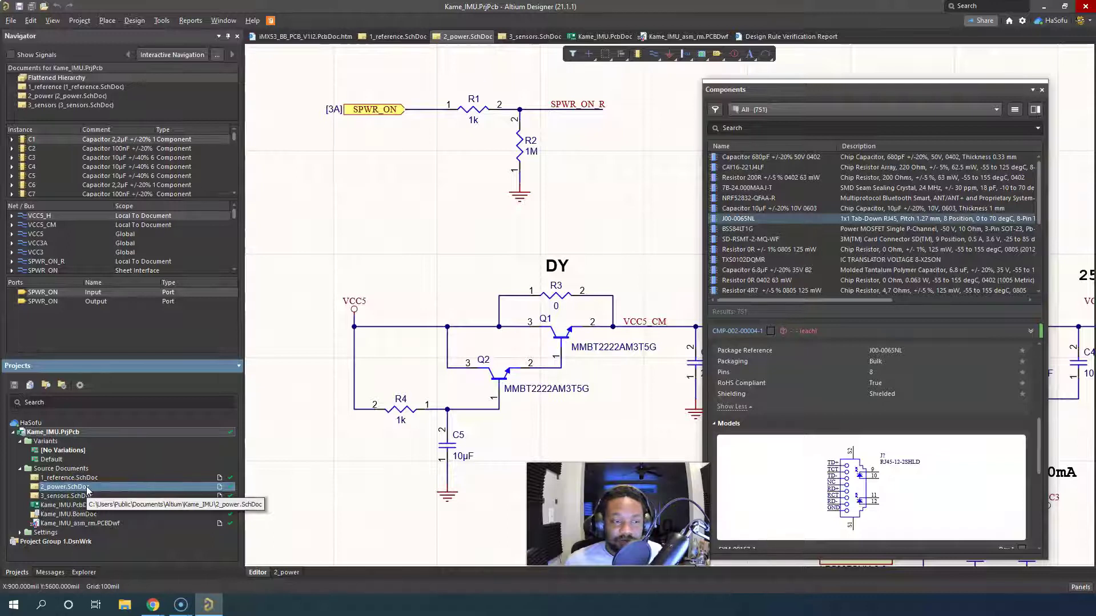
click(1021, 20)
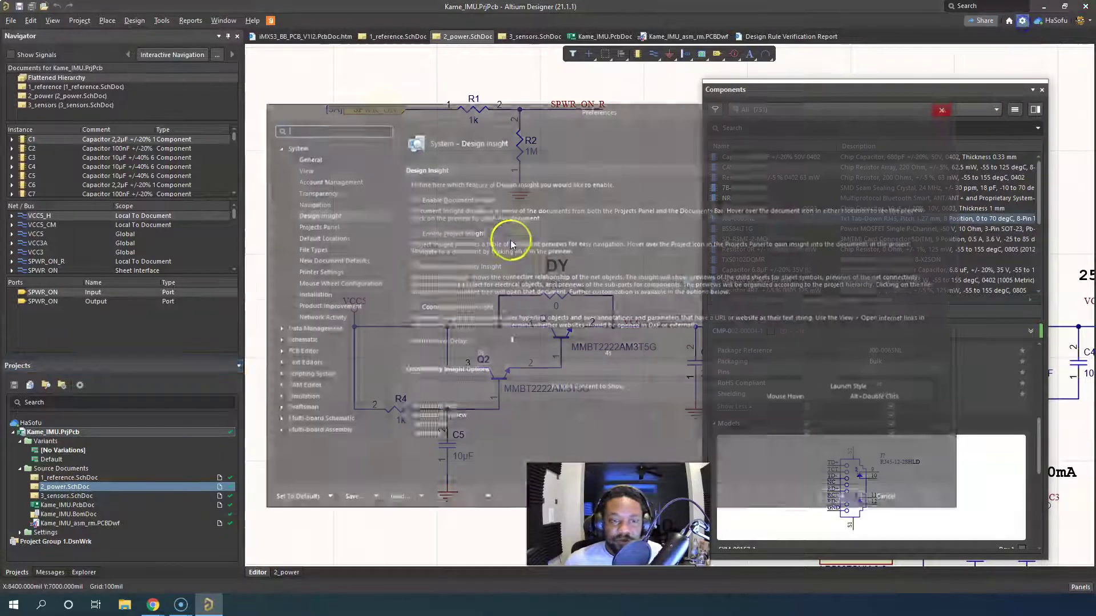
click(944, 109)
click(1041, 90)
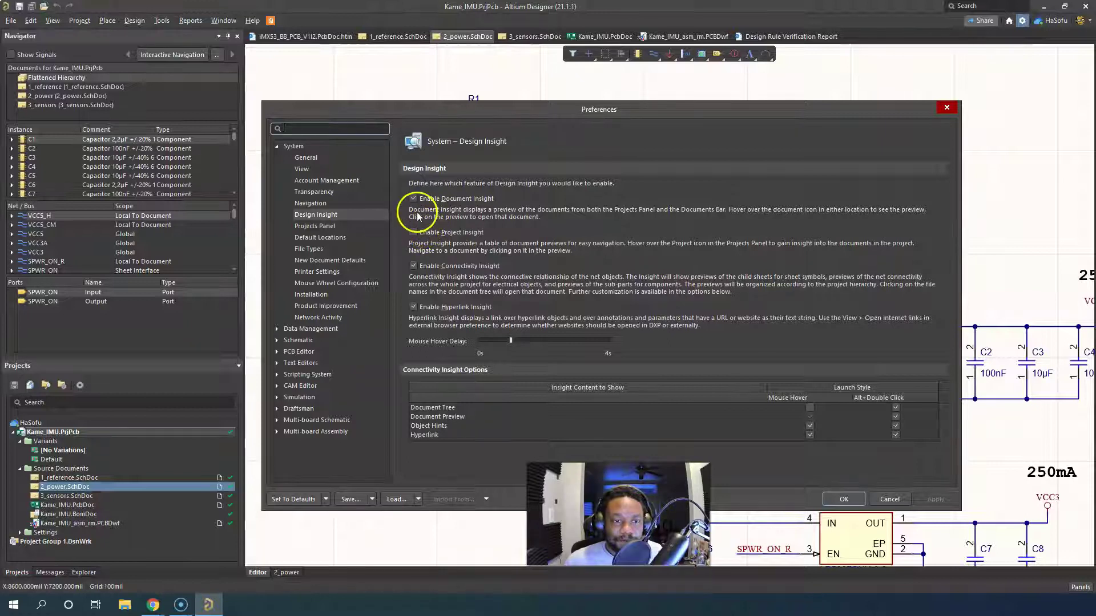
click(414, 233)
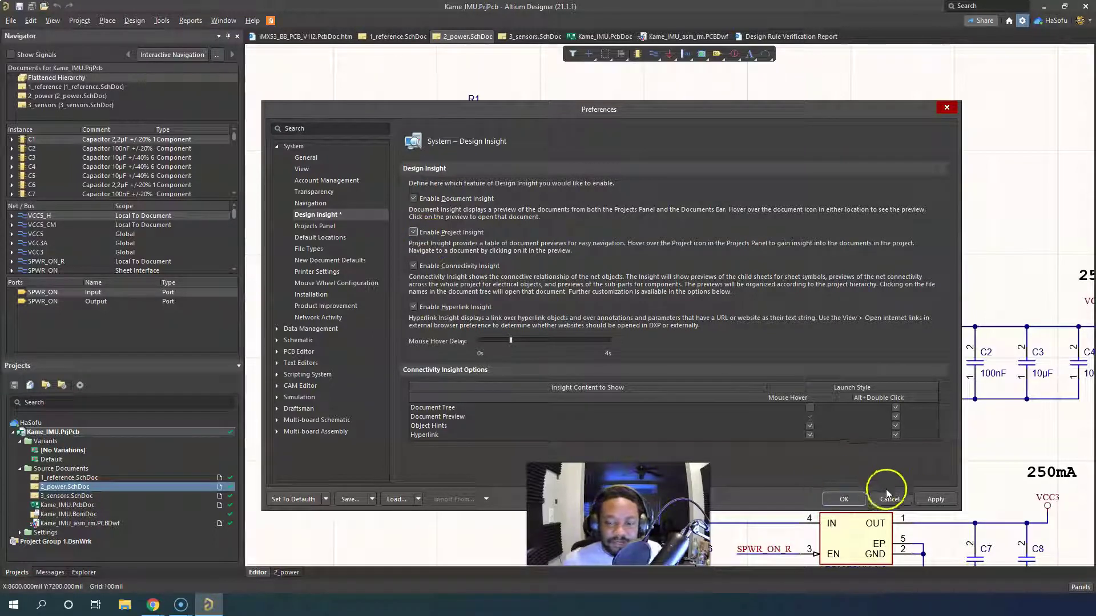
click(844, 500)
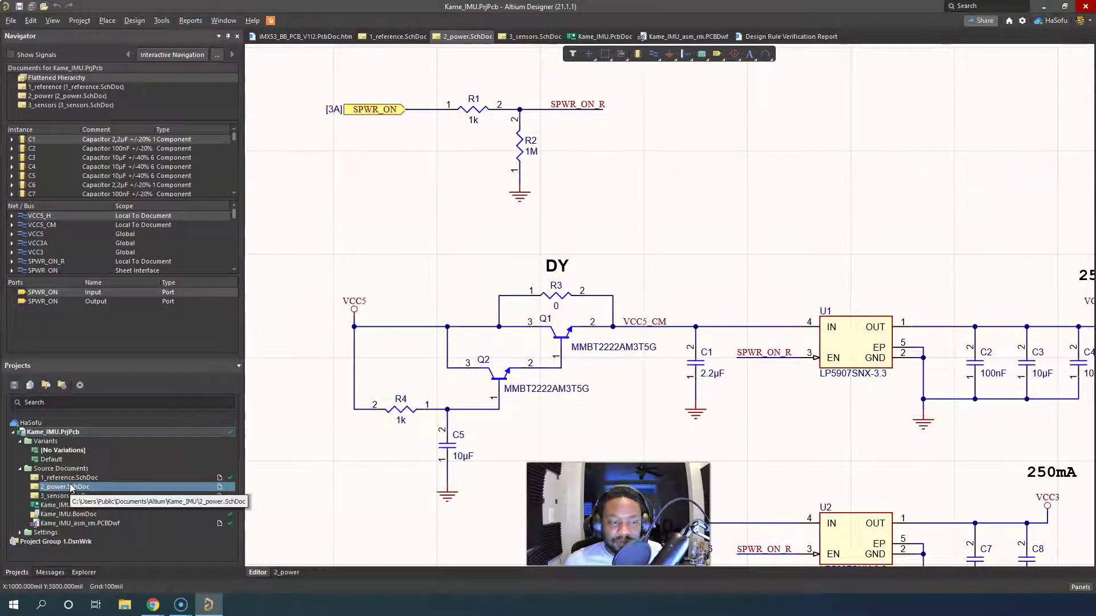
- Open and dismiss the Kame_IMU project's context menu, then return to the 2_power schematic
click(73, 433)
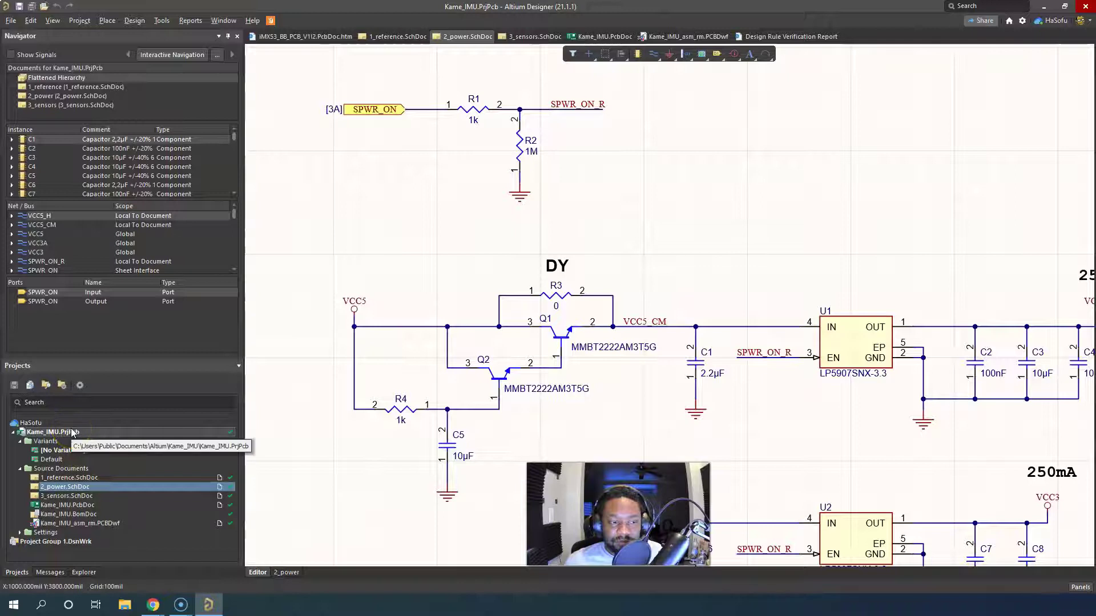
right_click(75, 434)
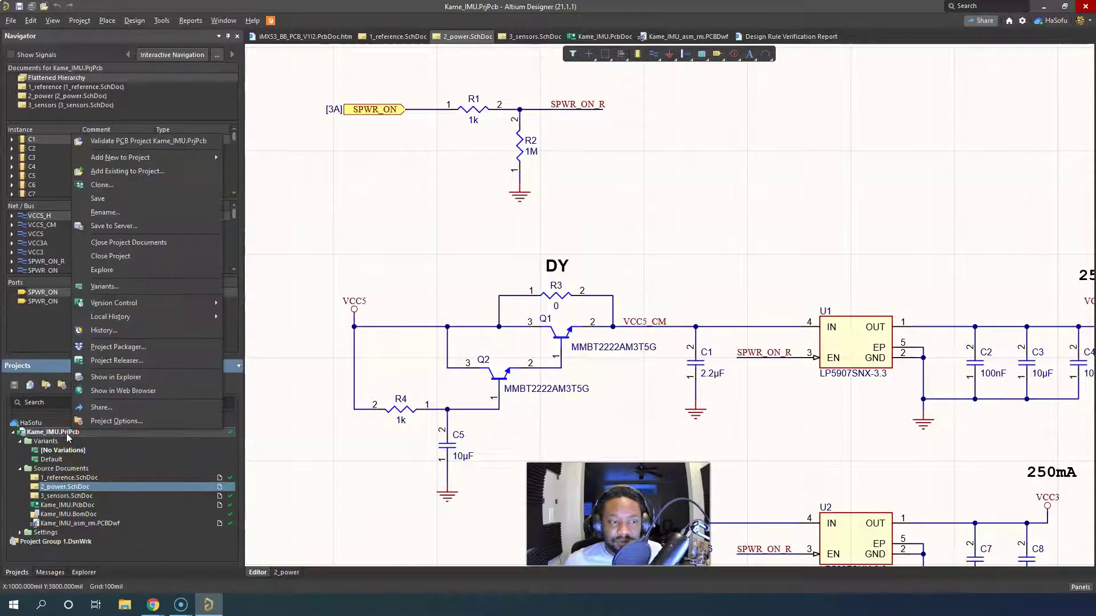
click(65, 433)
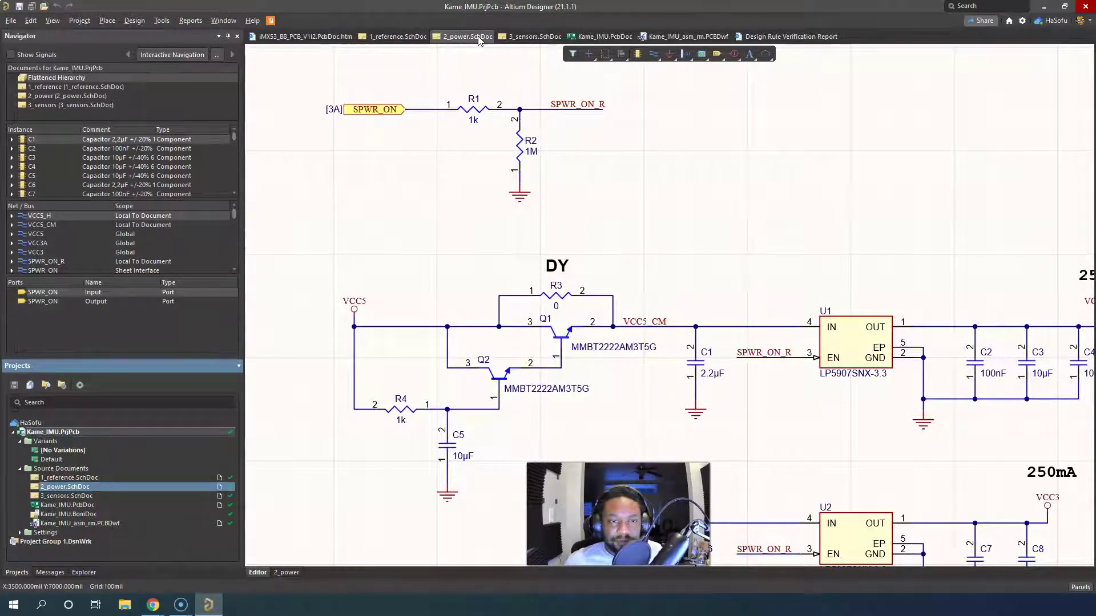
click(479, 40)
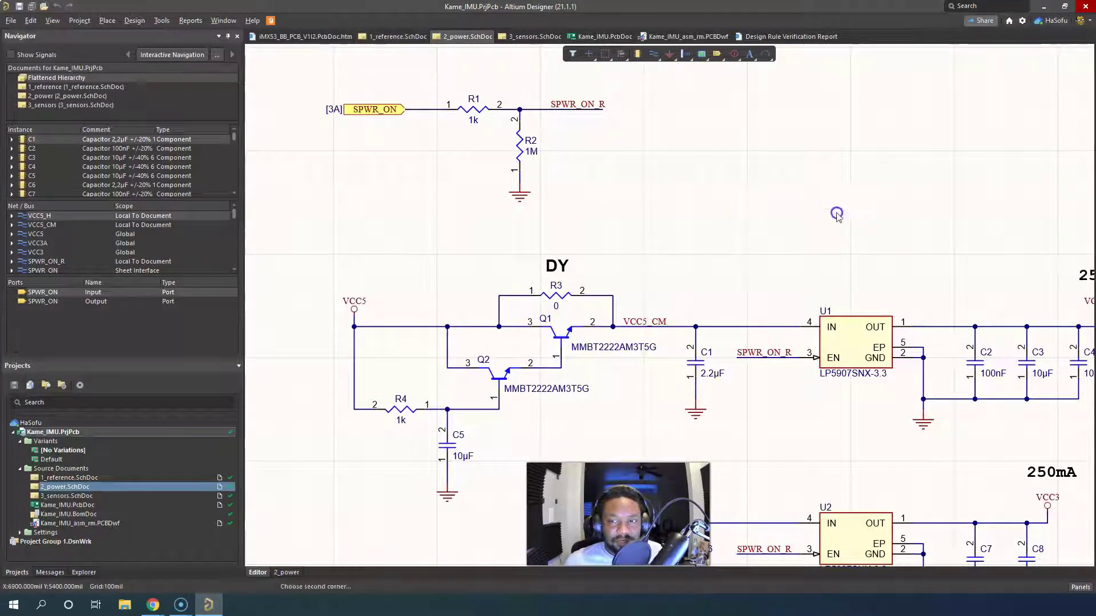
- Open and close Preferences, then open 1_reference.SchDoc and Kame_IMU.PcbDoc
click(1021, 20)
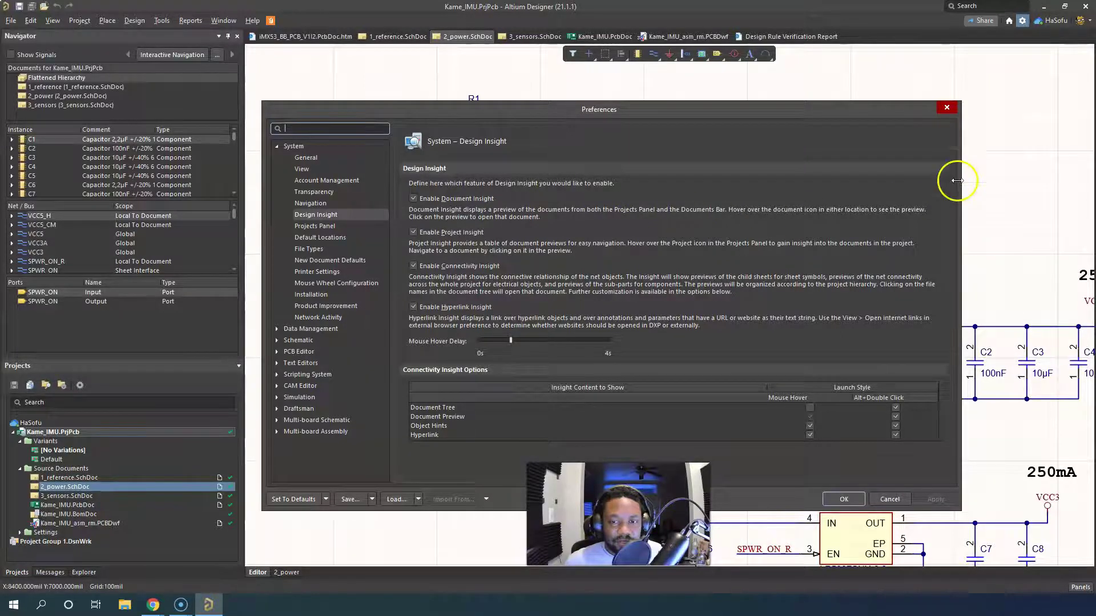
click(947, 107)
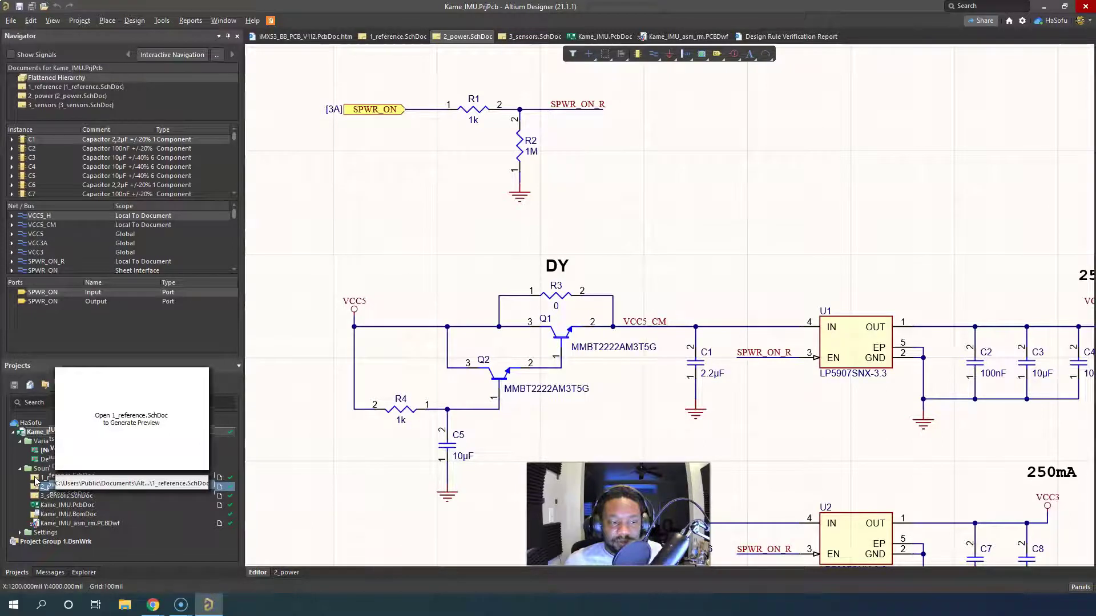
mouse_move(67, 478)
click(35, 482)
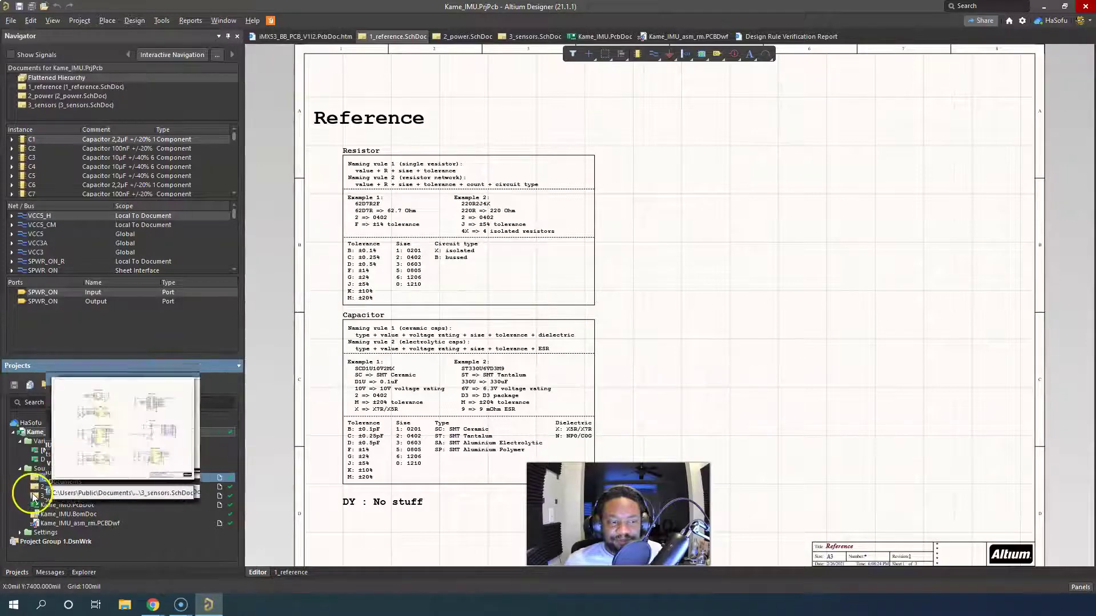
mouse_move(68, 506)
click(36, 507)
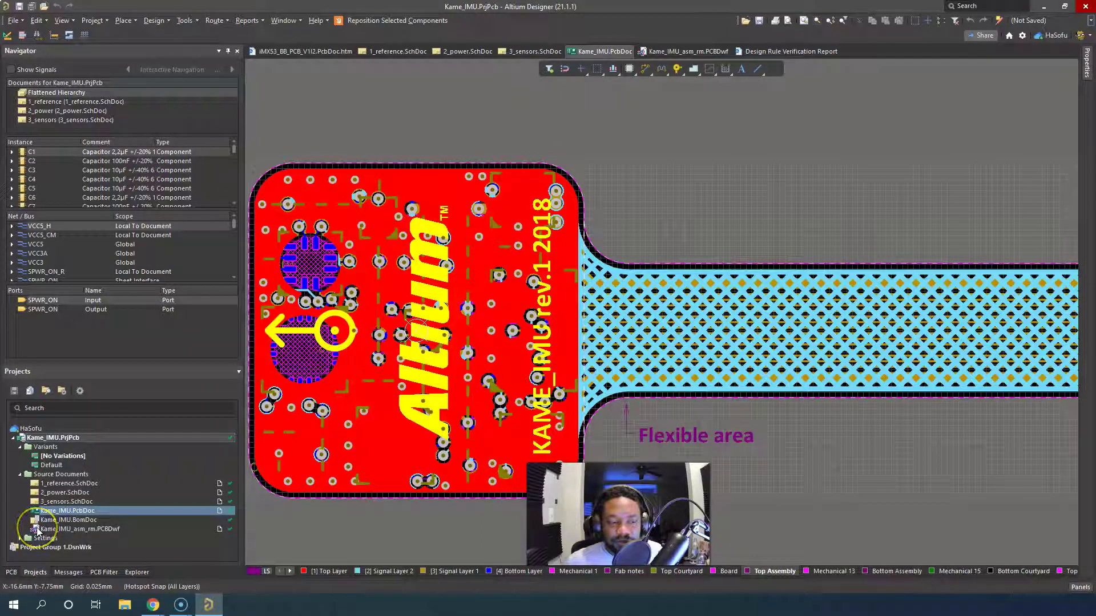
- Open Kame_IMU_asm_rm.PCBDwf, disable and apply Enable Project Insight, then select Projects Panel preferences
double_click(68, 530)
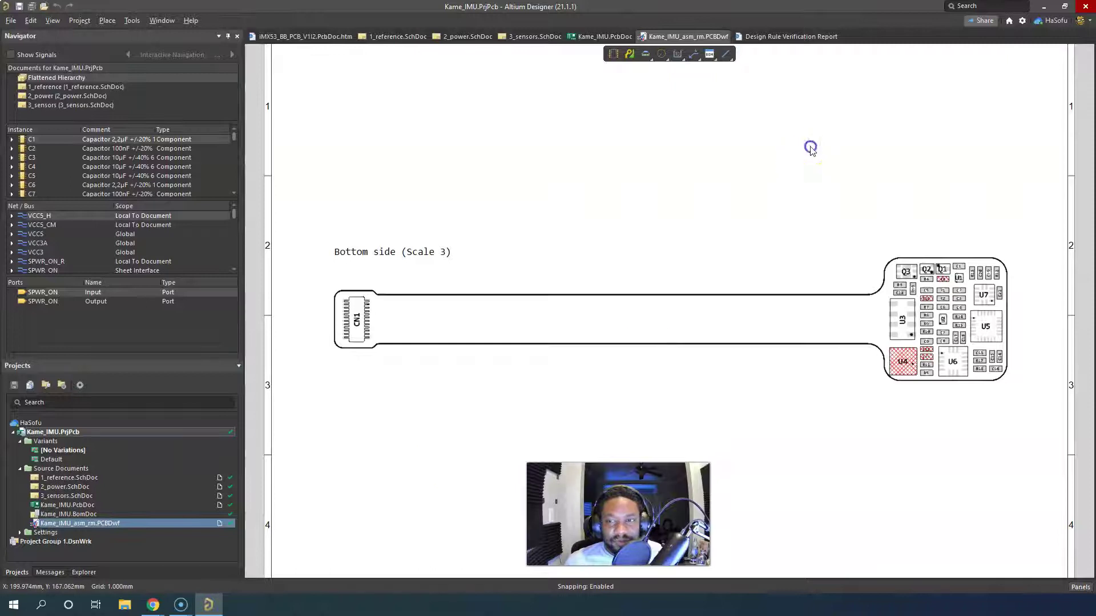
click(1022, 21)
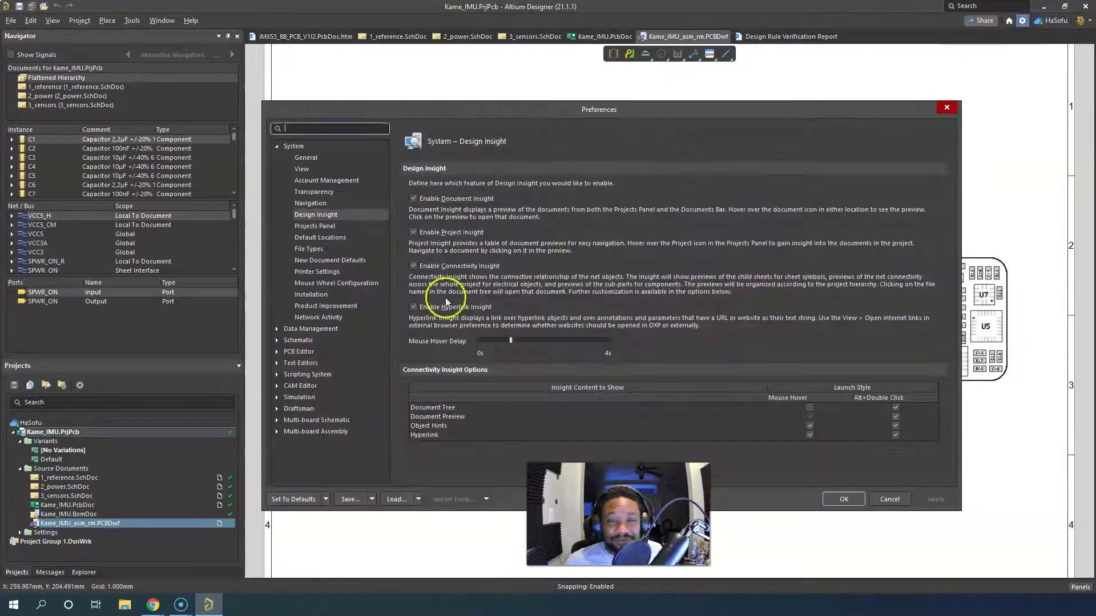
click(446, 233)
click(456, 199)
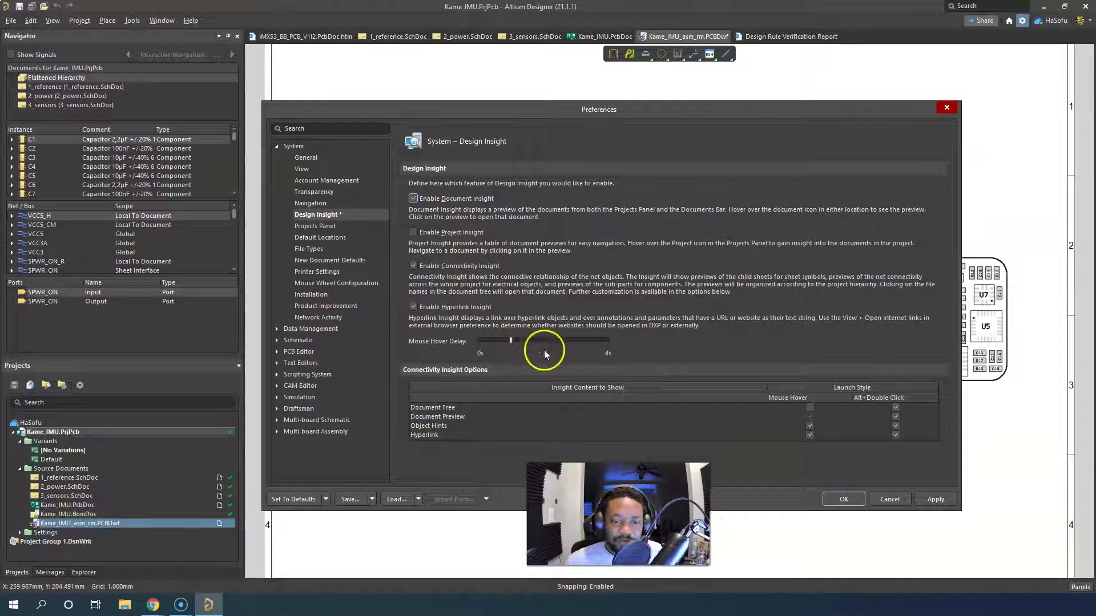
click(935, 500)
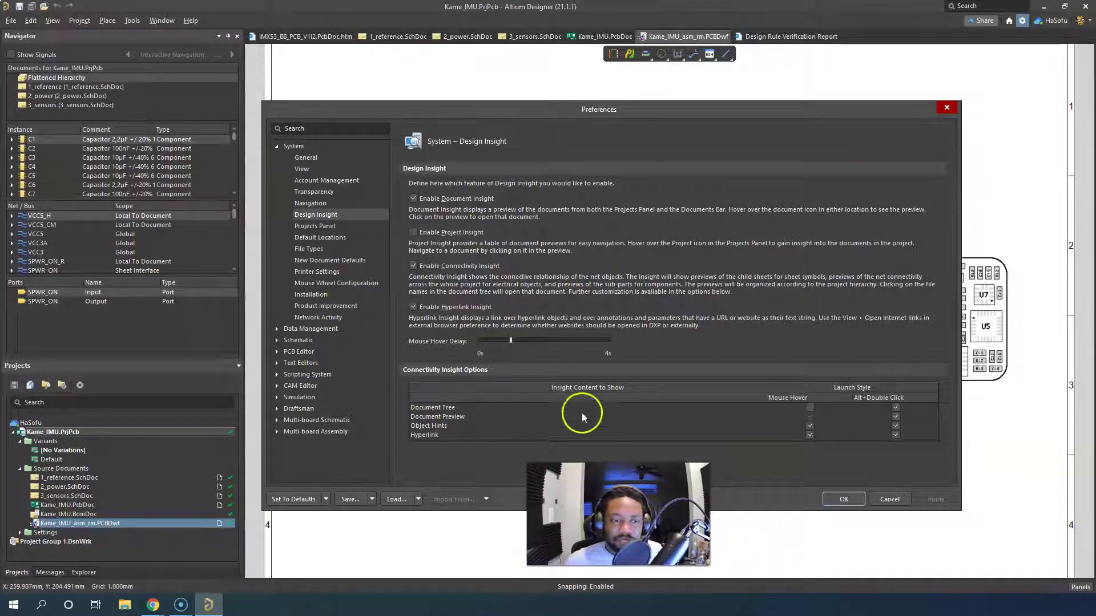
click(322, 227)
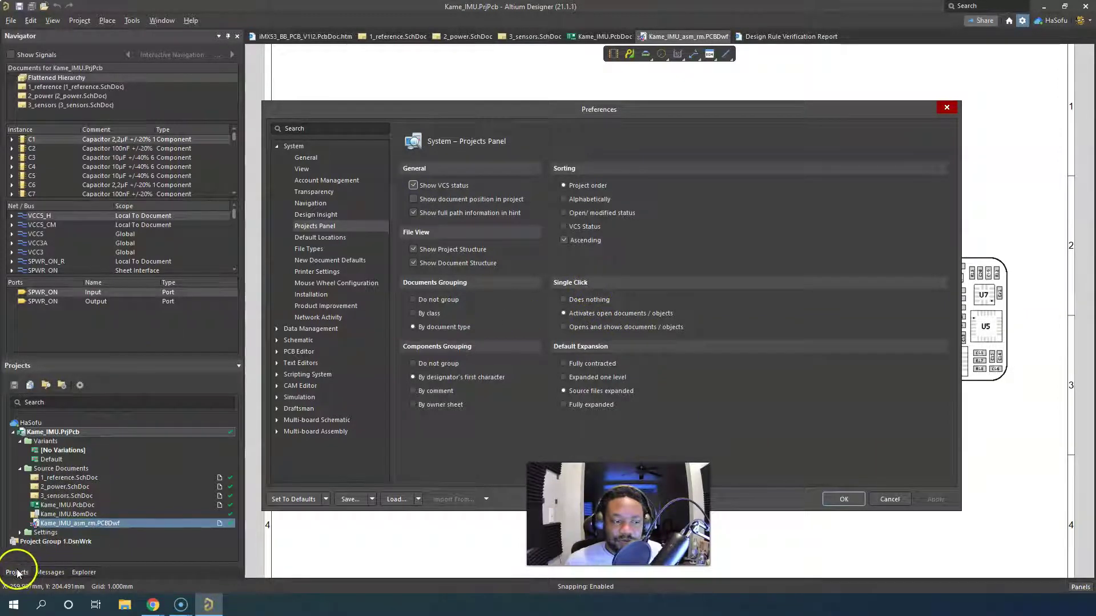
- Close and reopen Preferences on the Projects Panel page, then confirm and close them
click(893, 496)
click(1084, 589)
click(1052, 317)
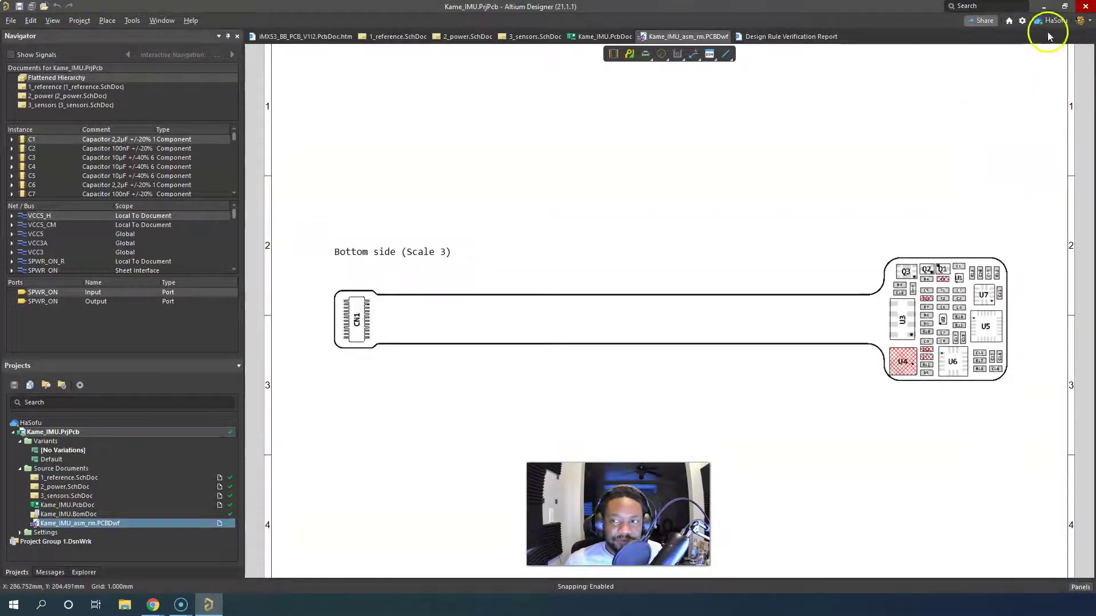
click(1021, 20)
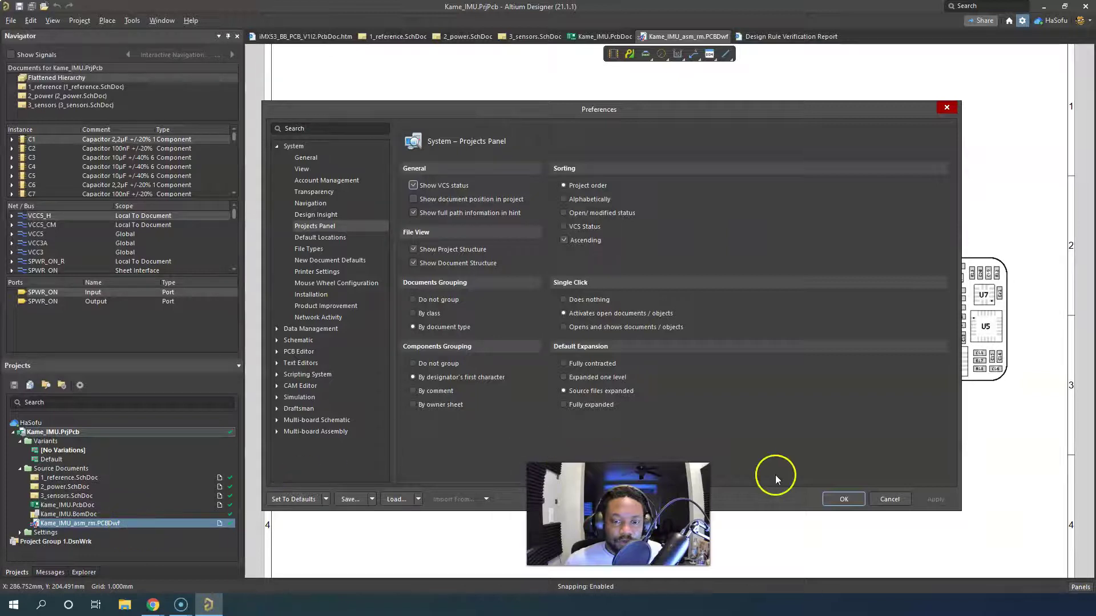
click(845, 499)
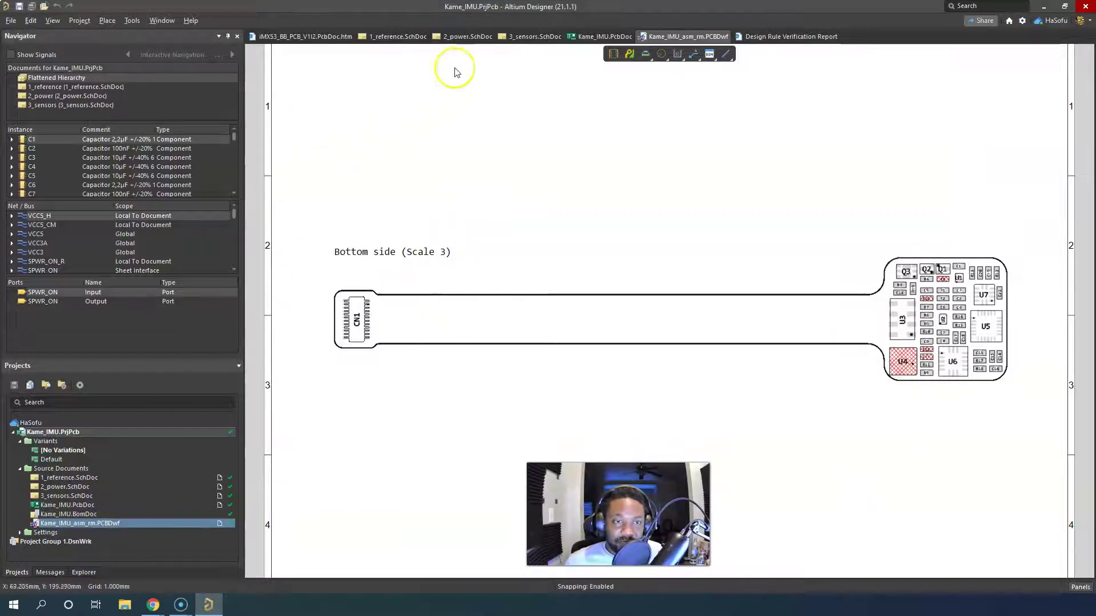
- Close the 2_power schematic and reopen it from the project tree
click(466, 37)
right_click(479, 37)
click(506, 44)
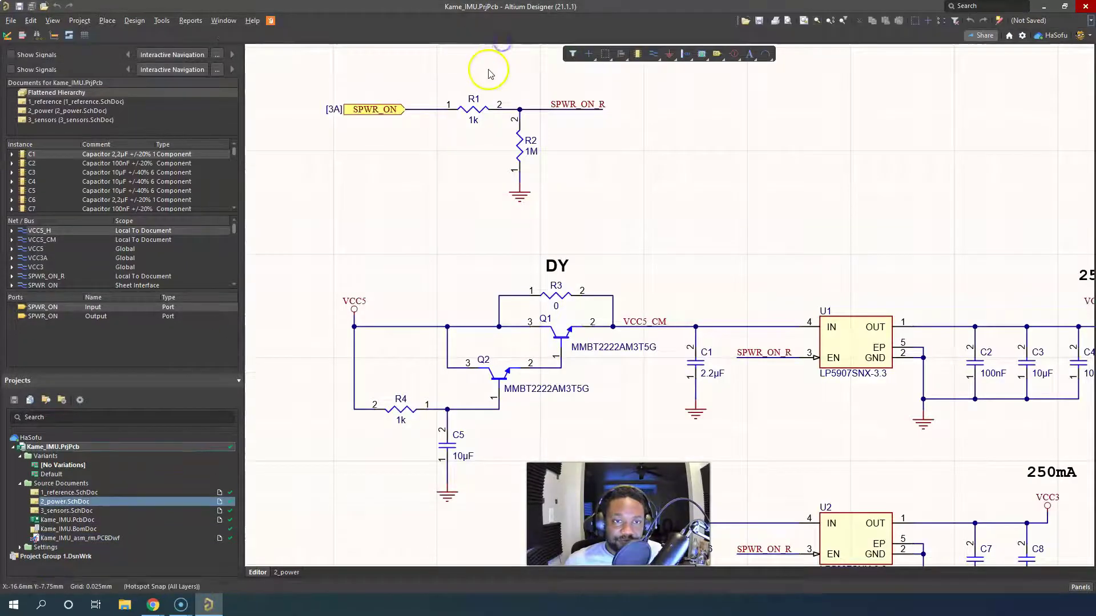
click(80, 493)
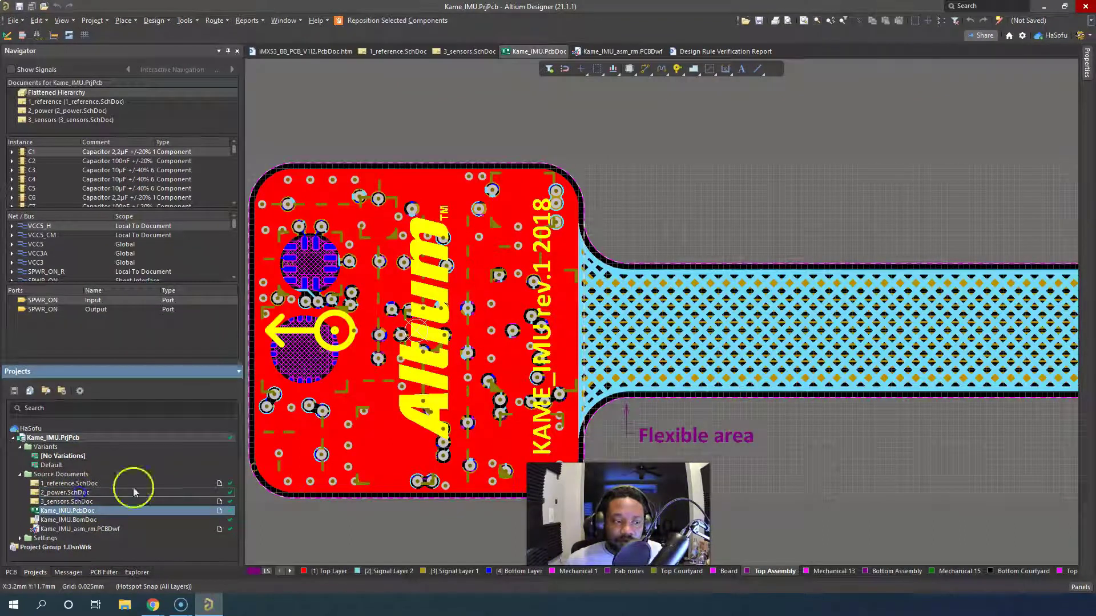
double_click(80, 494)
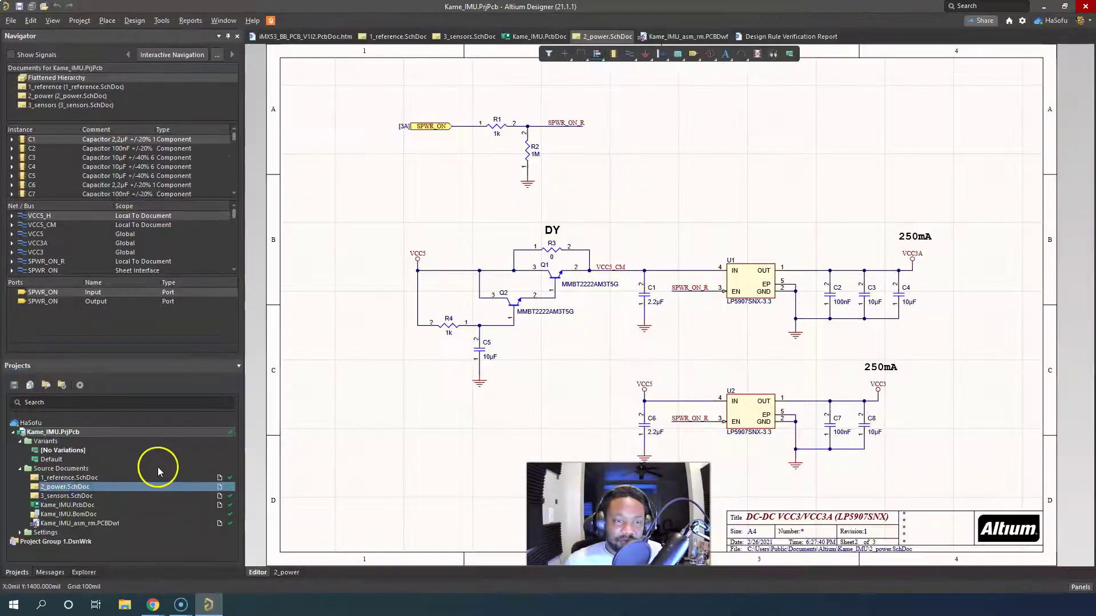
click(172, 504)
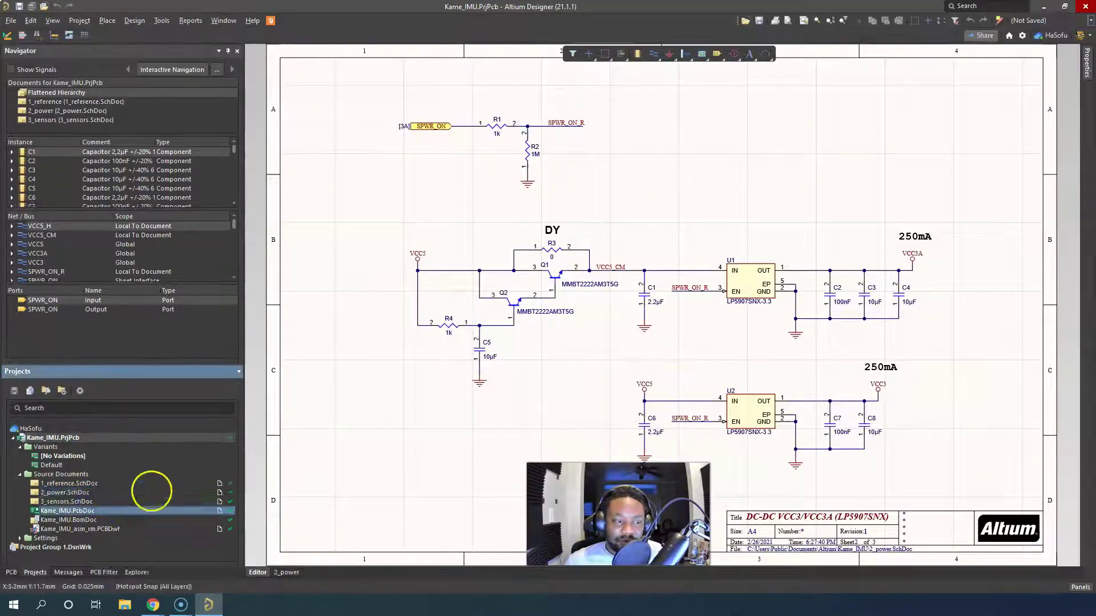
click(64, 493)
double_click(63, 493)
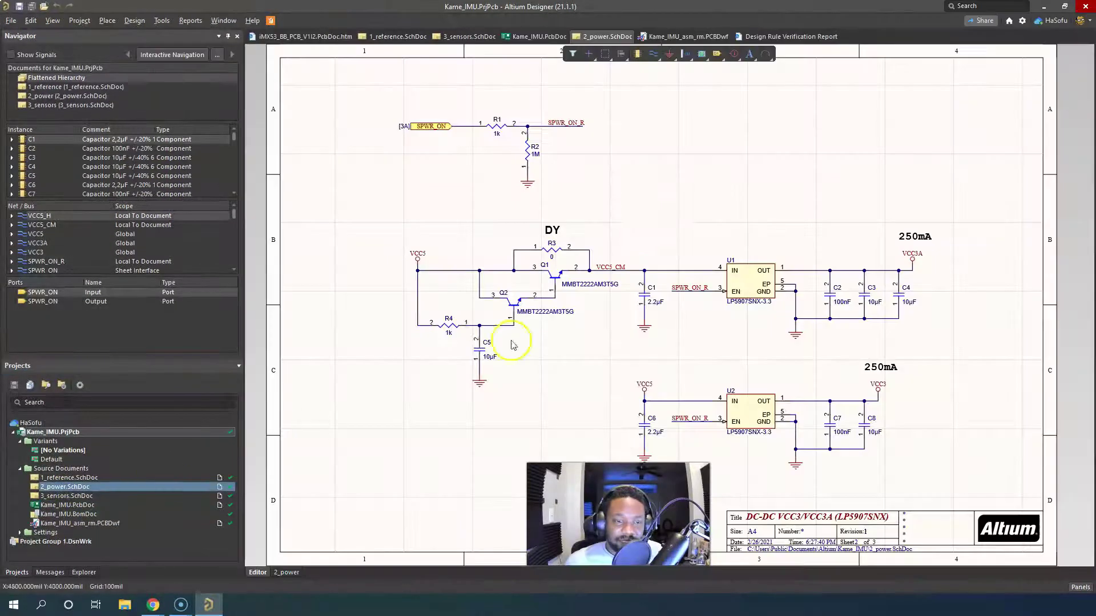
- Reopen the Projects Panel preferences and change options on that page
click(1021, 19)
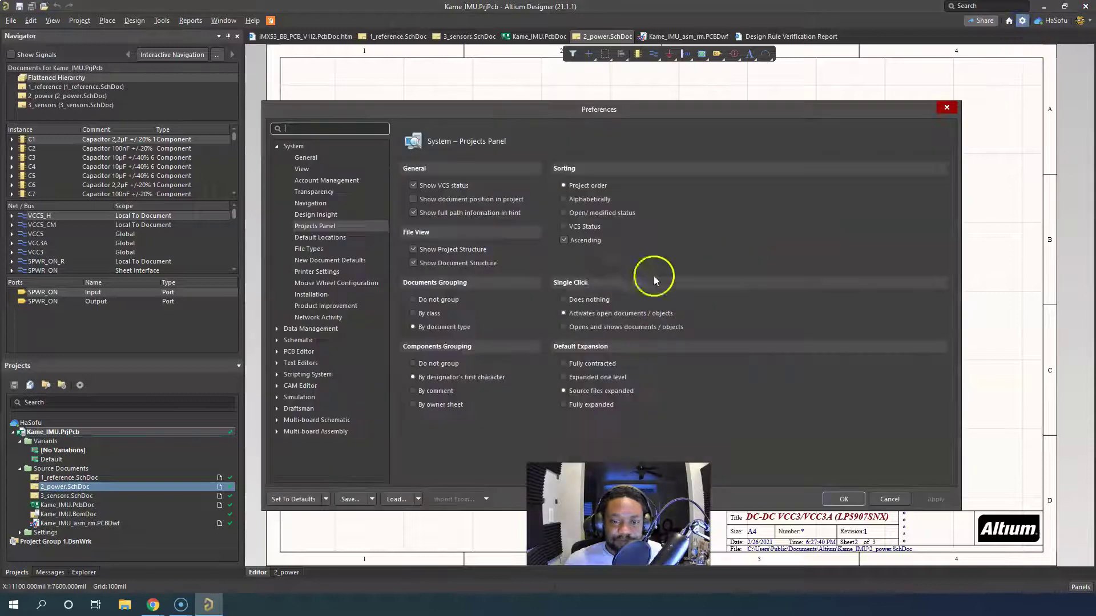
click(589, 312)
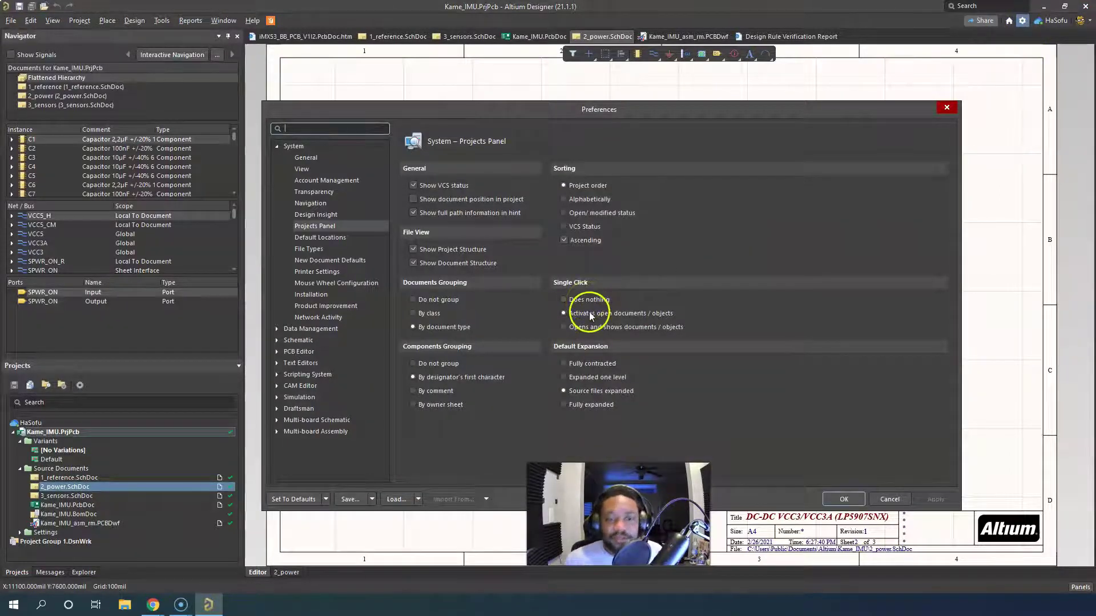
click(632, 325)
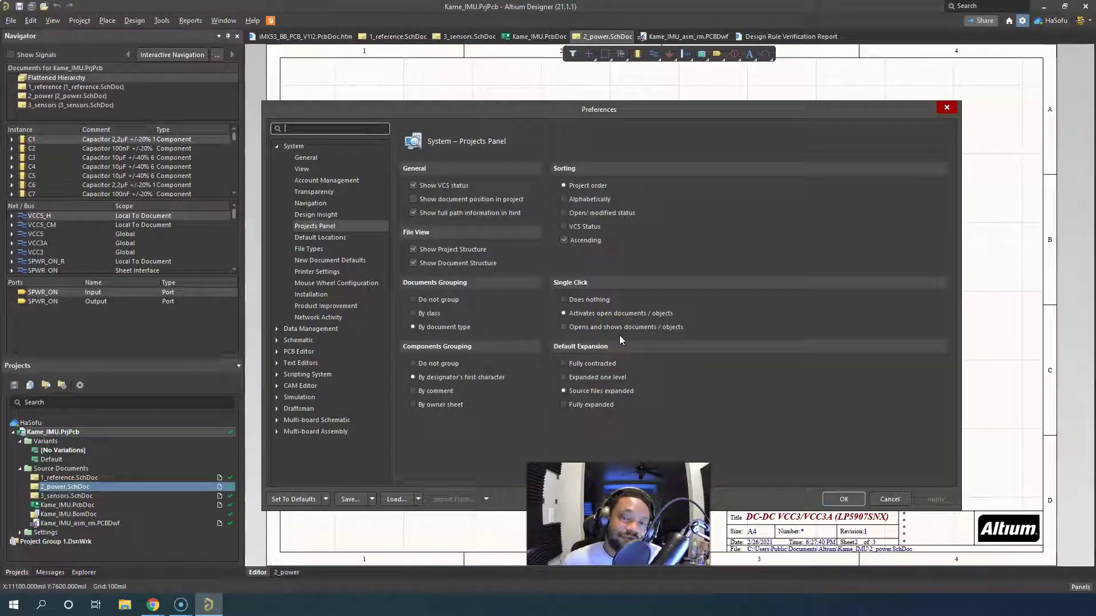
click(609, 345)
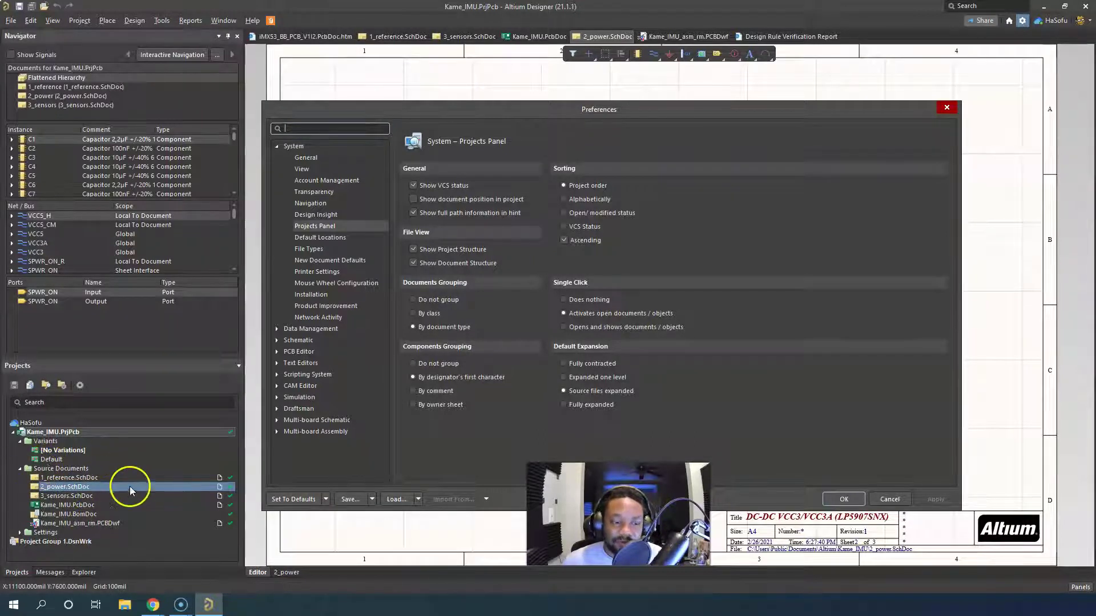
- Show the Default Locations page and inspect the document and library path fields
click(343, 237)
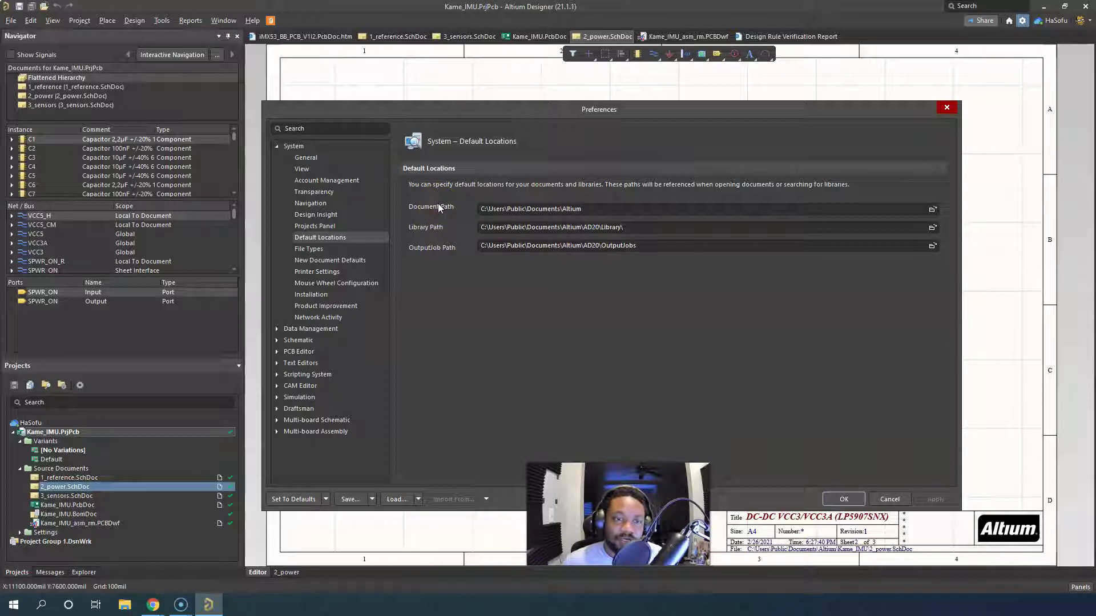
click(580, 208)
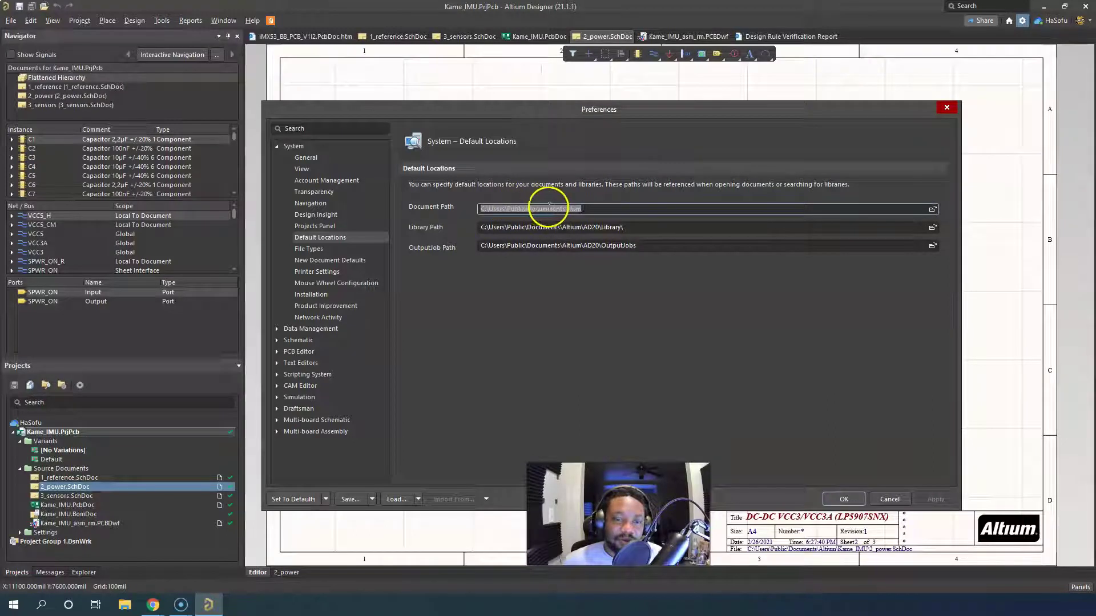
click(592, 226)
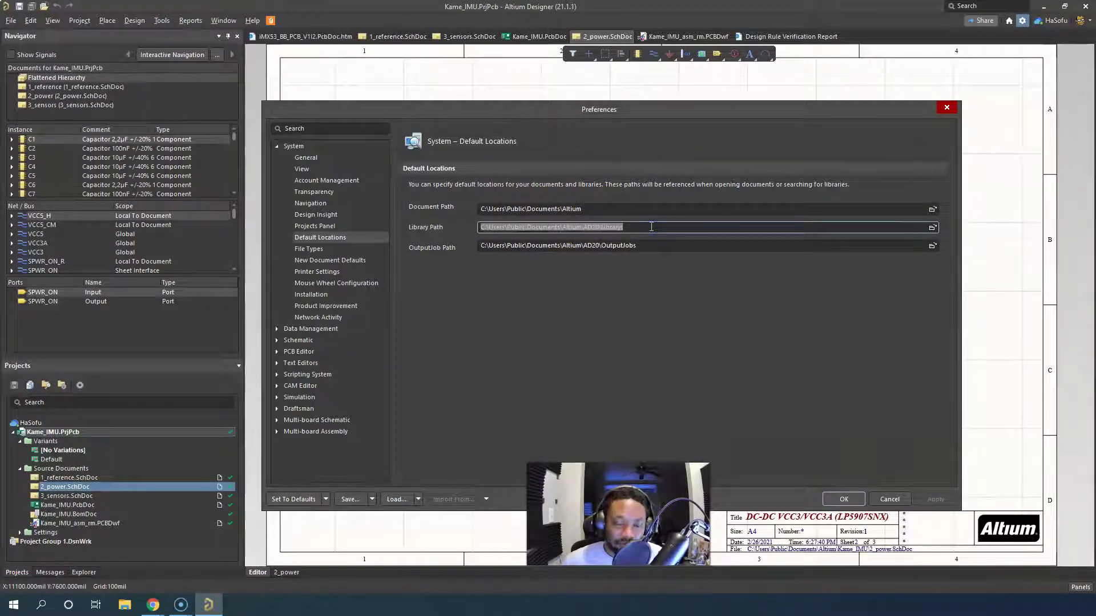
click(610, 304)
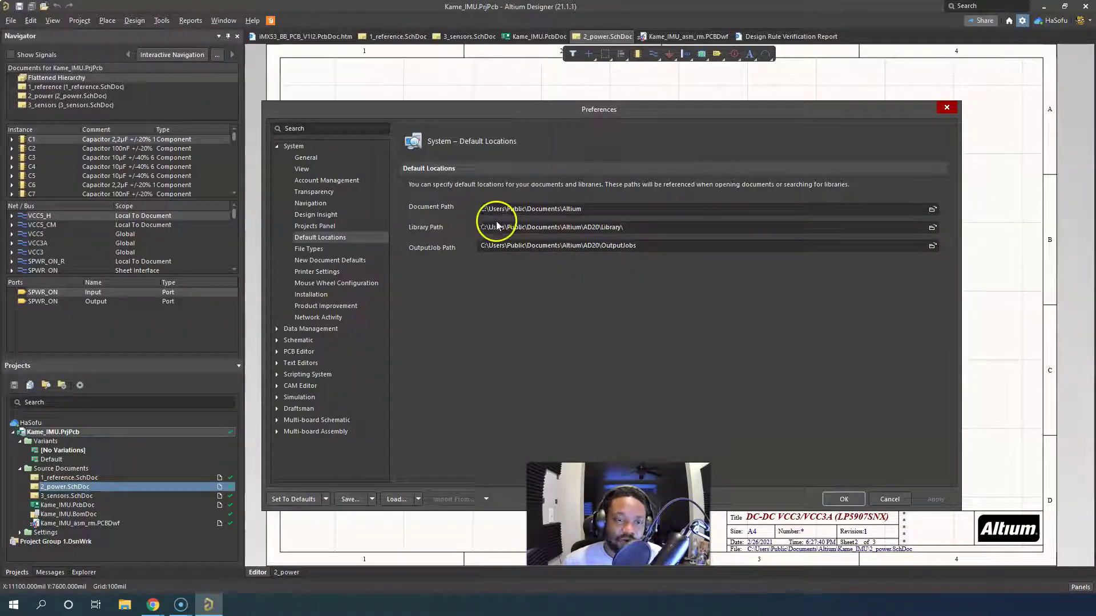
click(506, 244)
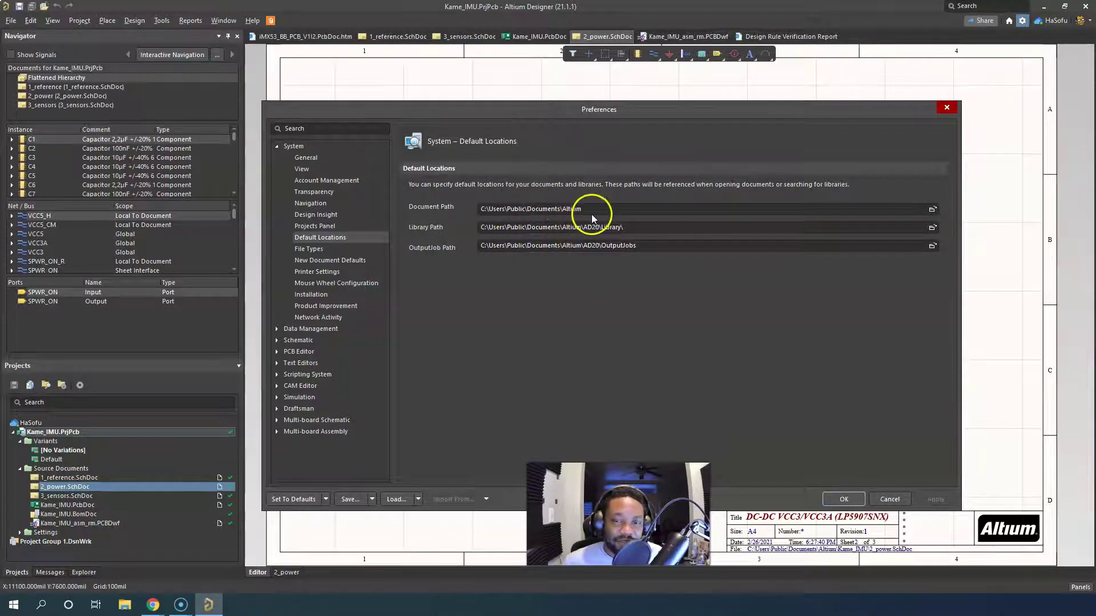
- Browse for a document folder, cancel the chooser, and recheck the library path
click(932, 209)
click(863, 131)
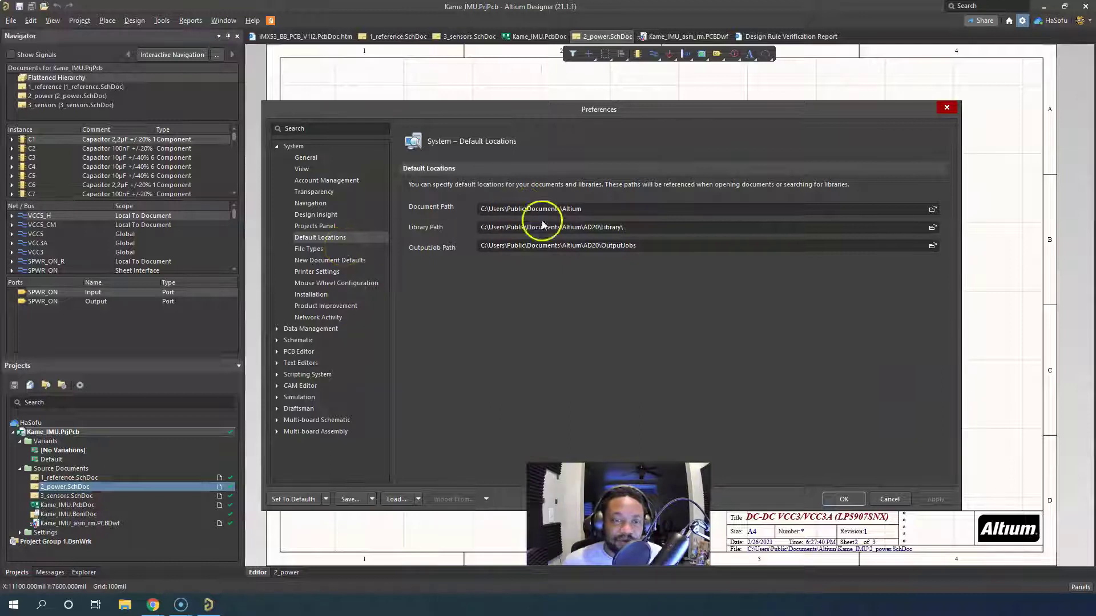
click(636, 227)
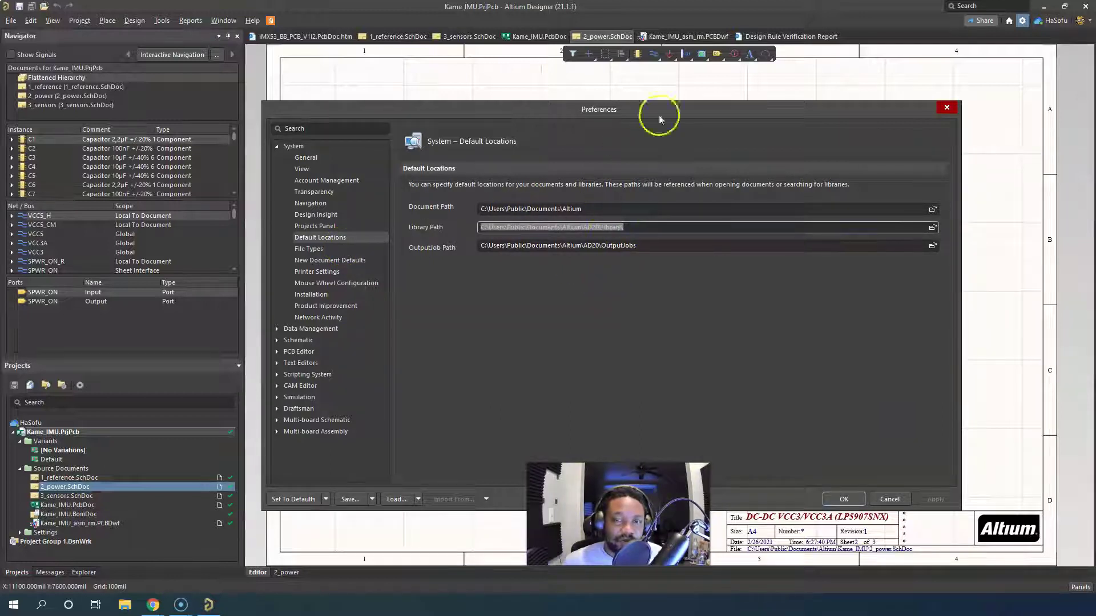
- Close Preferences, then open and close the Components panel
click(945, 107)
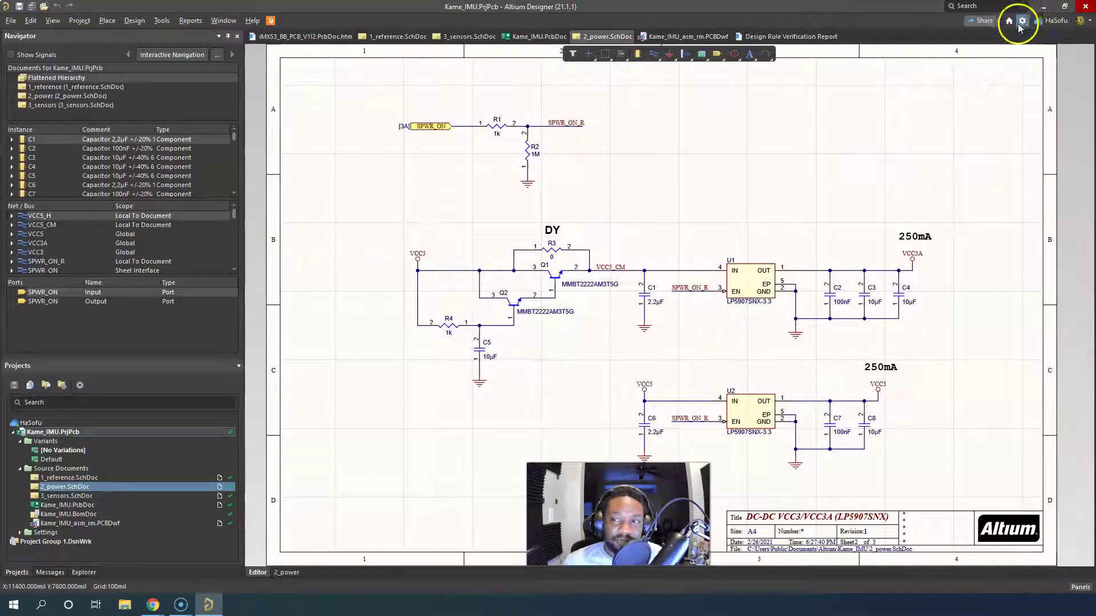
click(1080, 589)
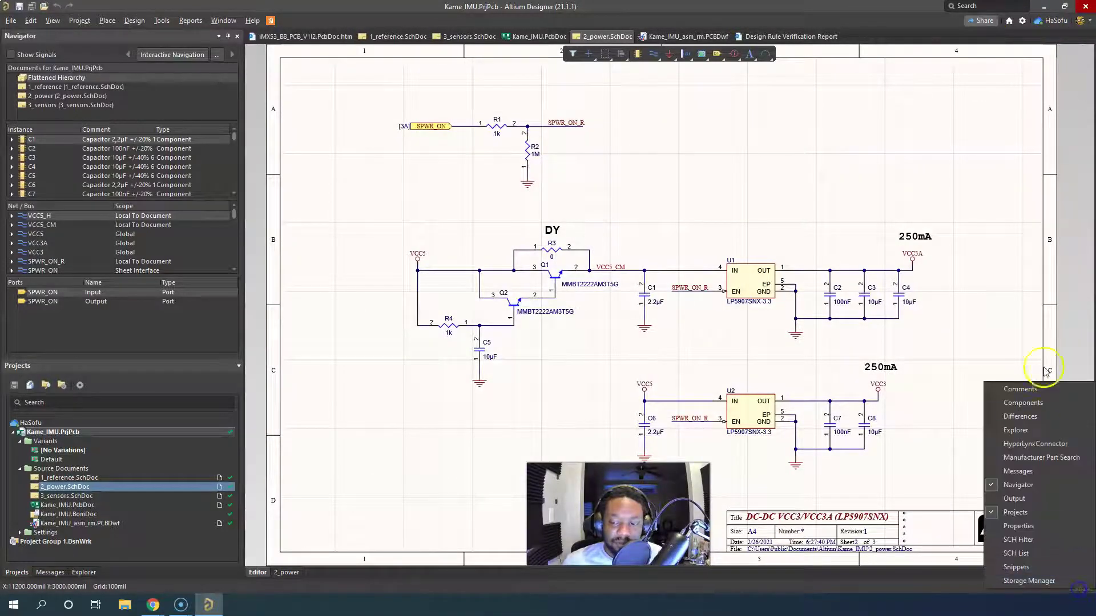
click(1023, 401)
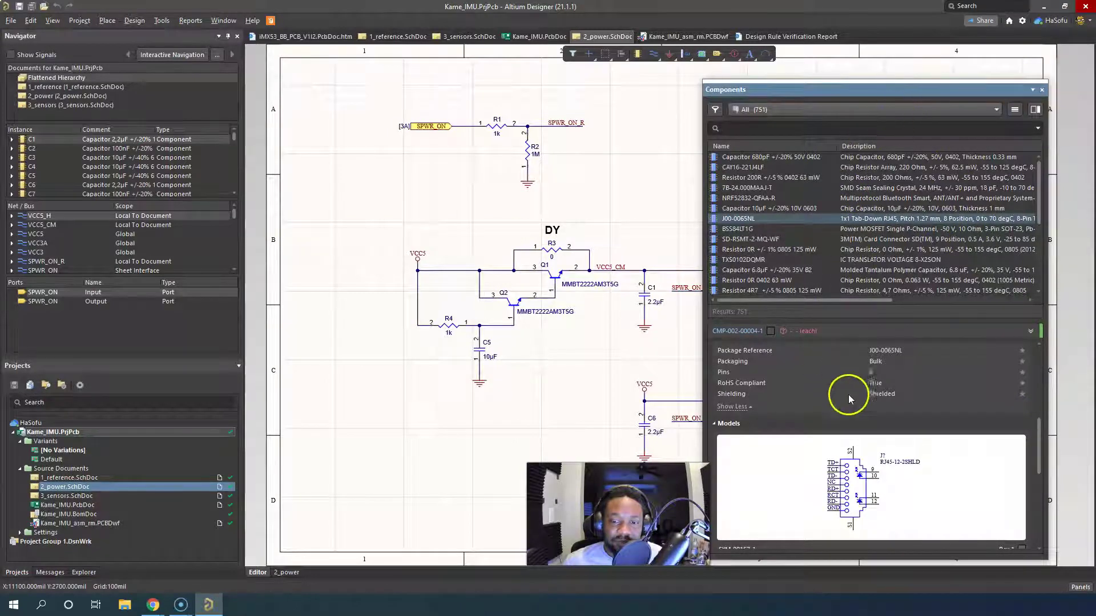
click(853, 110)
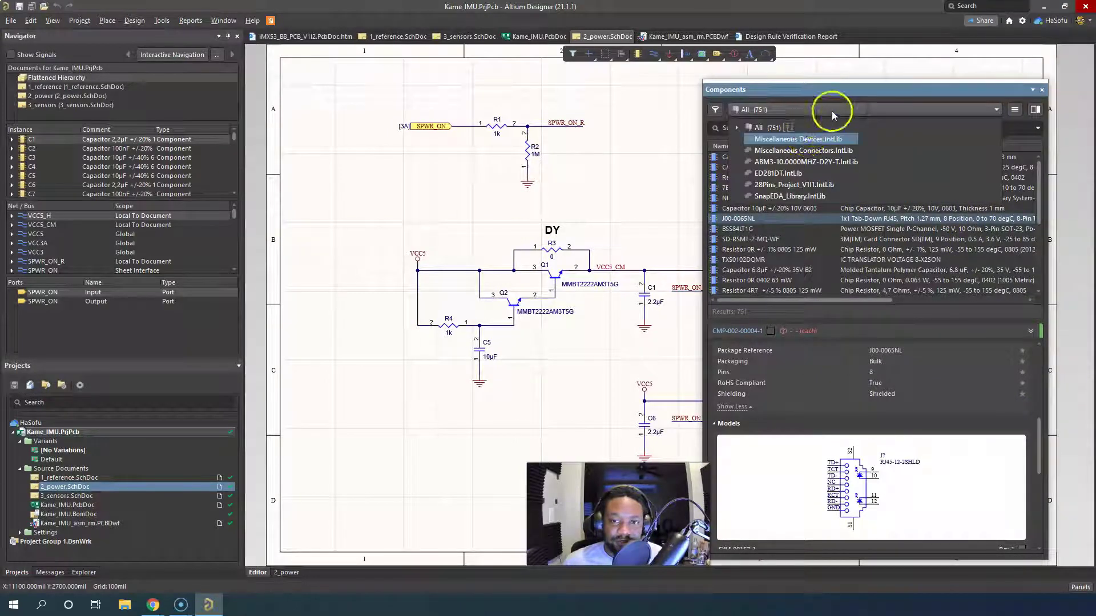
click(831, 110)
click(1041, 89)
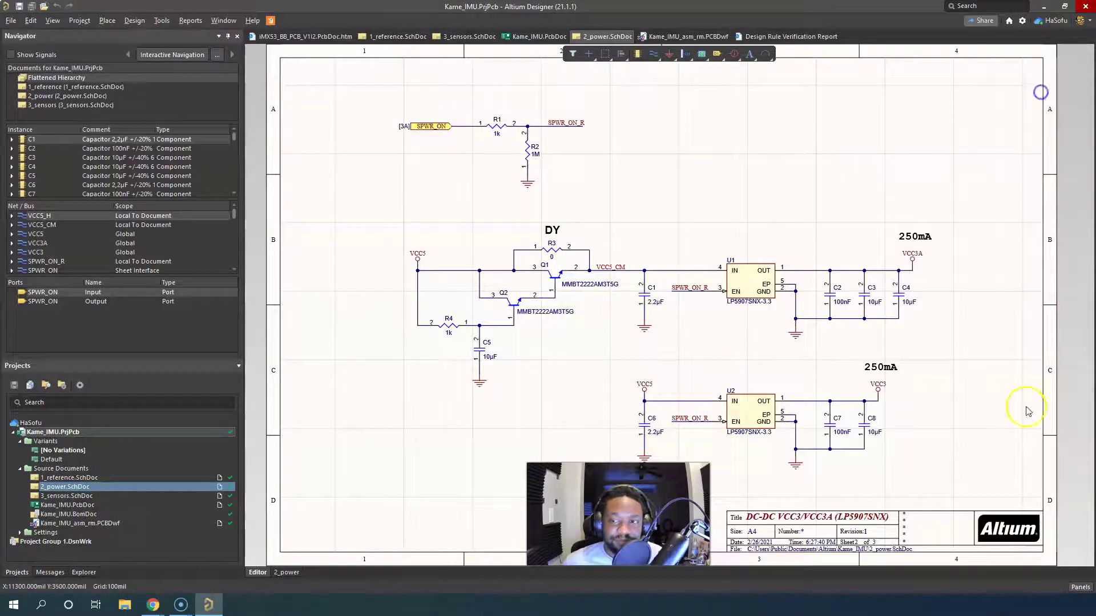
- In Manufacturer Part Search, download a Connectors part but cancel the Save As
click(1081, 587)
click(1056, 484)
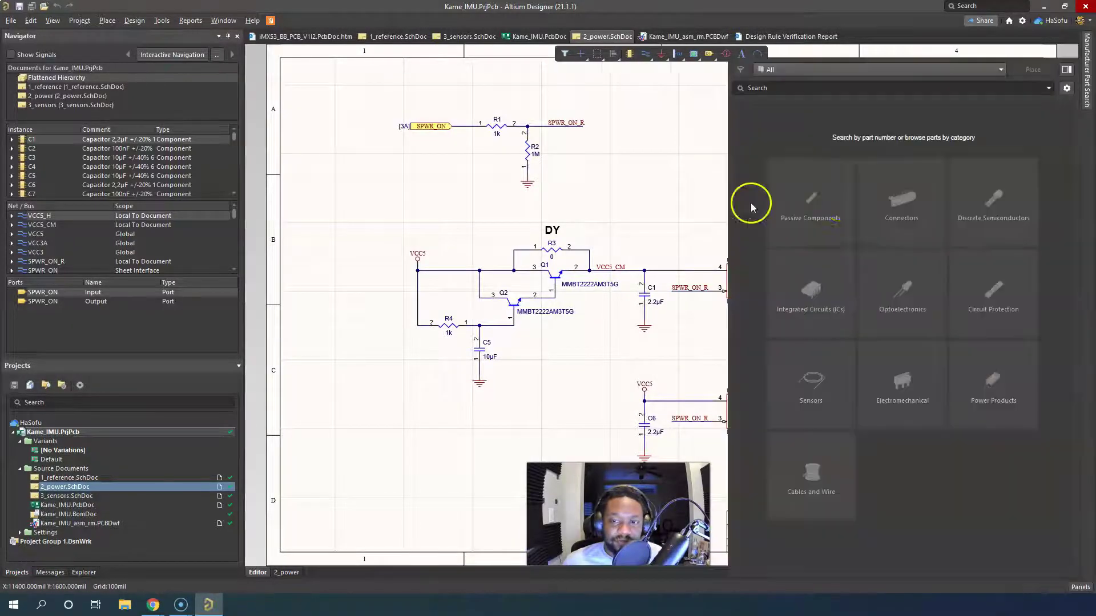
click(894, 190)
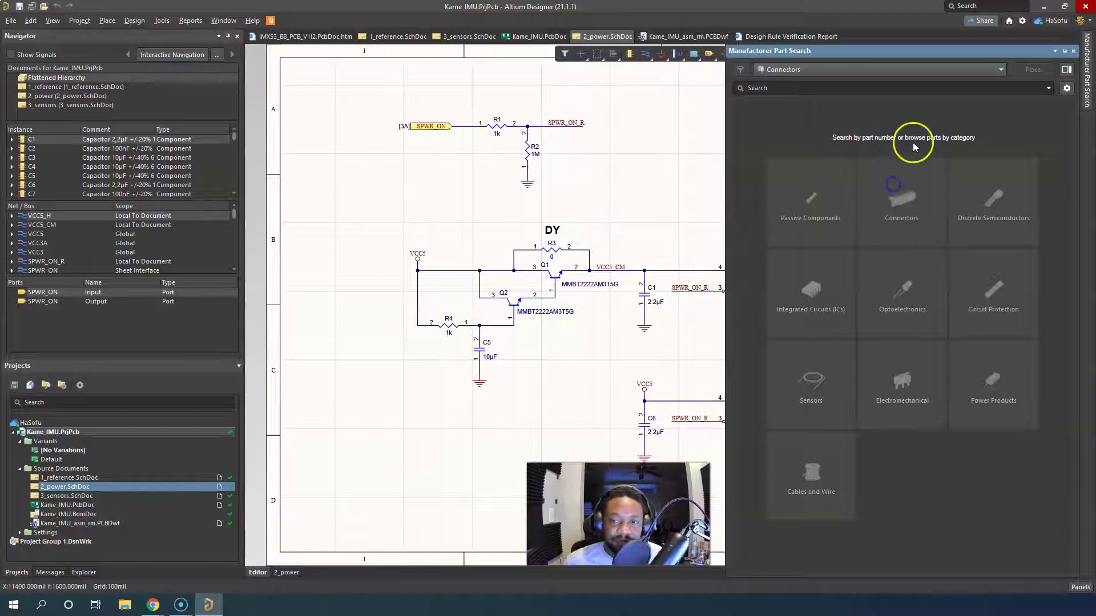
click(873, 137)
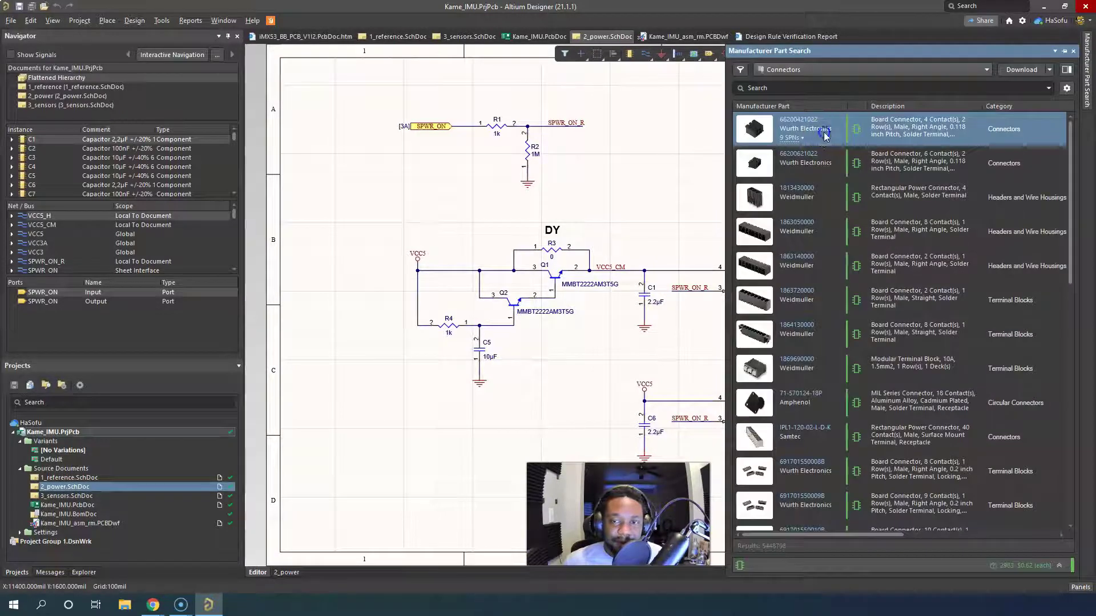
right_click(843, 135)
click(870, 154)
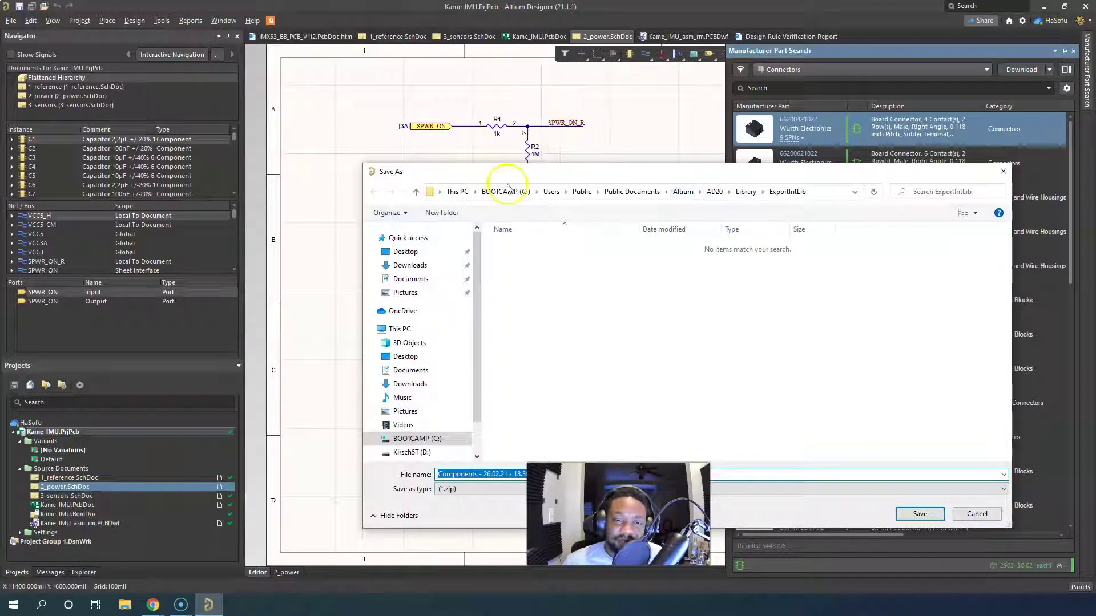
click(977, 514)
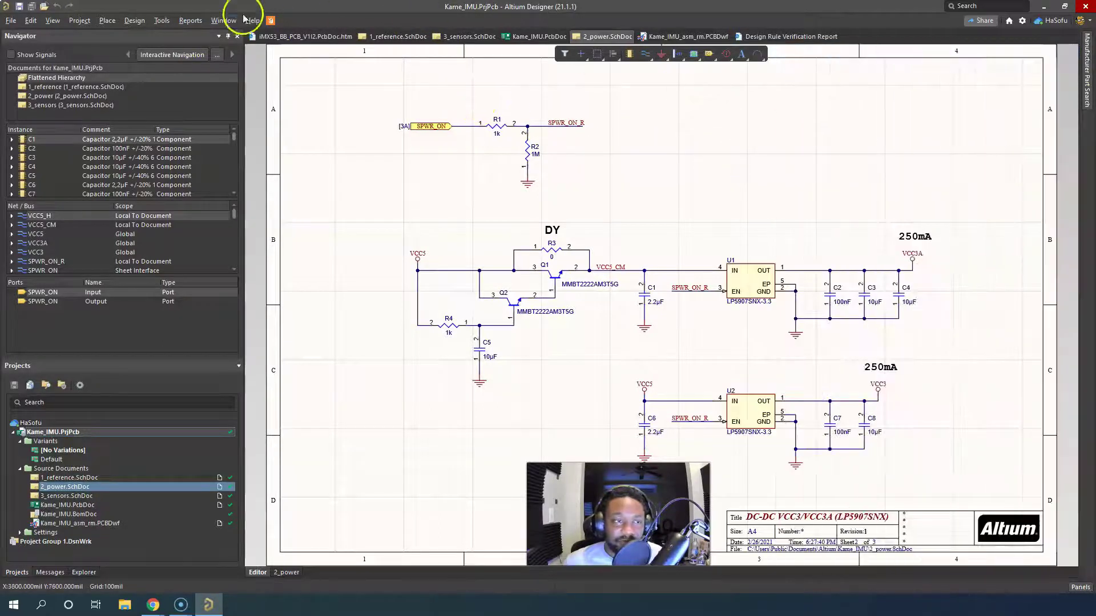
- Show the File Types preferences, briefly checking the Start menu's Cadence PCB 17.4-2019 group
click(1022, 20)
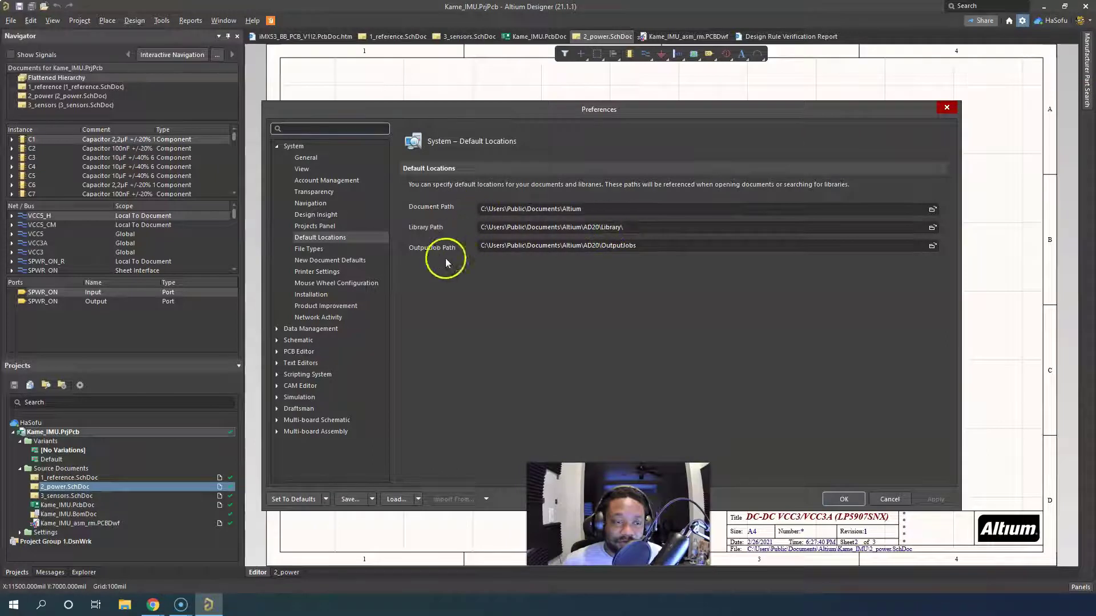
click(308, 248)
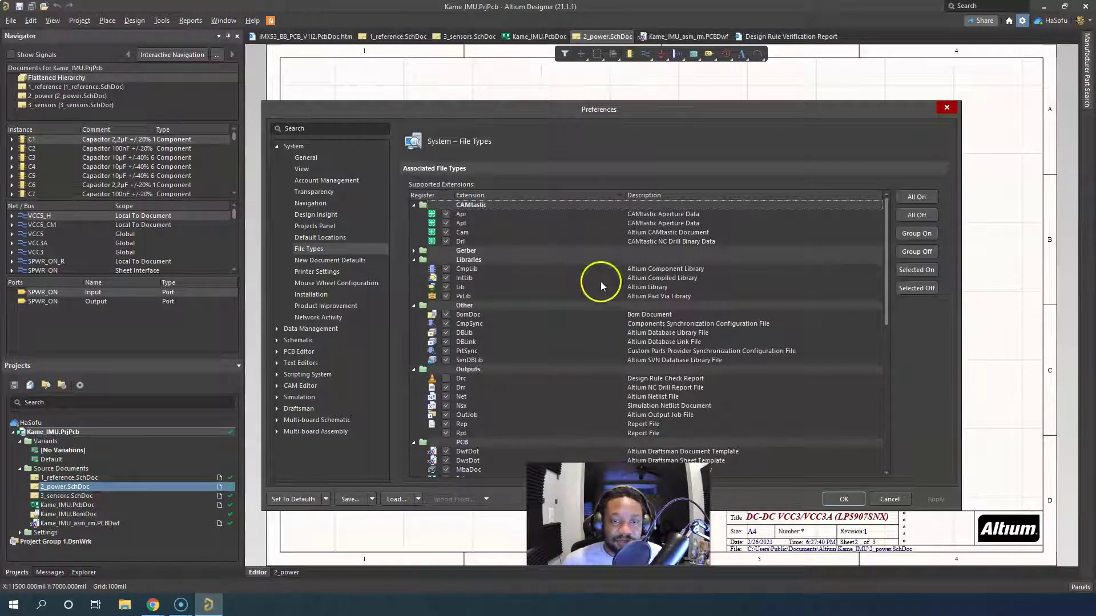
scroll(600, 285, down, 1)
scroll(600, 285, down, 1)
scroll(599, 286, down, 1)
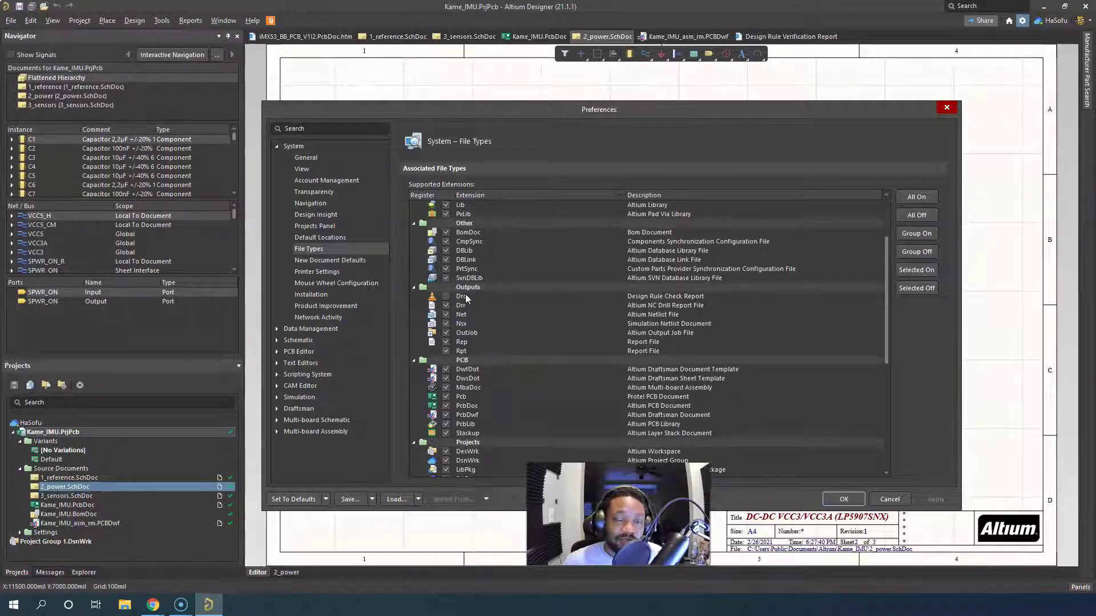
click(14, 604)
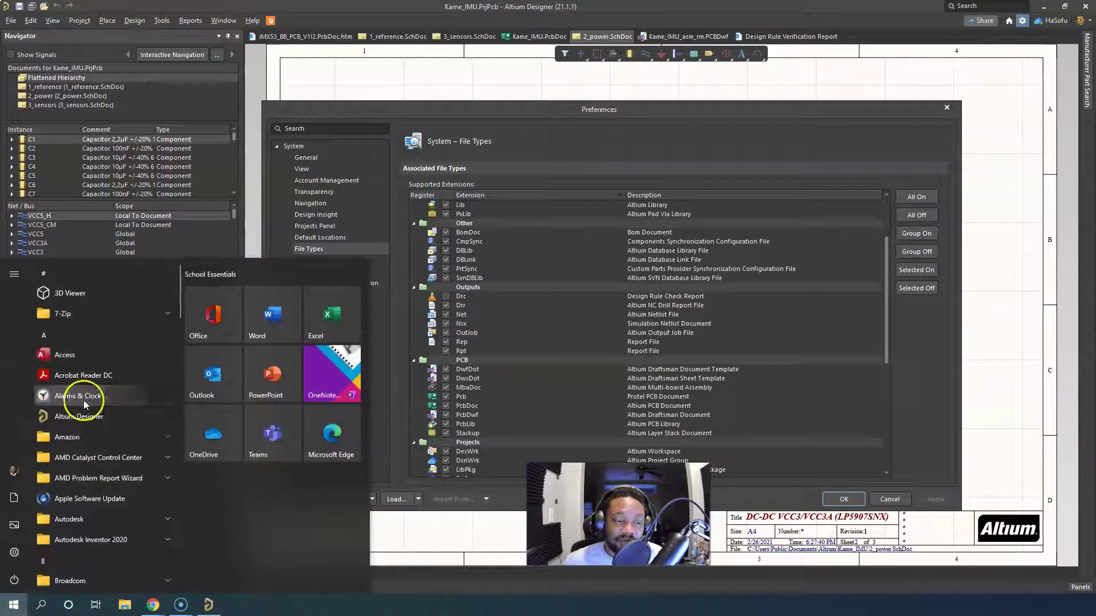
scroll(119, 441, down, 3)
scroll(117, 436, down, 2)
scroll(116, 419, down, 1)
click(129, 411)
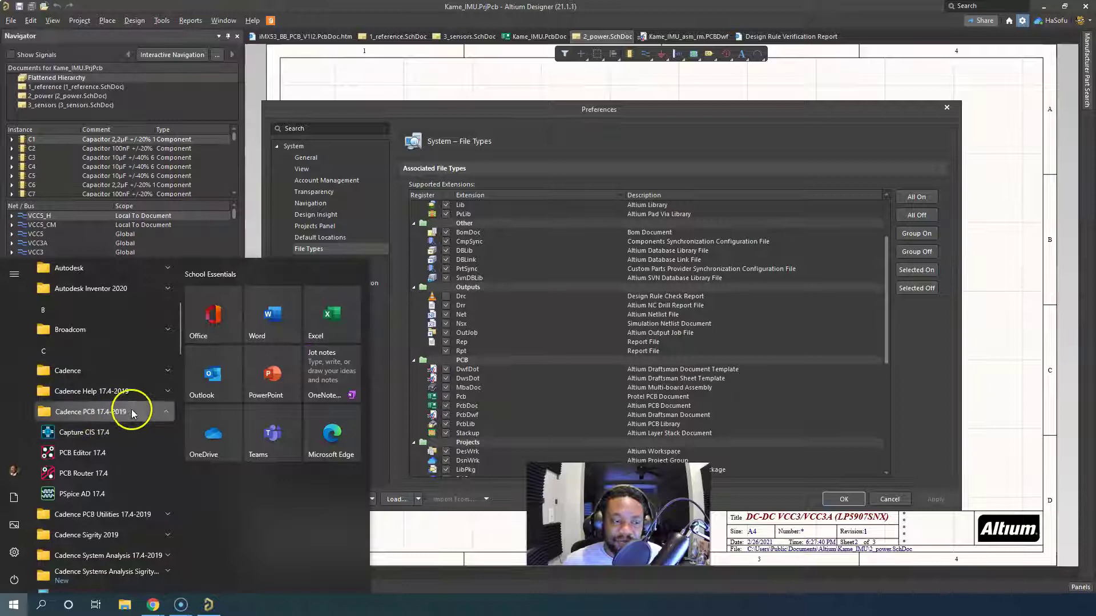
click(750, 99)
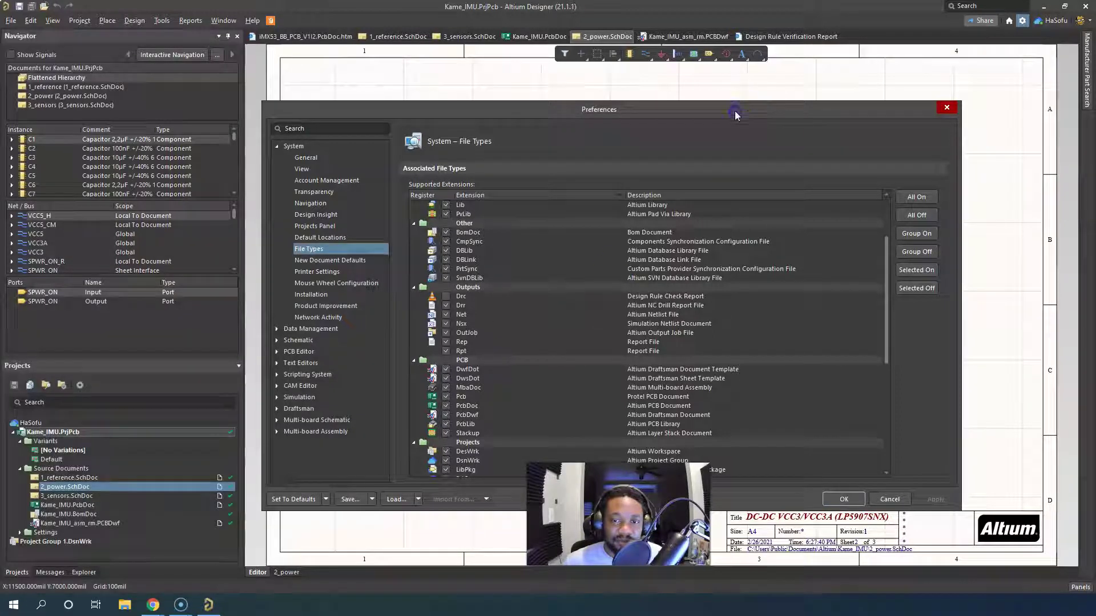
scroll(516, 305, down, 2)
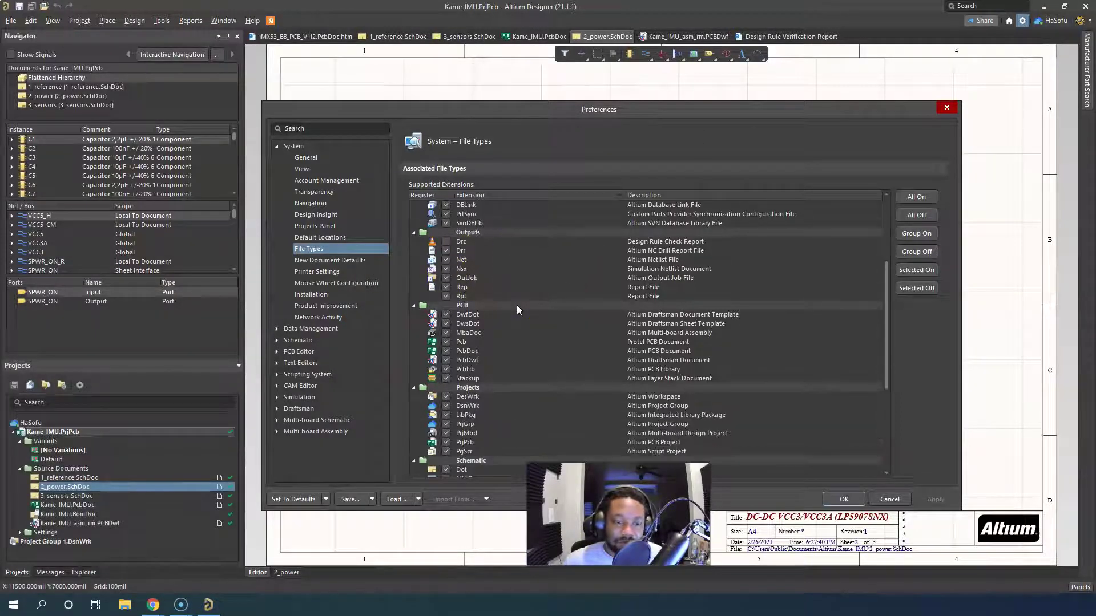
scroll(517, 305, down, 1)
scroll(516, 305, down, 2)
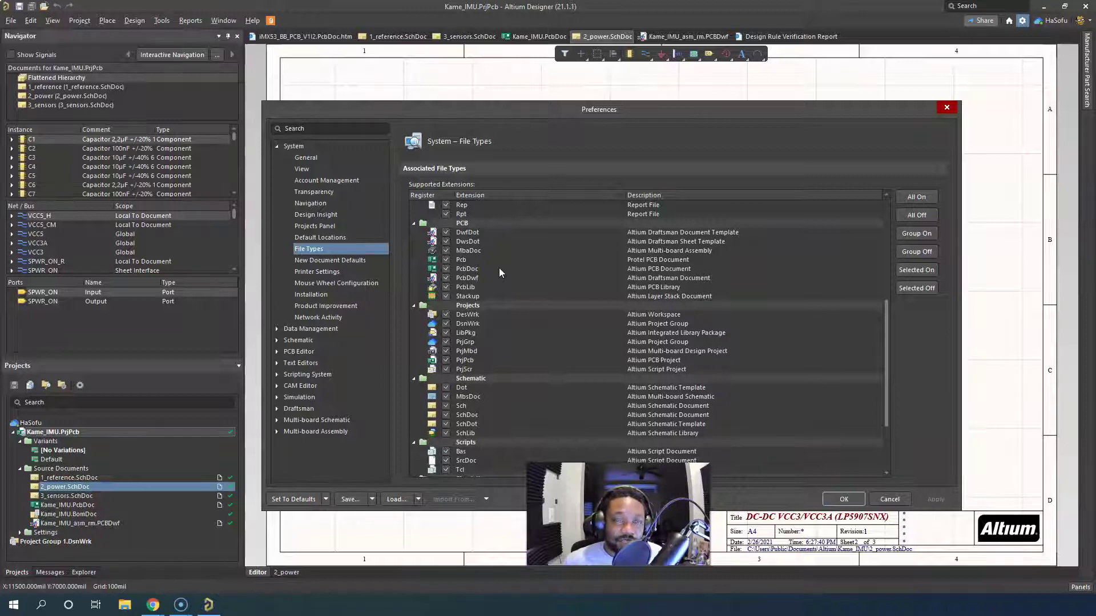
- Click in the File Types supported extensions list
click(521, 267)
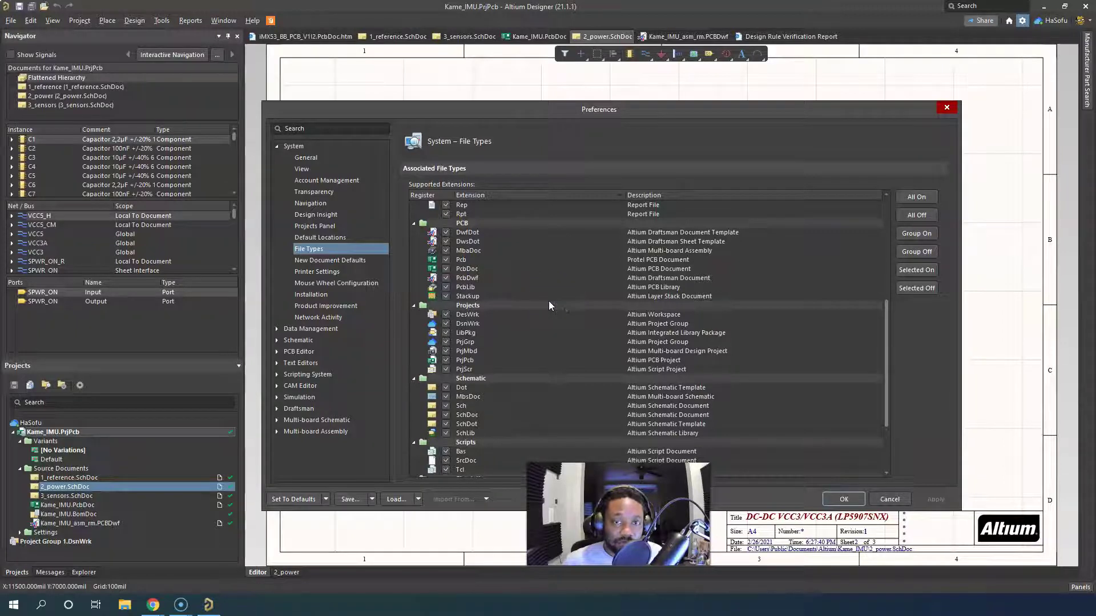
scroll(549, 300, down, 3)
scroll(550, 302, down, 2)
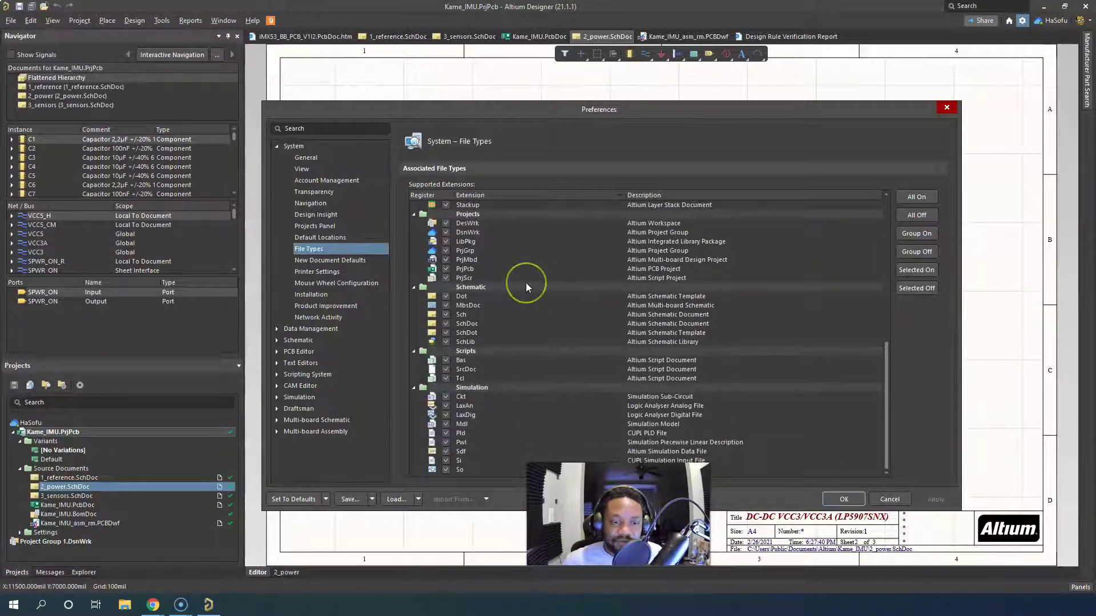
scroll(548, 302, up, 3)
scroll(548, 302, up, 4)
scroll(548, 302, up, 4)
scroll(548, 298, up, 2)
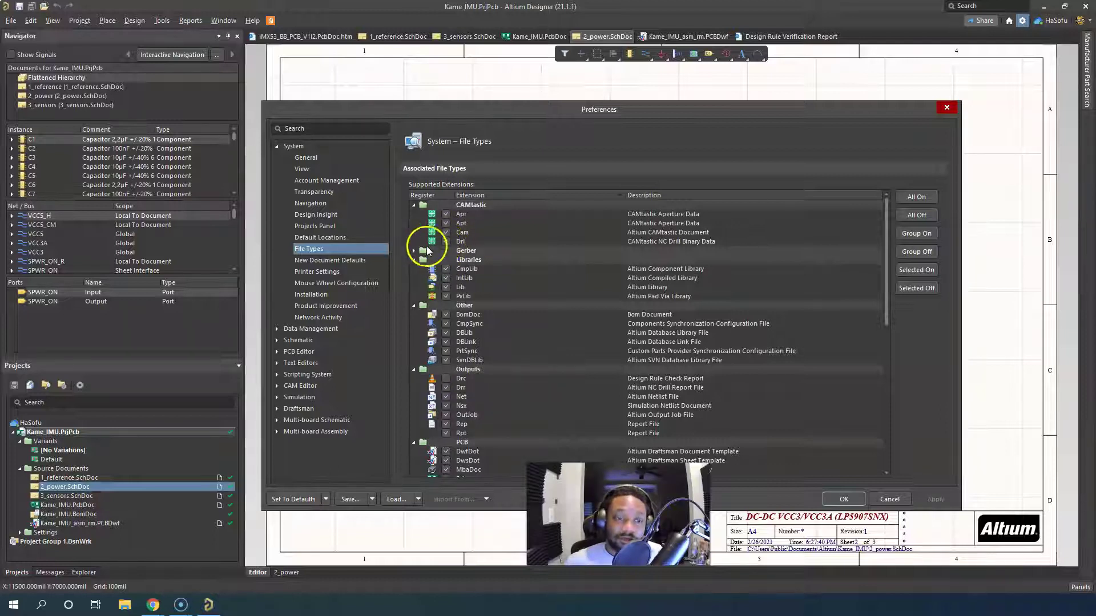
- From New Document Defaults, go to Templates and select the ANSI C, then ANSI B Landscape templates
click(338, 262)
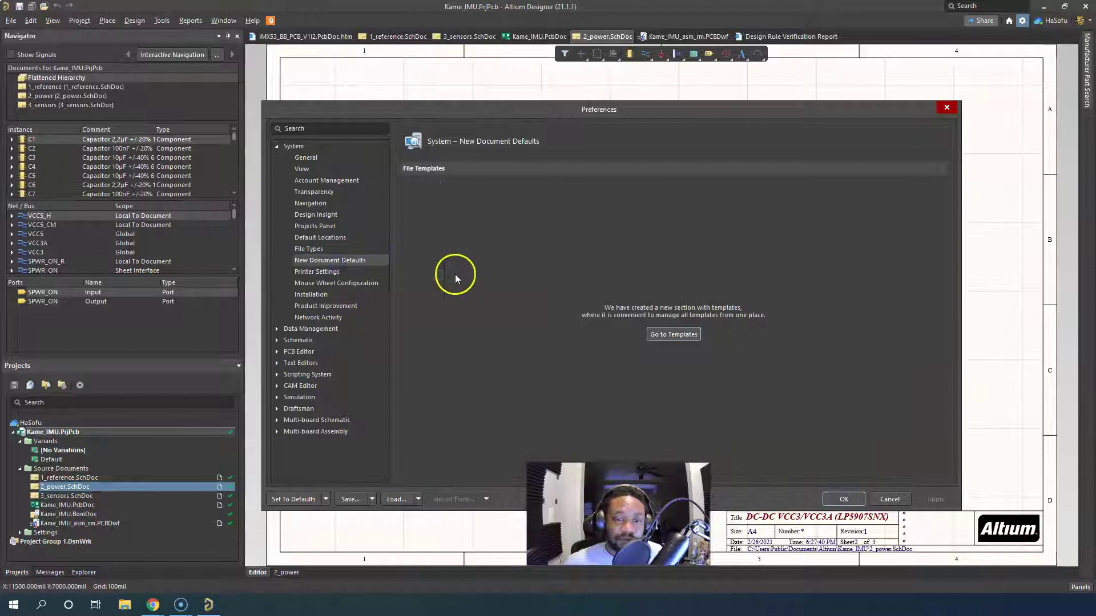
click(679, 336)
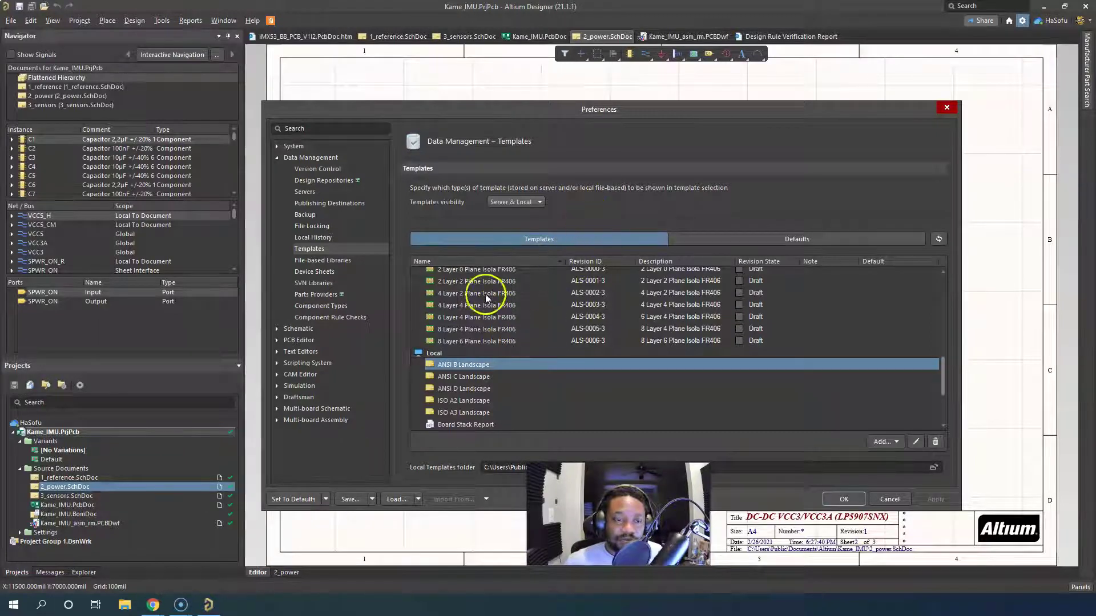
click(502, 374)
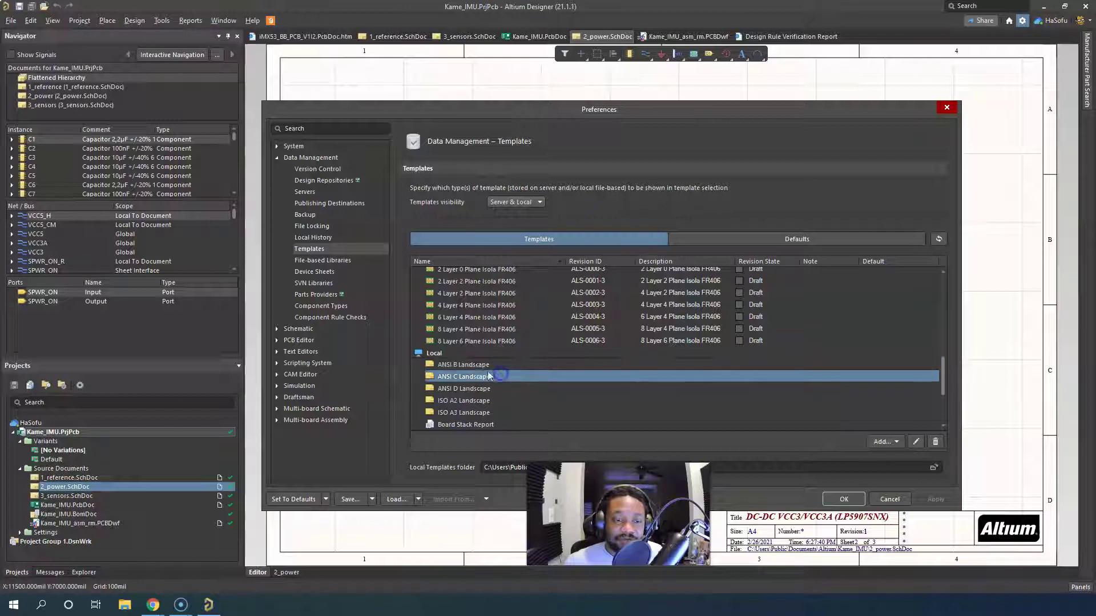
click(483, 362)
scroll(509, 386, down, 3)
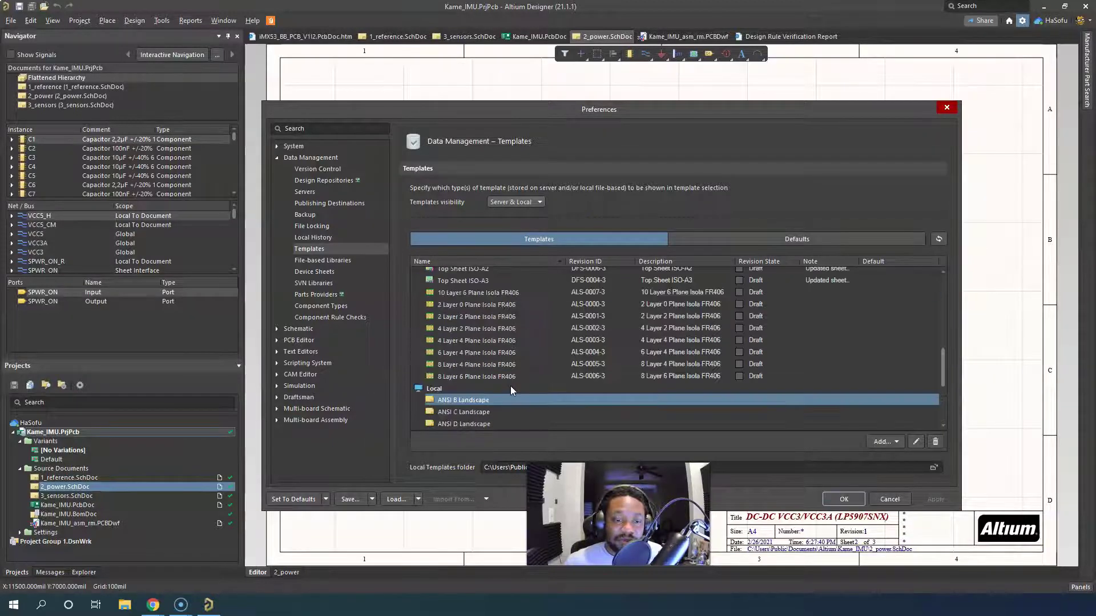
scroll(511, 387, up, 3)
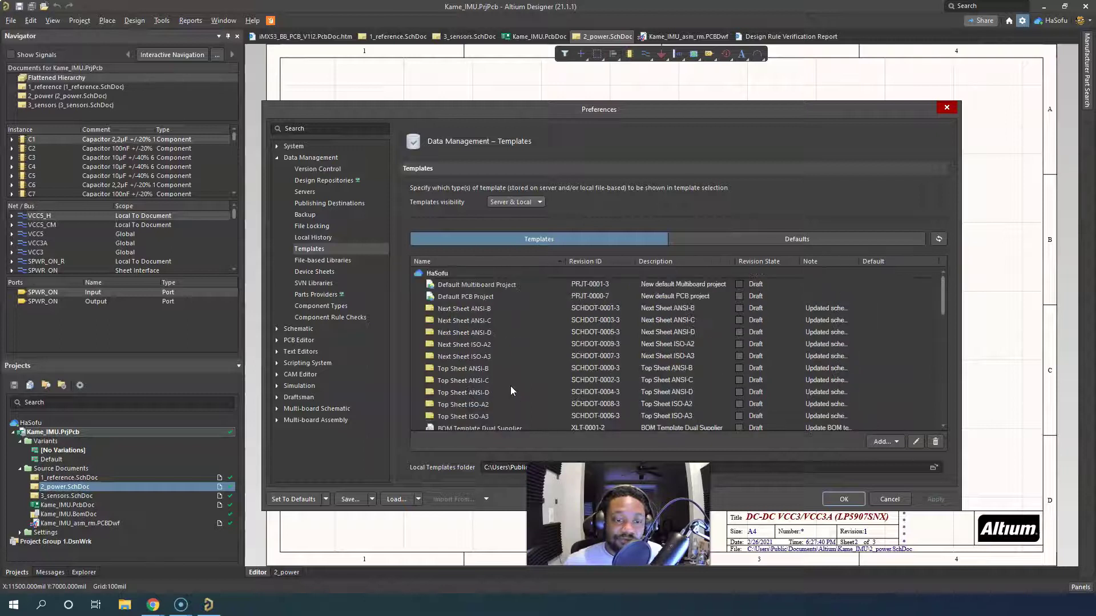
scroll(502, 297, down, 1)
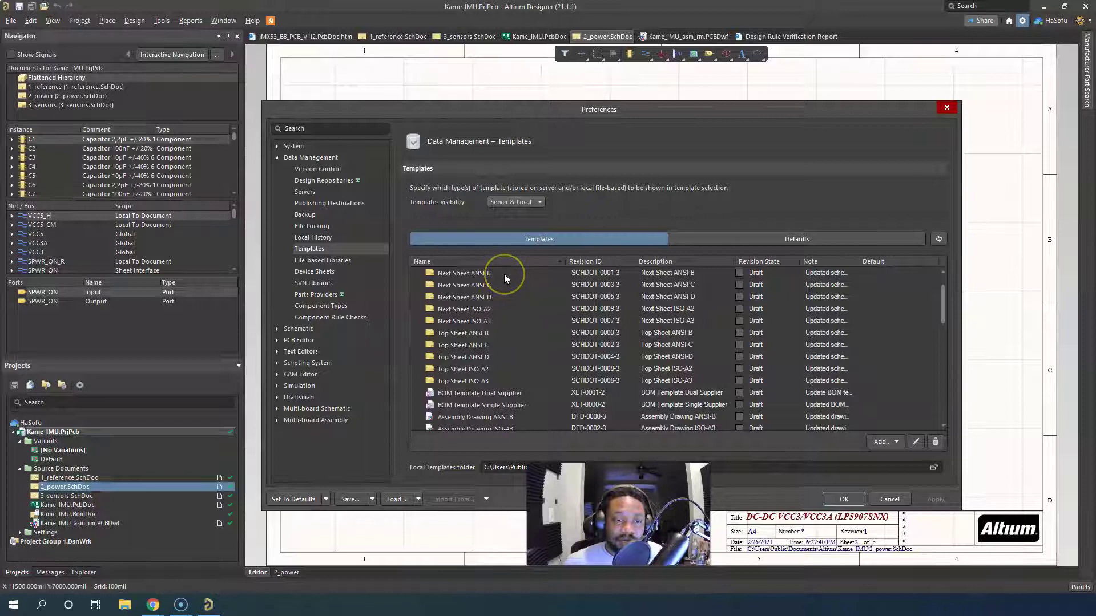
scroll(504, 273, down, 2)
scroll(513, 297, down, 1)
scroll(528, 332, down, 1)
scroll(528, 332, down, 1)
scroll(516, 330, down, 2)
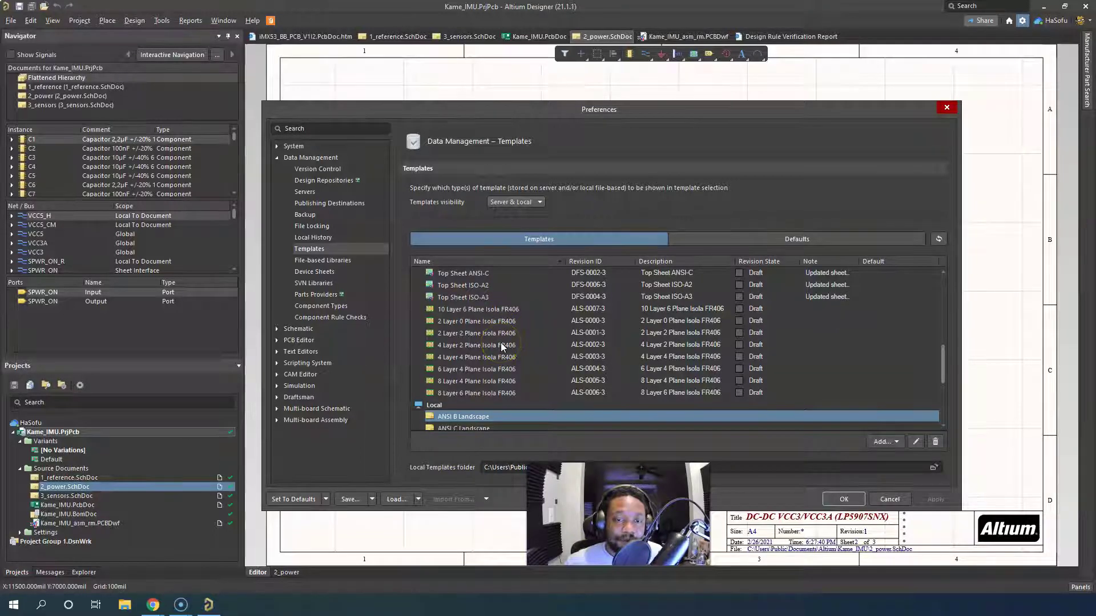
scroll(732, 292, up, 4)
scroll(732, 293, up, 4)
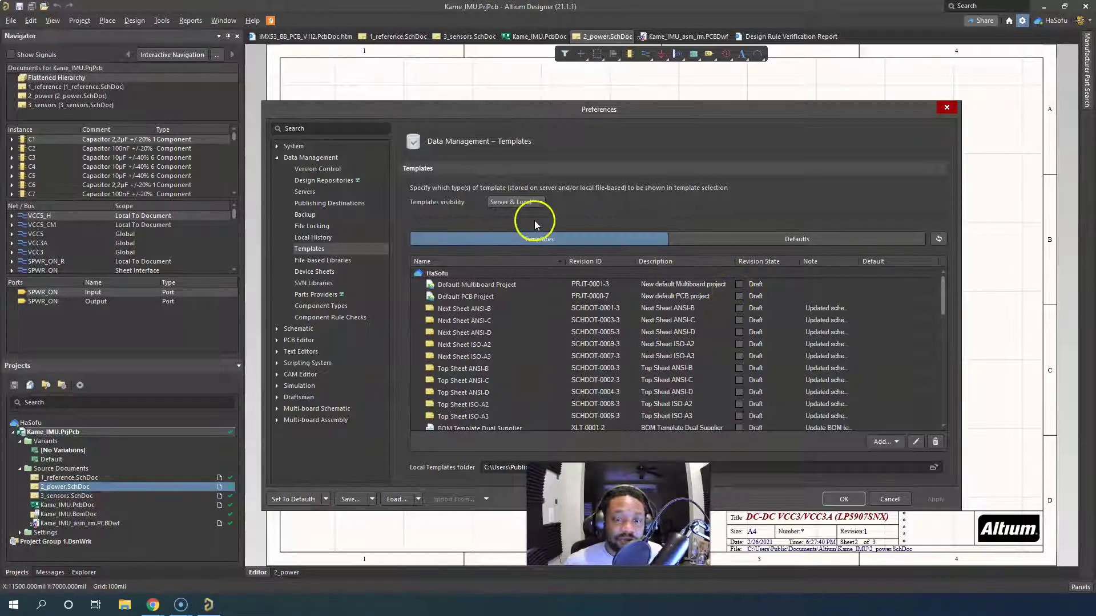
- Toggle between the template lists, then show the Printer Settings page
click(734, 236)
click(634, 239)
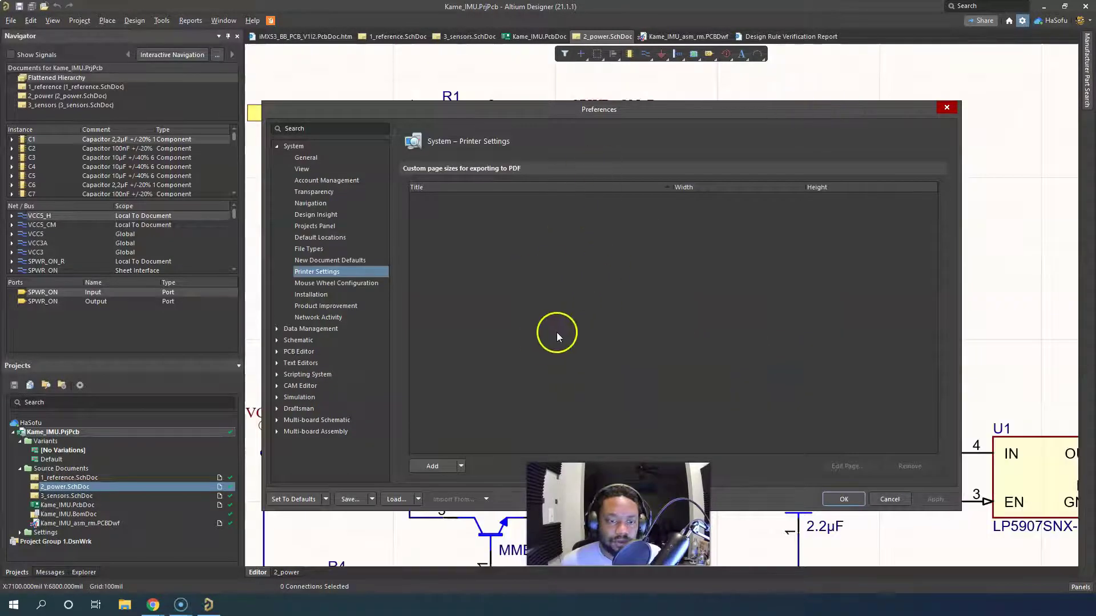
click(342, 260)
click(339, 272)
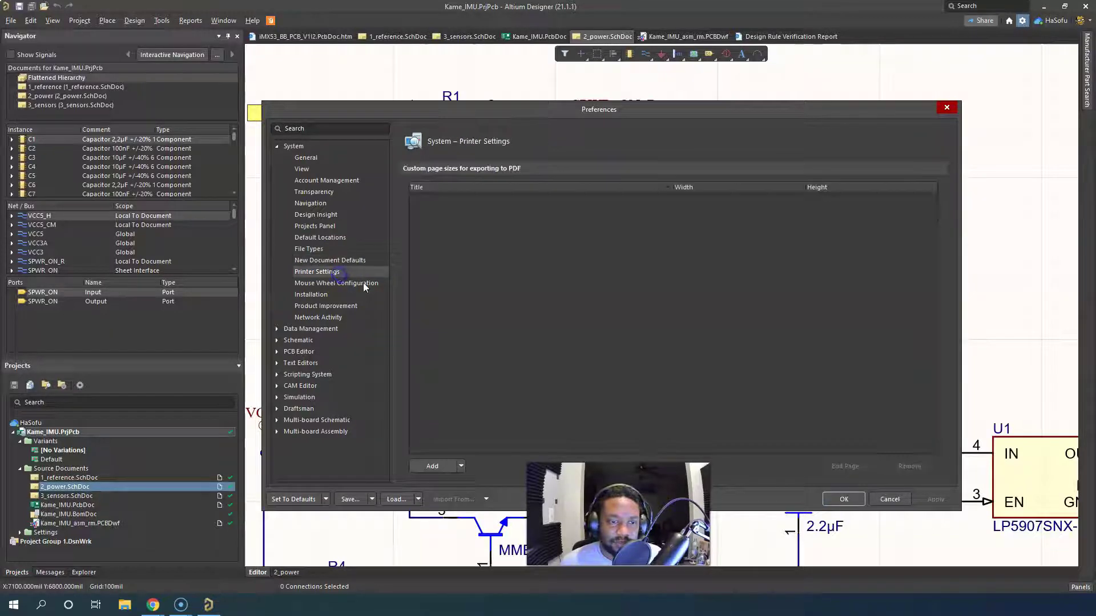
- Open and dismiss the Add page-size list twice without adding a custom size
click(463, 466)
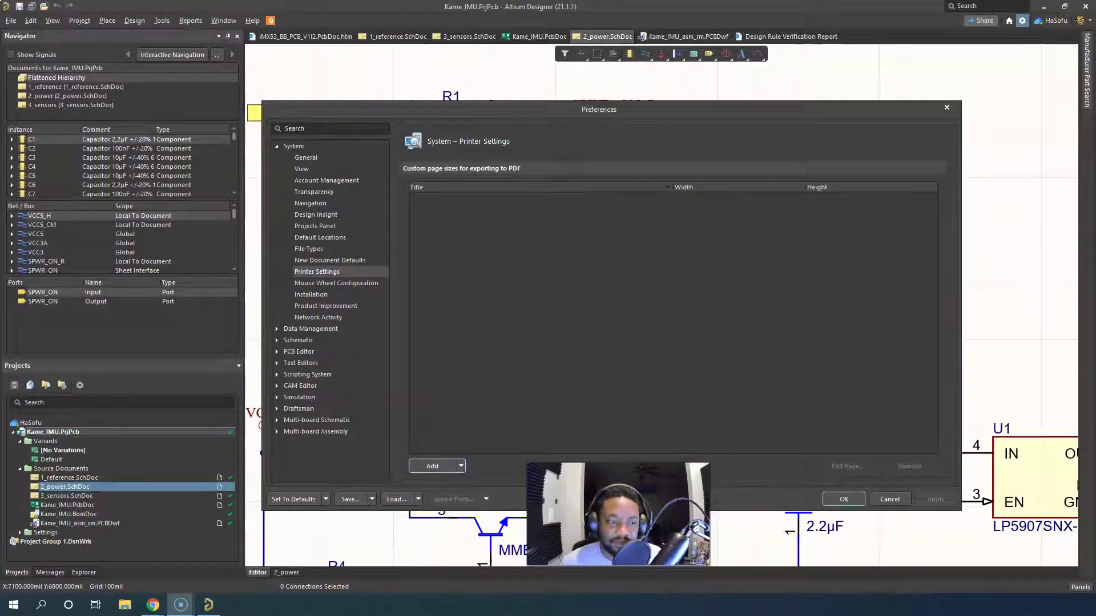
click(460, 467)
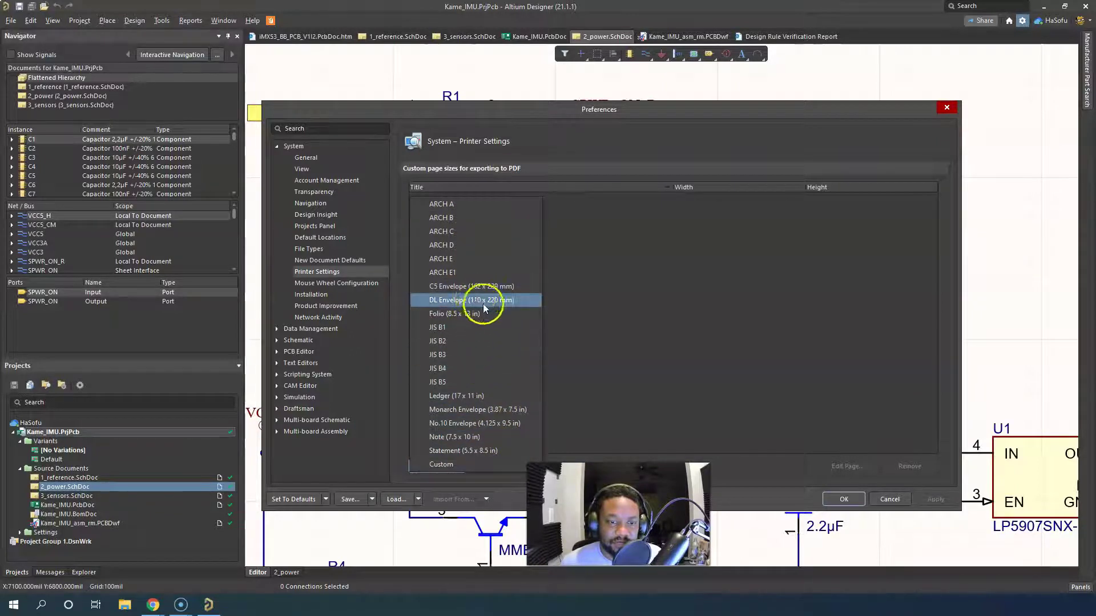
click(614, 320)
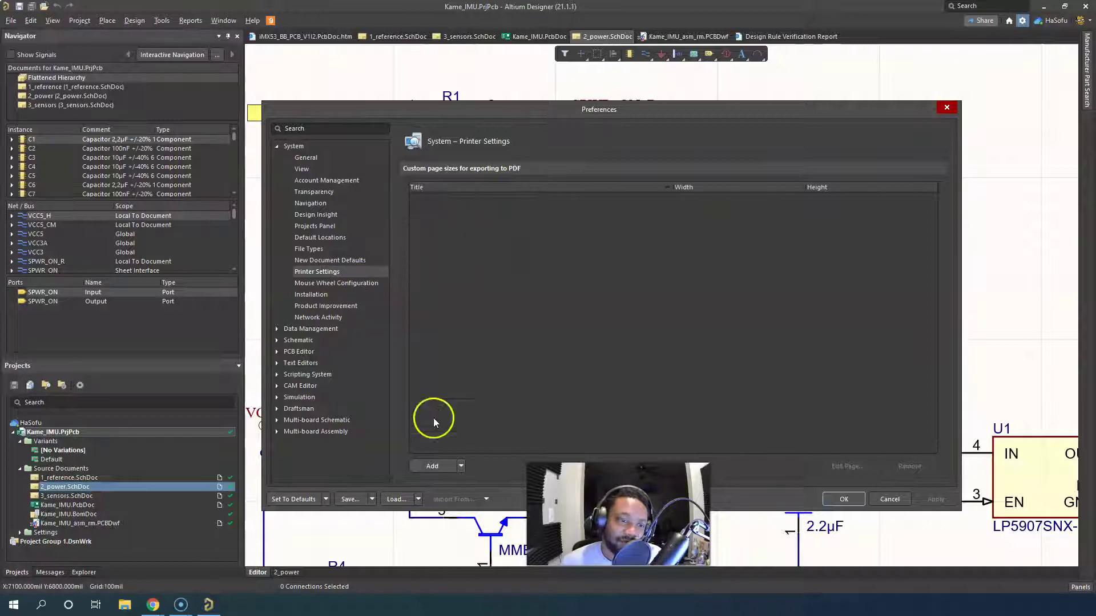
click(460, 469)
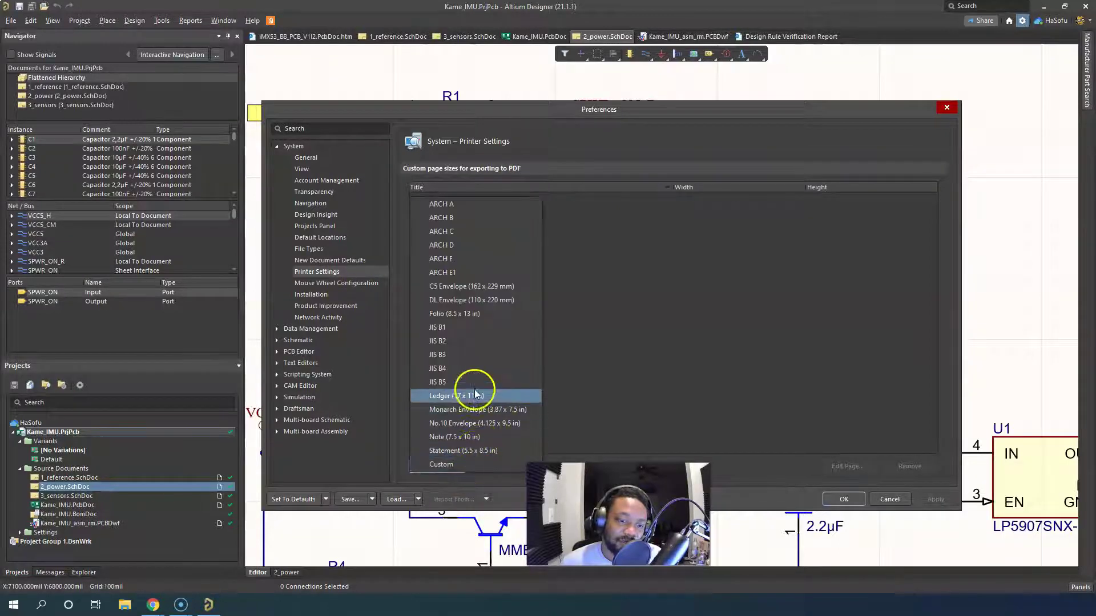
click(607, 325)
- On Mouse Wheel Configuration, uncheck Ctrl for Vertical Scroll and confirm with OK
click(359, 284)
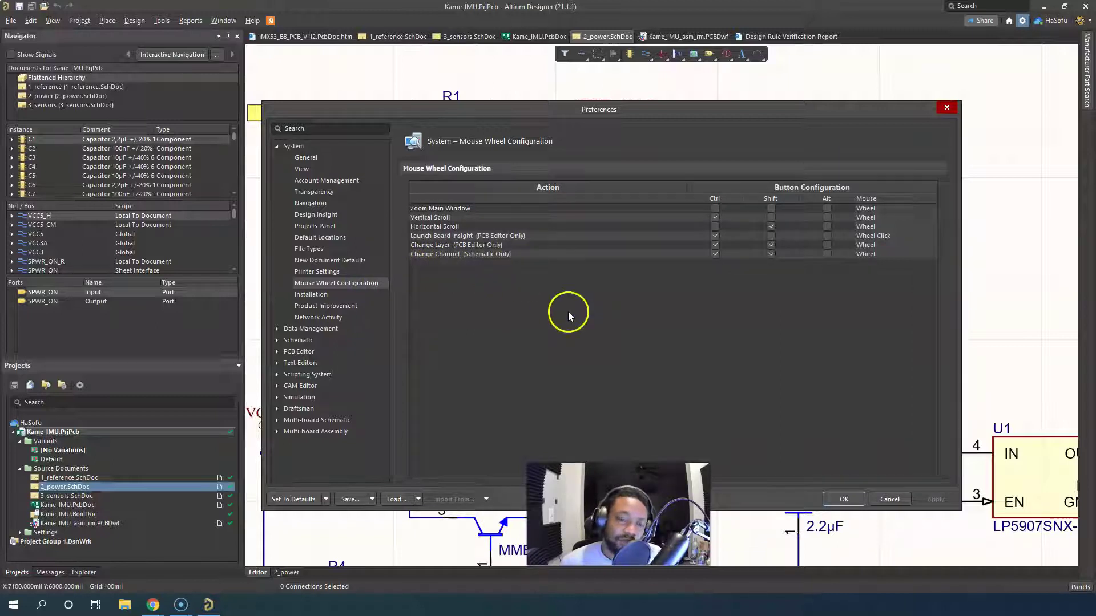
mouse_move(507, 110)
mouse_down()
mouse_move(469, 90)
mouse_move(512, 106)
mouse_up()
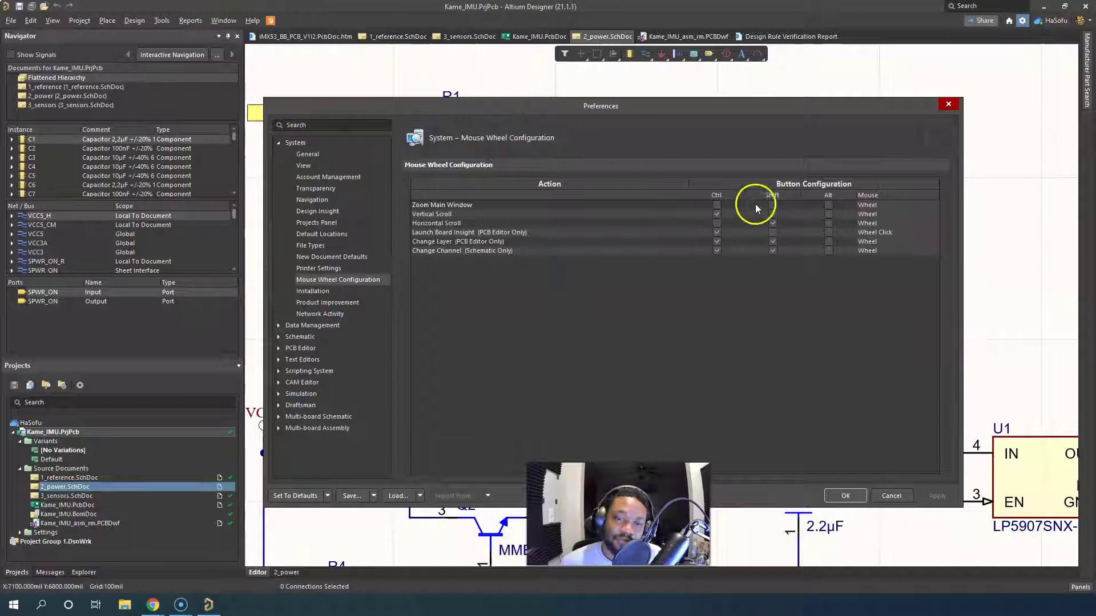
click(716, 215)
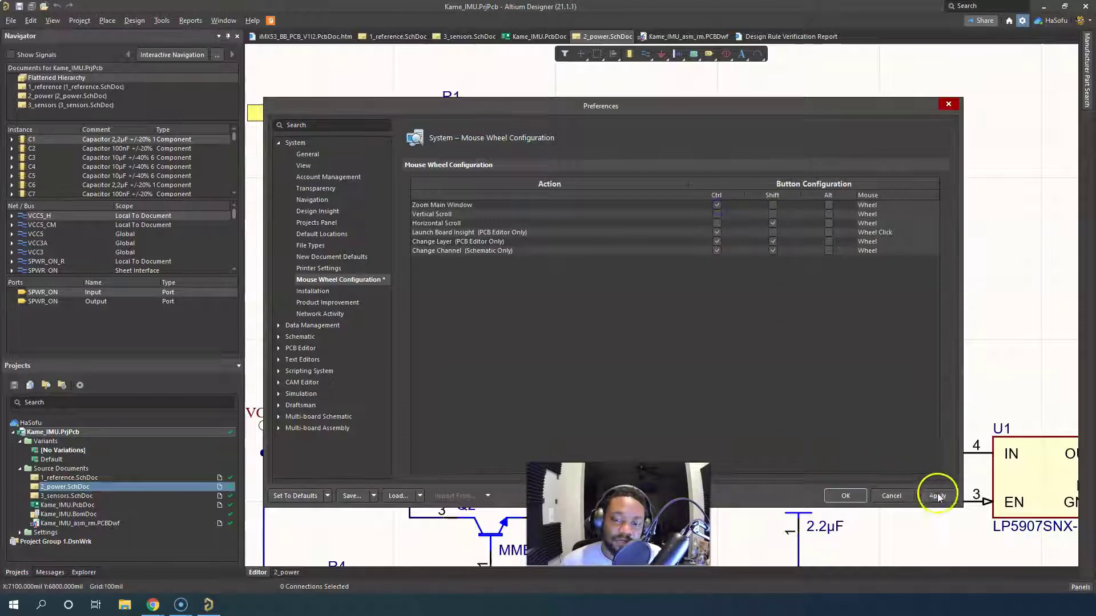
click(848, 496)
scroll(703, 249, up, 1)
scroll(702, 246, down, 3)
scroll(702, 252, down, 2)
scroll(703, 252, down, 3)
scroll(736, 231, down, 1)
ctrl+scroll(787, 200, up, 1)
ctrl+scroll(788, 200, down, 5)
ctrl+scroll(801, 137, up, 2)
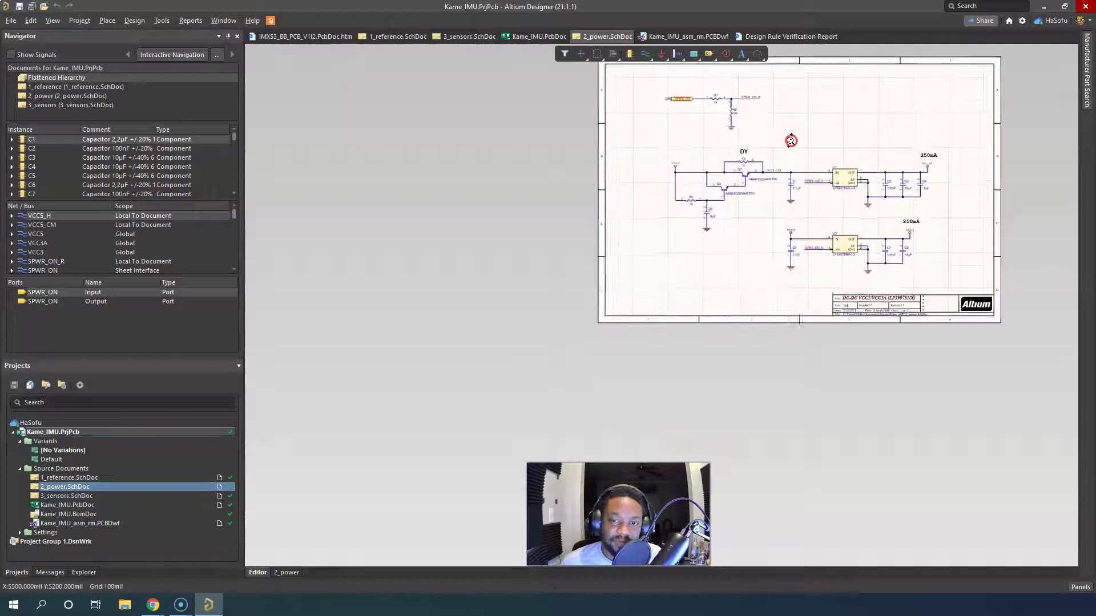
ctrl+scroll(801, 135, up, 3)
- Pan the 2_power schematic toward the top-left and cancel the pending corner selection
right_drag(893, 134, 713, 196)
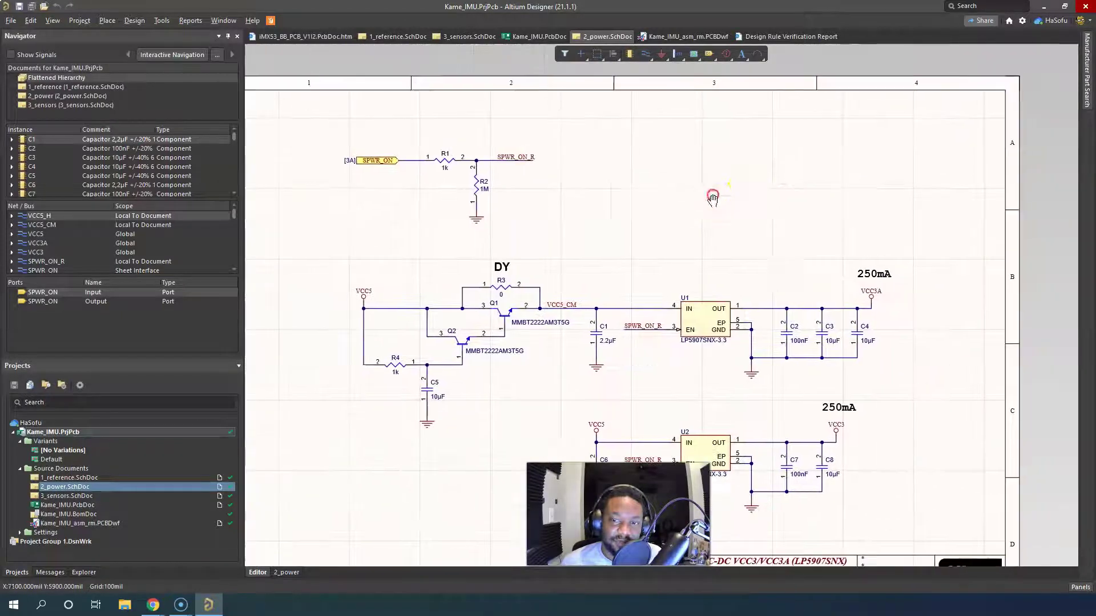
scroll(690, 215, down, 1)
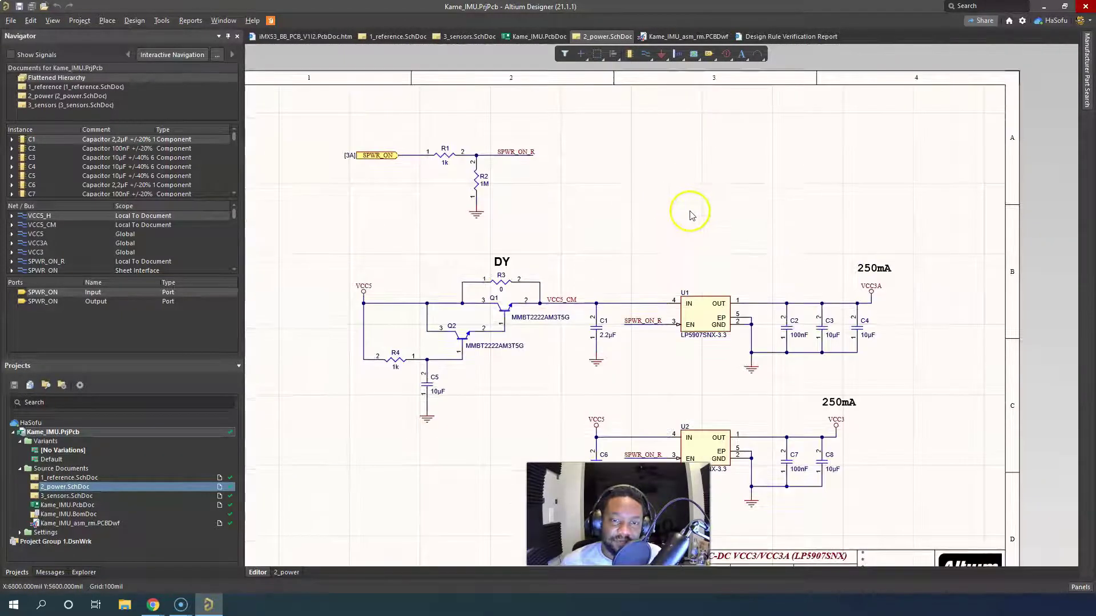
scroll(689, 215, down, 2)
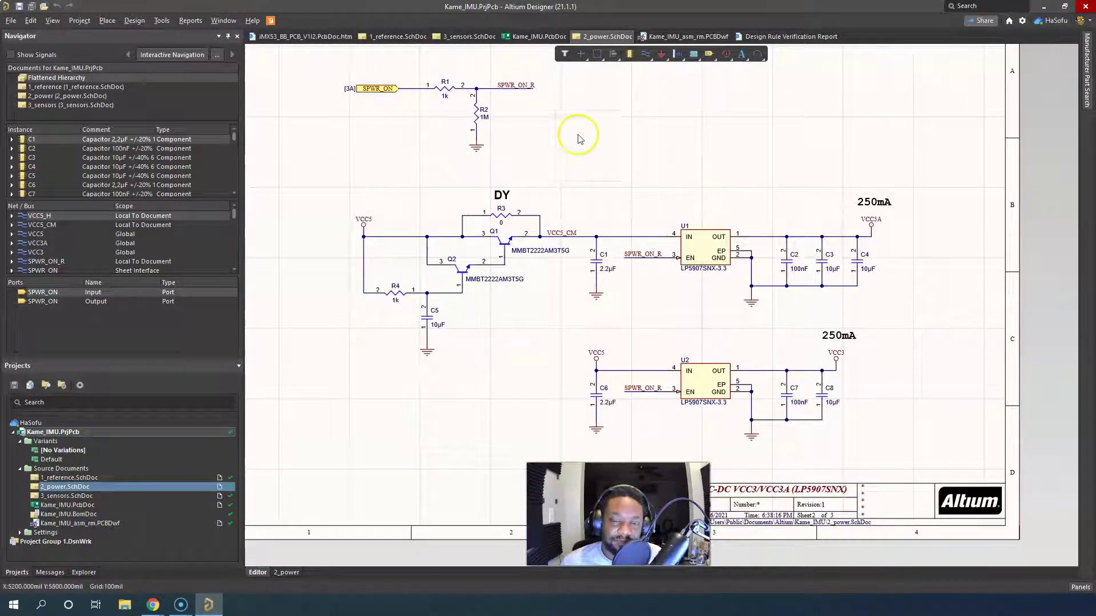
scroll(682, 195, up, 2)
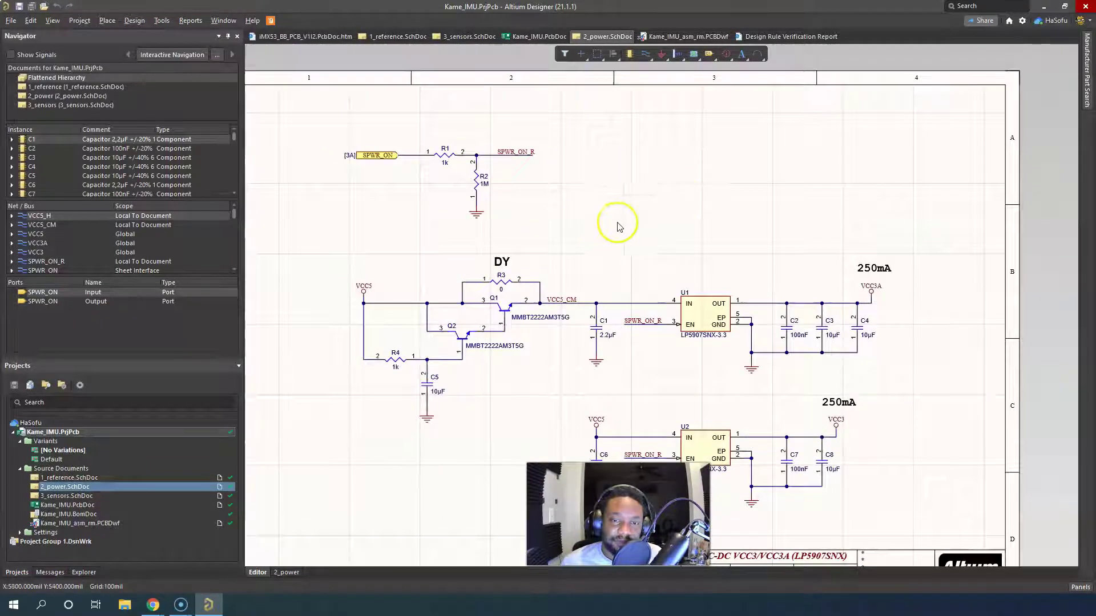
ctrl+scroll(623, 190, up, 1)
ctrl+scroll(624, 190, down, 3)
ctrl+scroll(624, 190, up, 5)
ctrl+scroll(623, 190, down, 7)
ctrl+scroll(623, 190, up, 1)
ctrl+scroll(623, 190, down, 1)
ctrl+scroll(624, 191, down, 1)
ctrl+scroll(624, 191, up, 2)
ctrl+scroll(624, 190, up, 3)
ctrl+scroll(623, 190, up, 1)
ctrl+scroll(624, 191, down, 3)
ctrl+scroll(623, 191, up, 2)
ctrl+scroll(623, 190, up, 3)
ctrl+scroll(623, 190, up, 2)
ctrl+scroll(623, 191, up, 1)
ctrl+scroll(624, 190, down, 3)
ctrl+scroll(623, 191, up, 2)
ctrl+scroll(630, 172, down, 1)
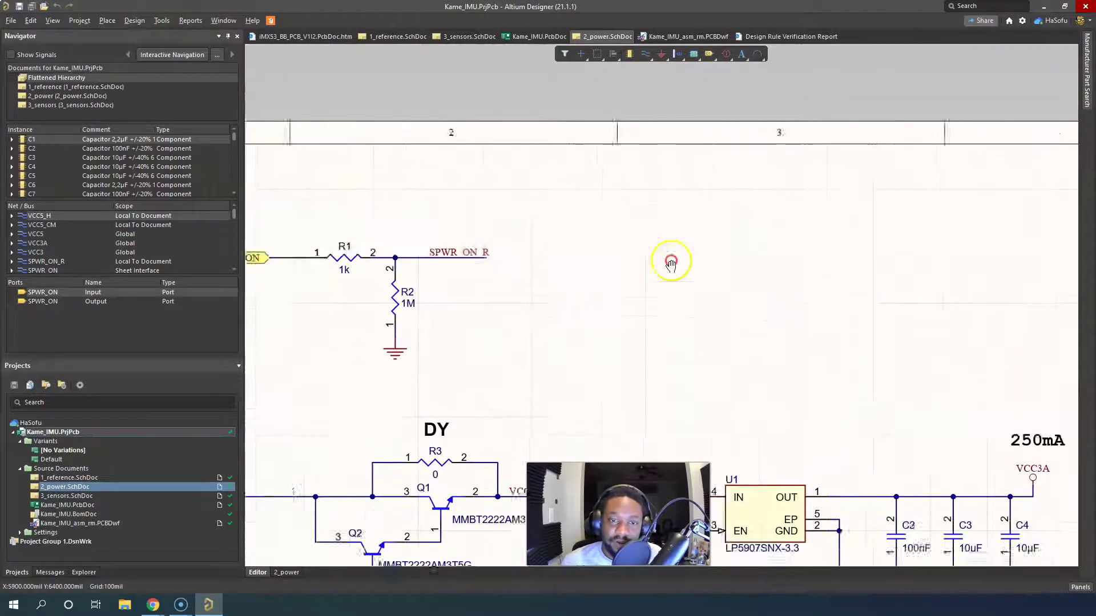
ctrl+scroll(629, 172, up, 1)
mouse_move(630, 171)
right_down()
mouse_move(668, 161)
mouse_move(560, 128)
right_up()
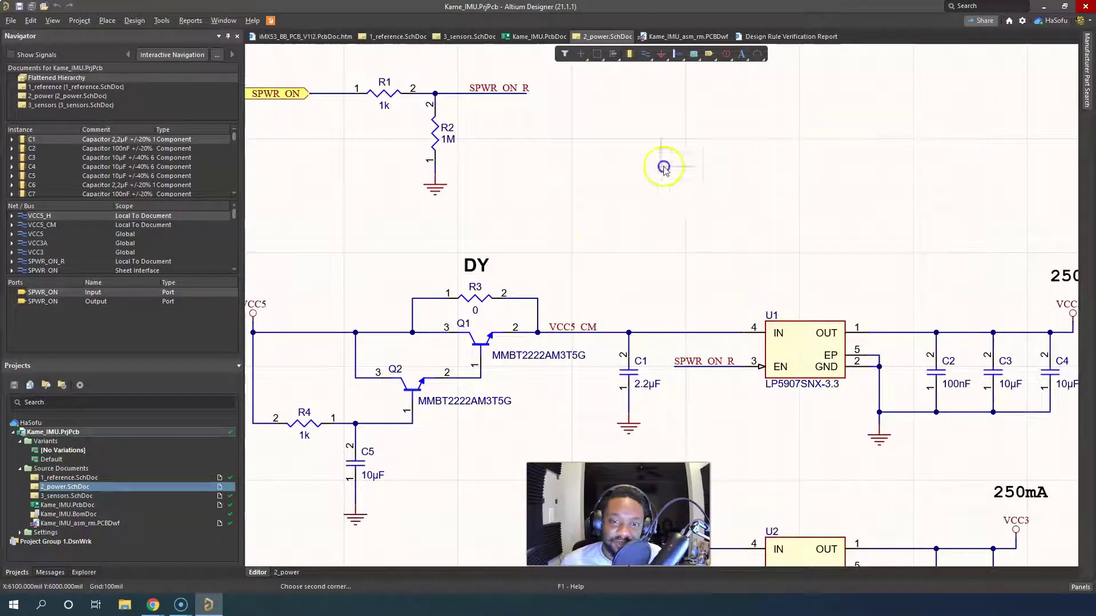
click(711, 189)
- Open Preferences from the gear icon, close it to test the wheel, then reopen it
click(1021, 20)
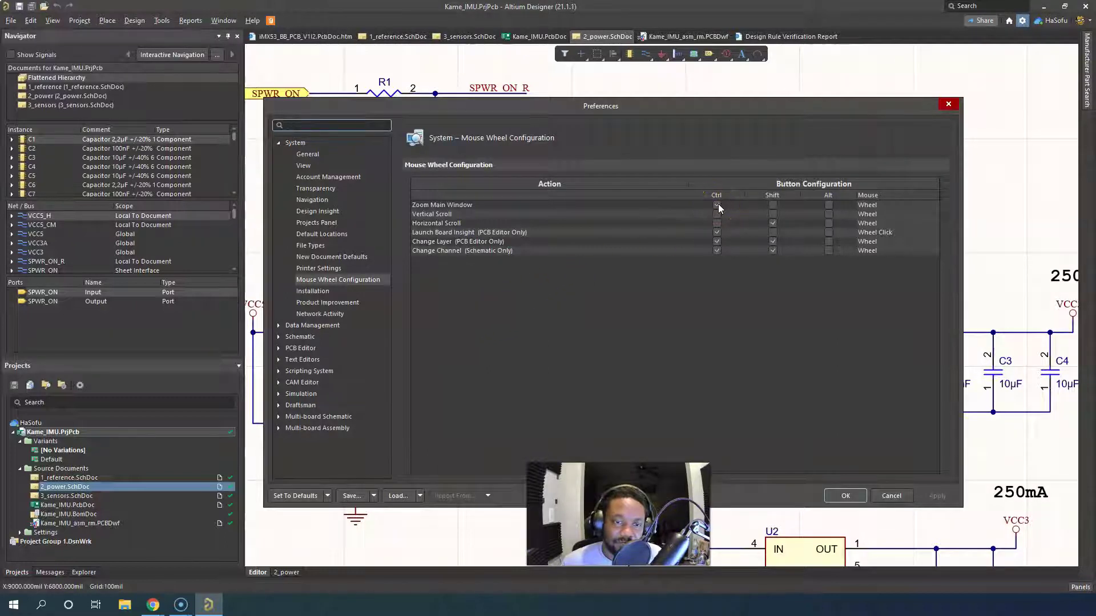
click(845, 496)
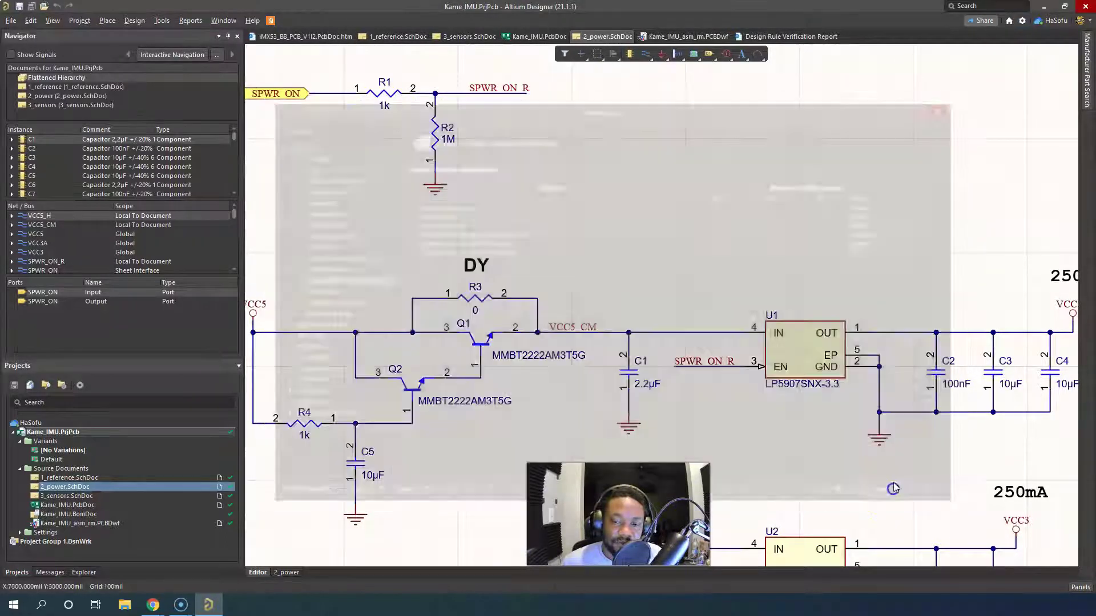
ctrl+scroll(770, 176, up, 2)
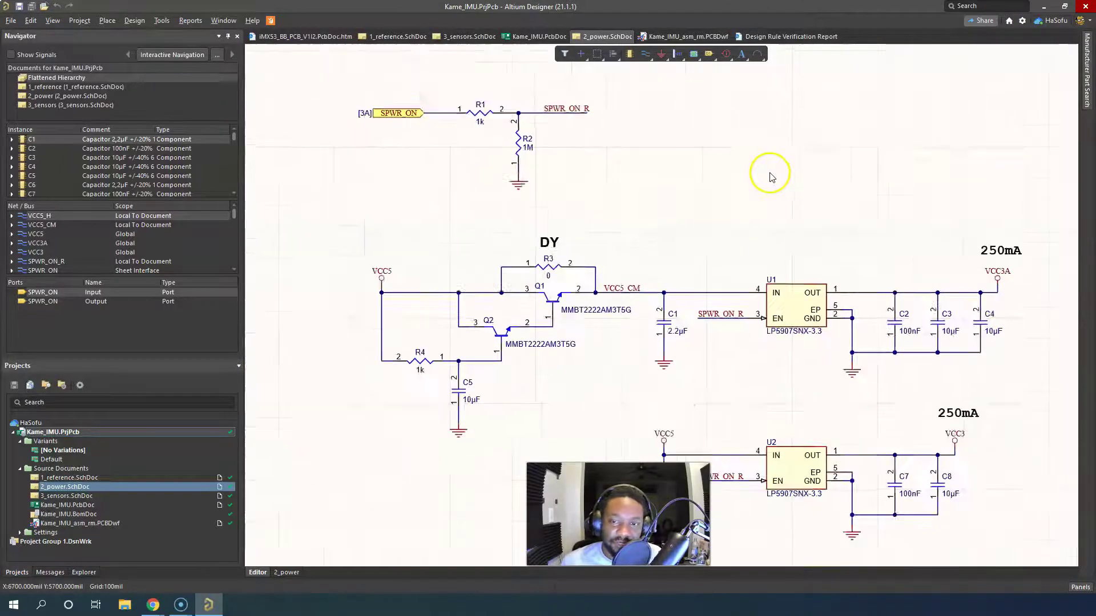
ctrl+scroll(770, 177, down, 3)
ctrl+scroll(769, 178, up, 1)
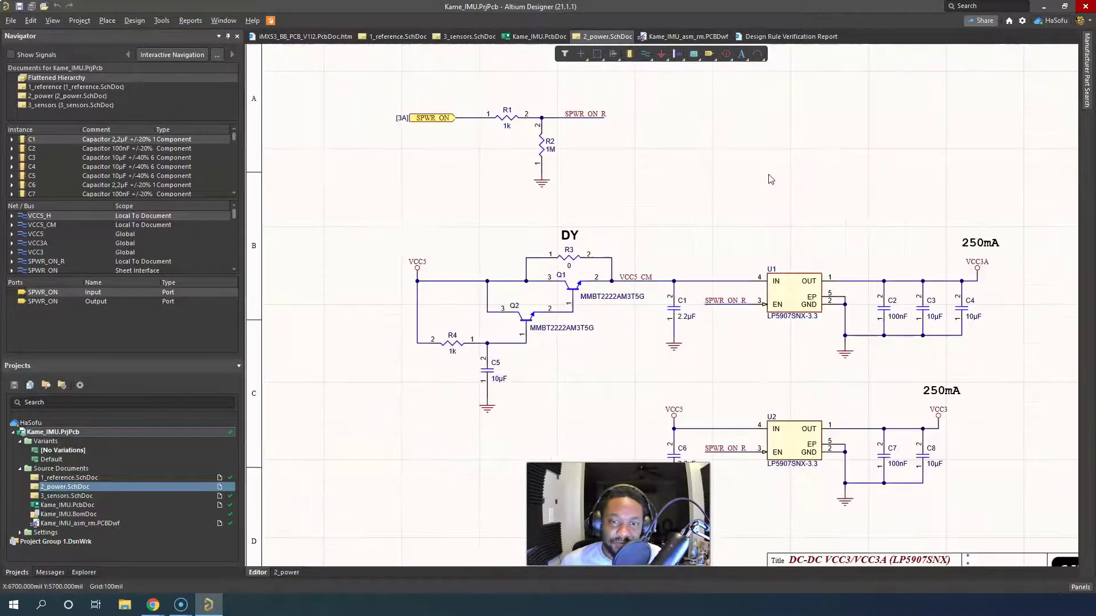
ctrl+scroll(770, 178, up, 1)
click(1021, 21)
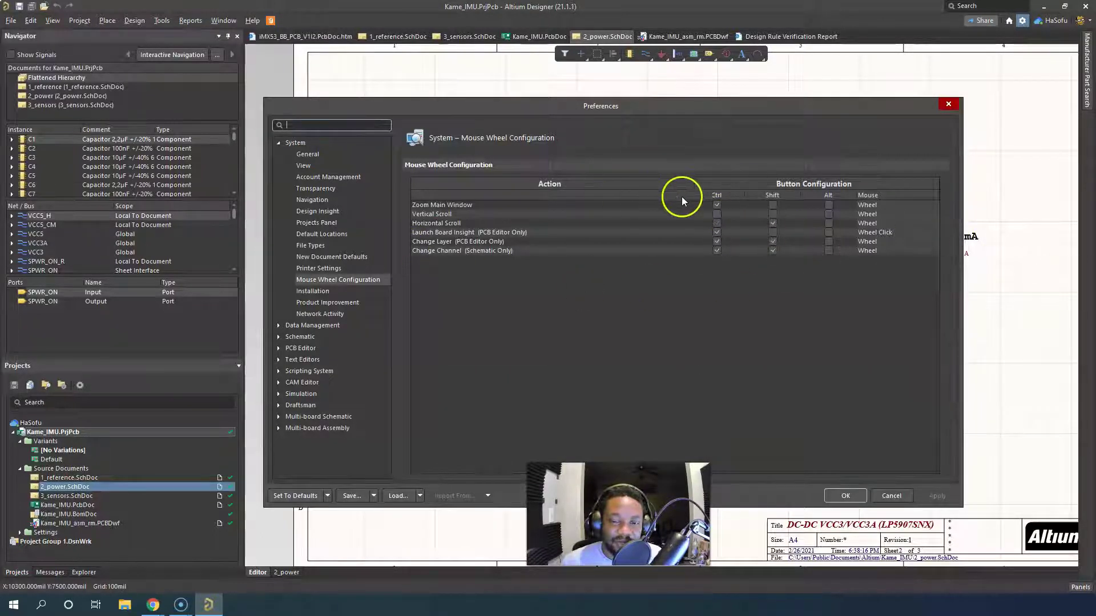
- Make wheel zooming work without Ctrl, apply the change, and close Preferences
click(717, 206)
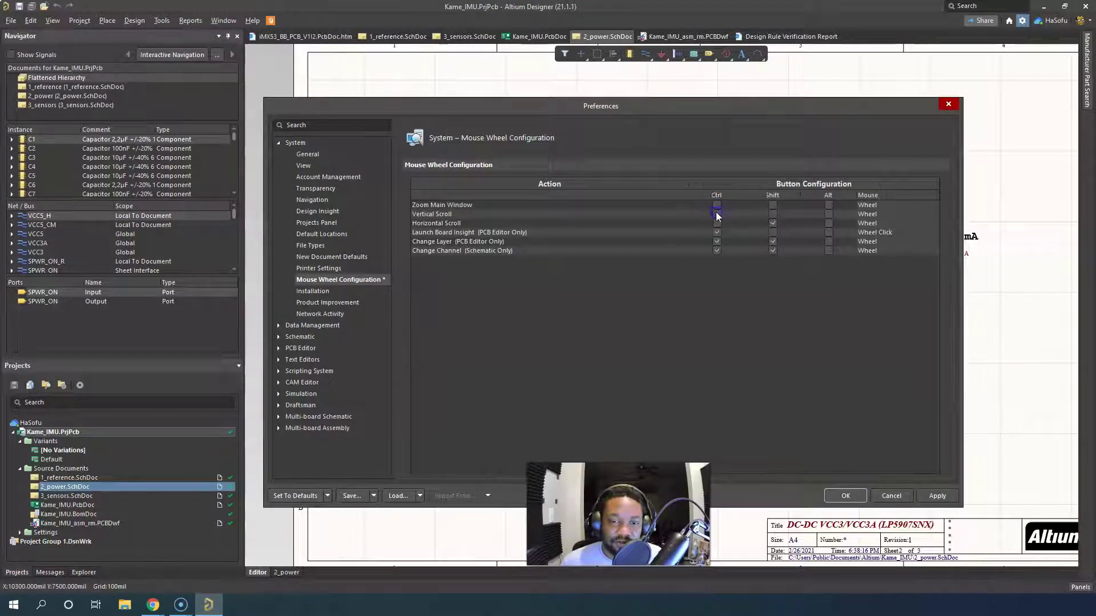
click(934, 493)
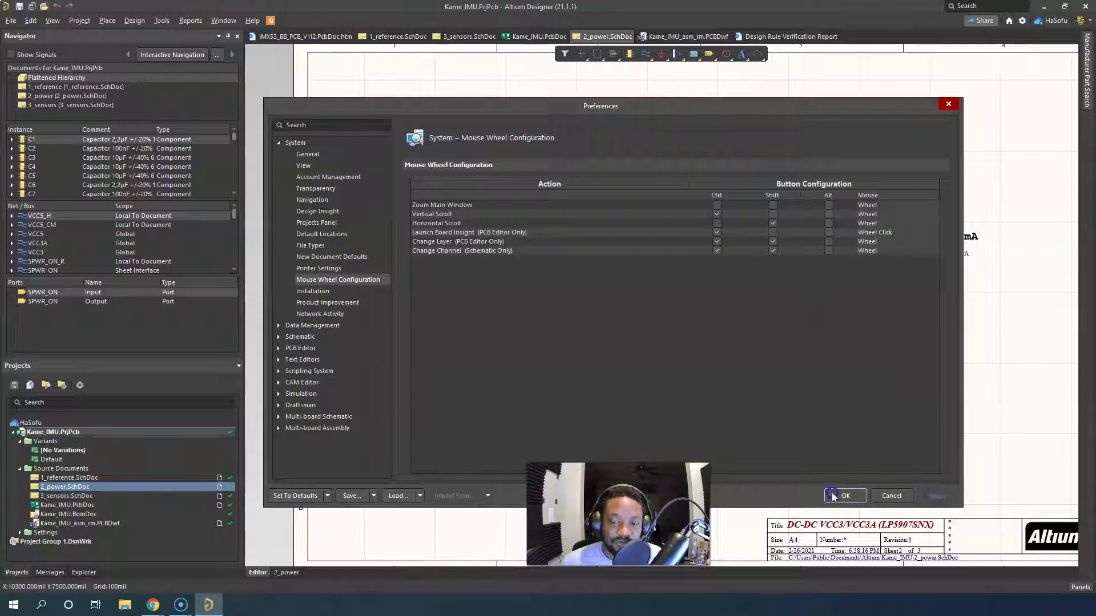
click(834, 495)
scroll(604, 209, down, 3)
scroll(605, 208, up, 1)
scroll(605, 206, up, 2)
scroll(605, 206, down, 2)
scroll(754, 166, up, 1)
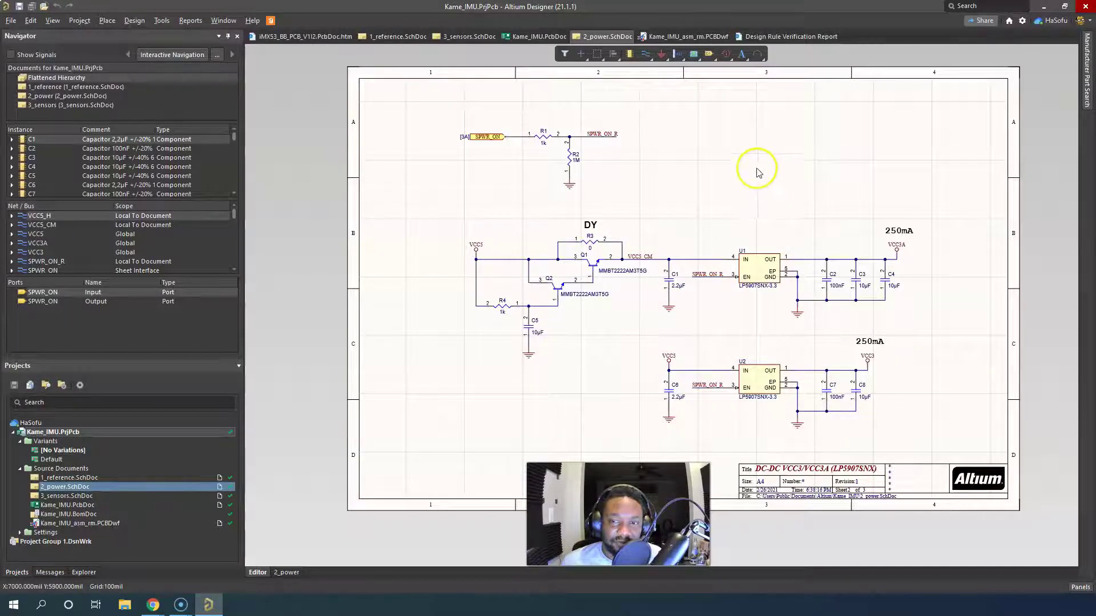
scroll(776, 177, up, 1)
scroll(759, 171, up, 1)
scroll(756, 172, down, 1)
scroll(756, 175, down, 1)
scroll(755, 175, up, 1)
scroll(753, 172, down, 1)
scroll(754, 172, down, 2)
scroll(754, 168, down, 1)
scroll(726, 391, up, 2)
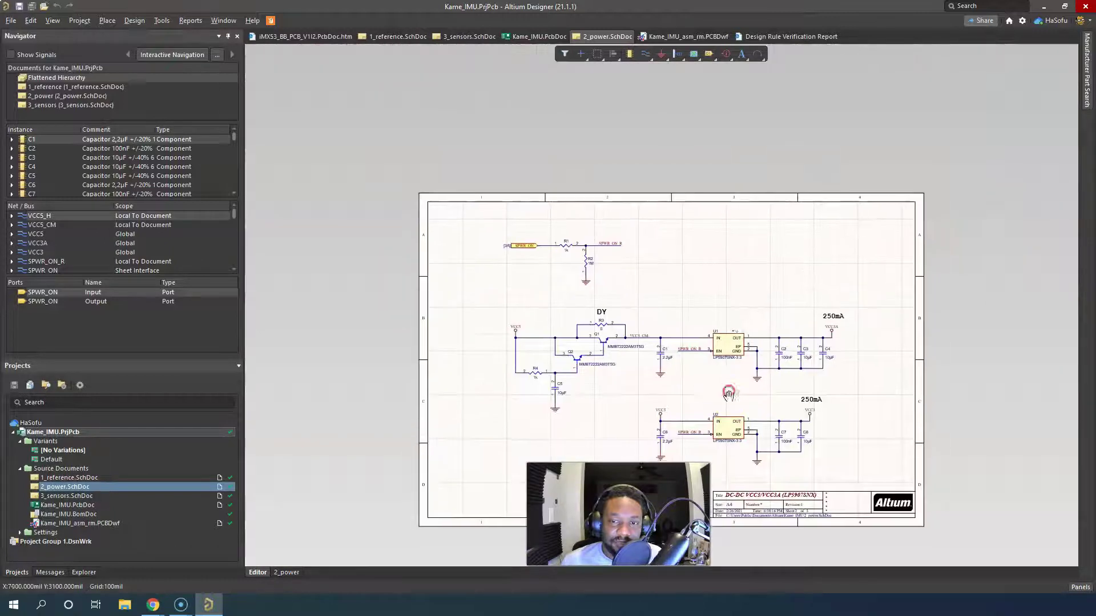
scroll(710, 293, up, 1)
scroll(710, 296, up, 1)
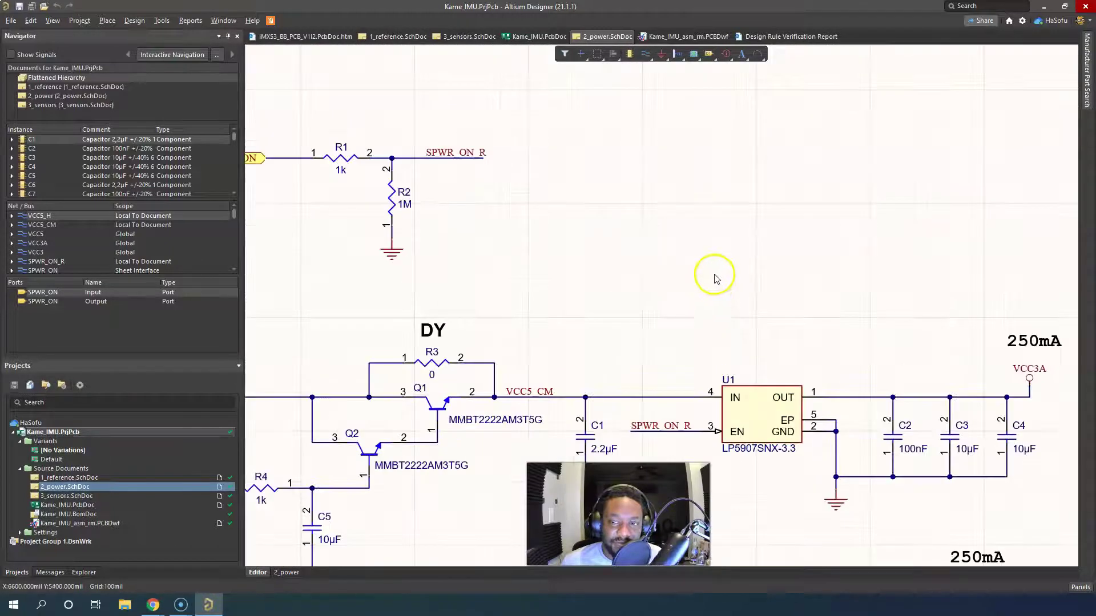
scroll(710, 292, down, 1)
scroll(742, 140, down, 1)
scroll(767, 183, down, 1)
scroll(765, 180, up, 2)
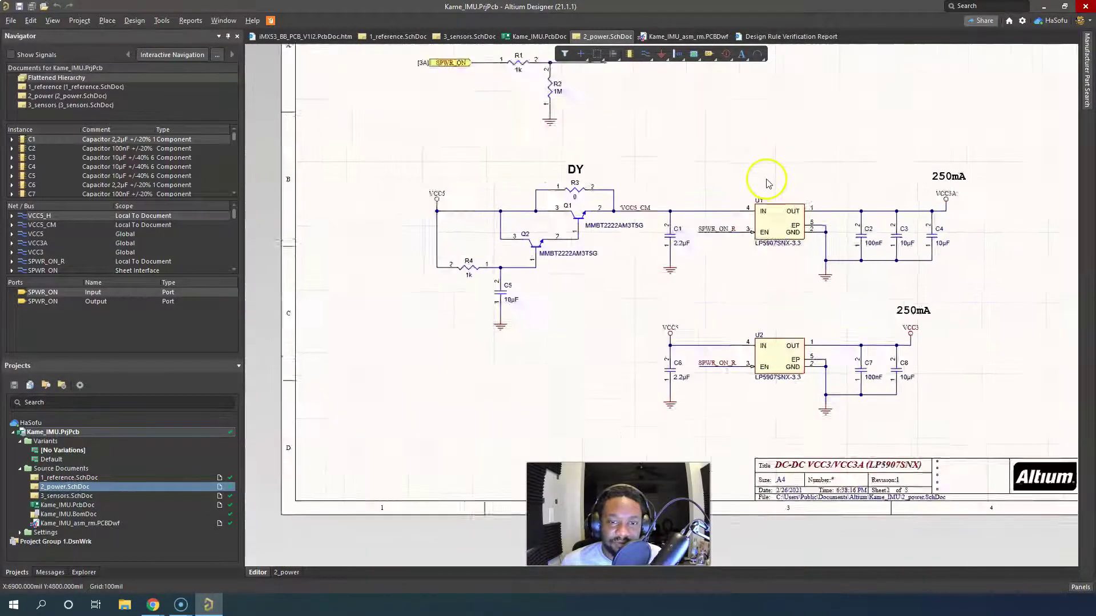
scroll(780, 170, up, 1)
scroll(864, 149, down, 1)
scroll(707, 197, up, 1)
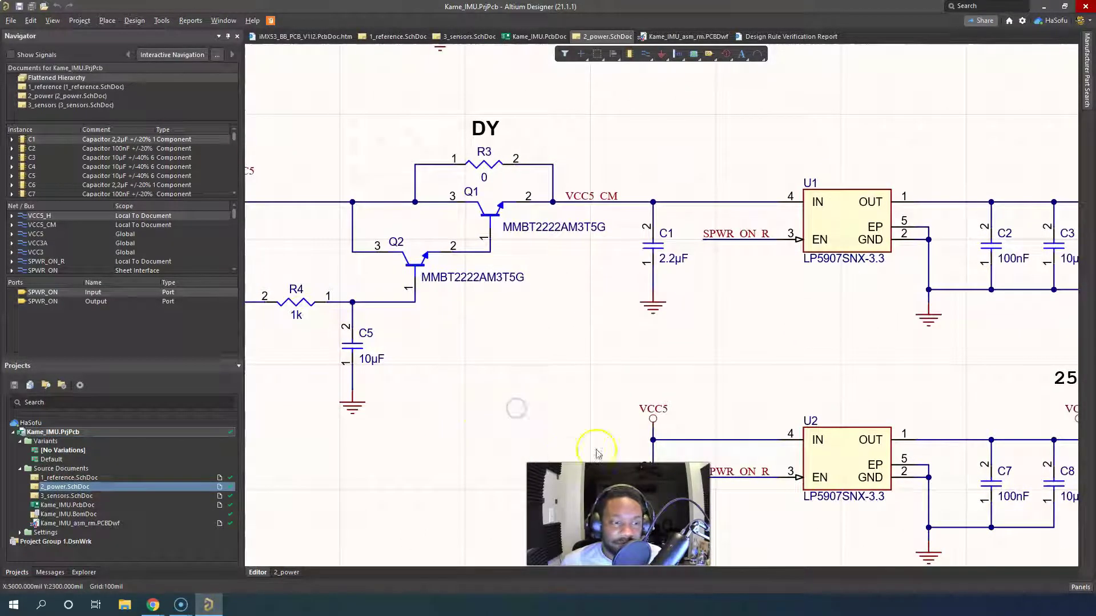
- Tick Participate under System > Product Improvement after viewing Installation, and apply it
click(1021, 20)
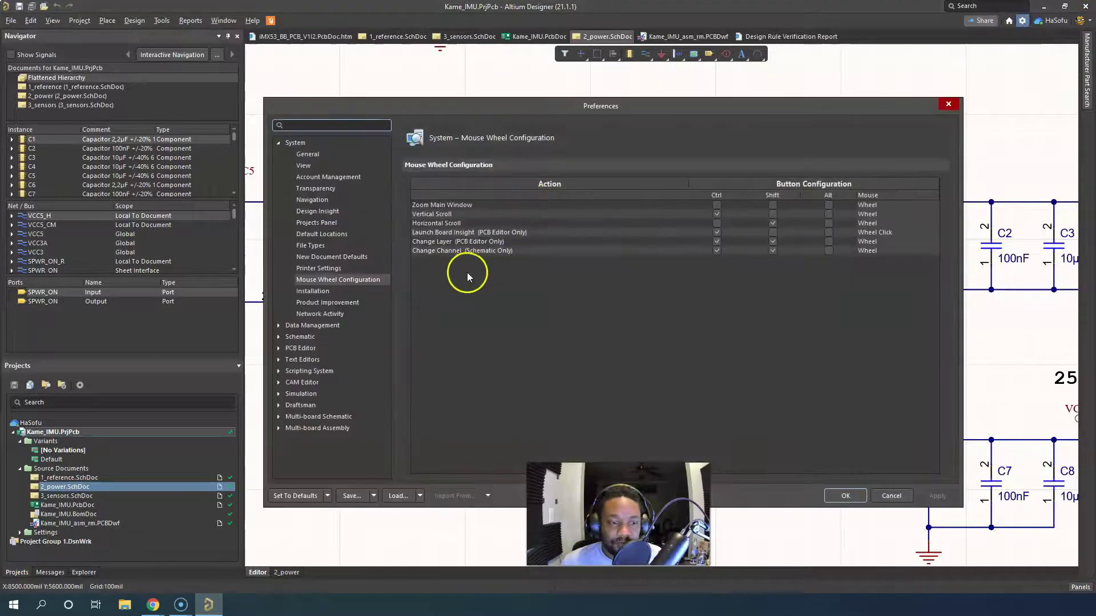
click(327, 293)
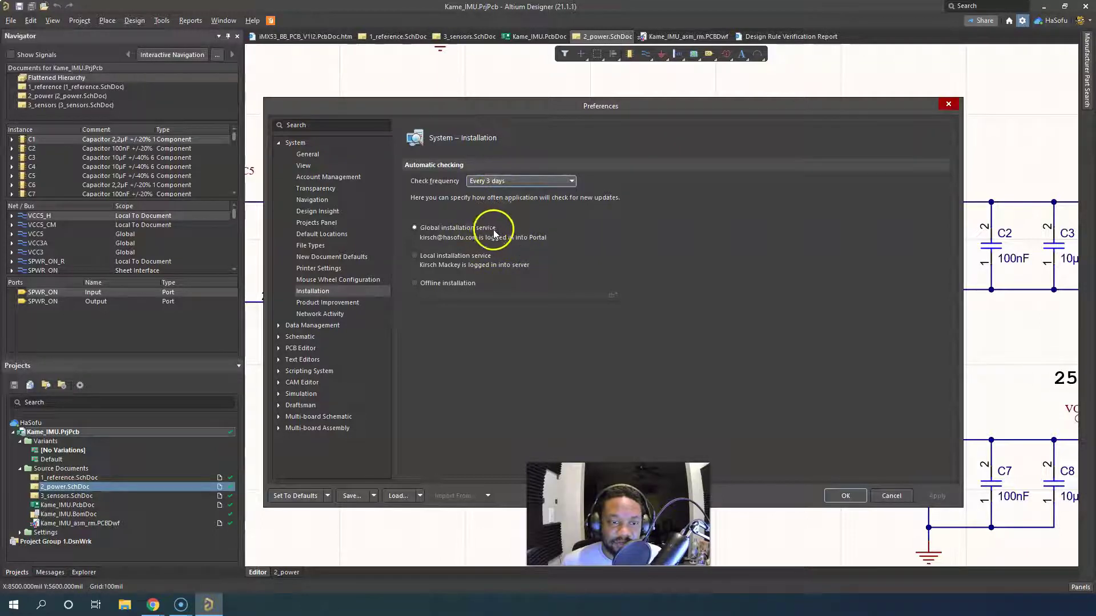
click(355, 304)
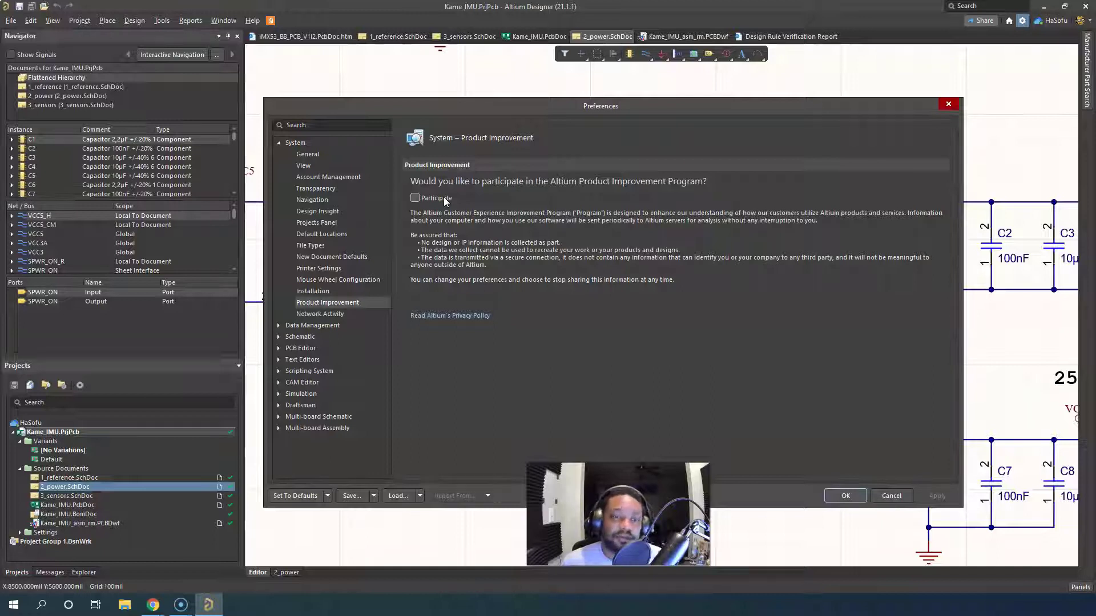
click(444, 197)
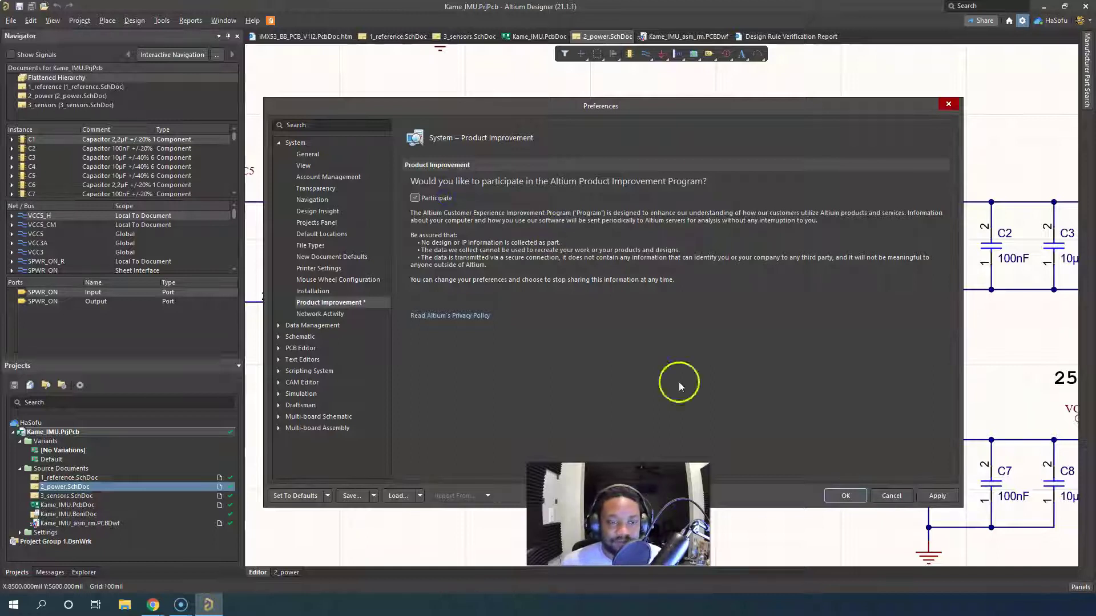
click(929, 496)
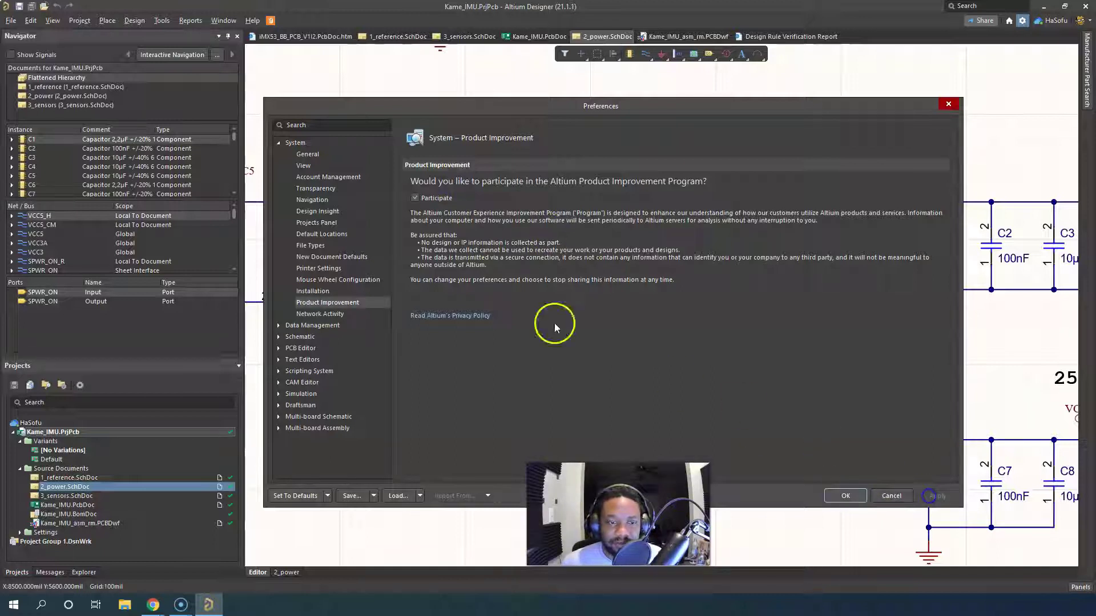
- View the Network Activity options, then collapse System and expand and re-collapse Data Management
click(328, 317)
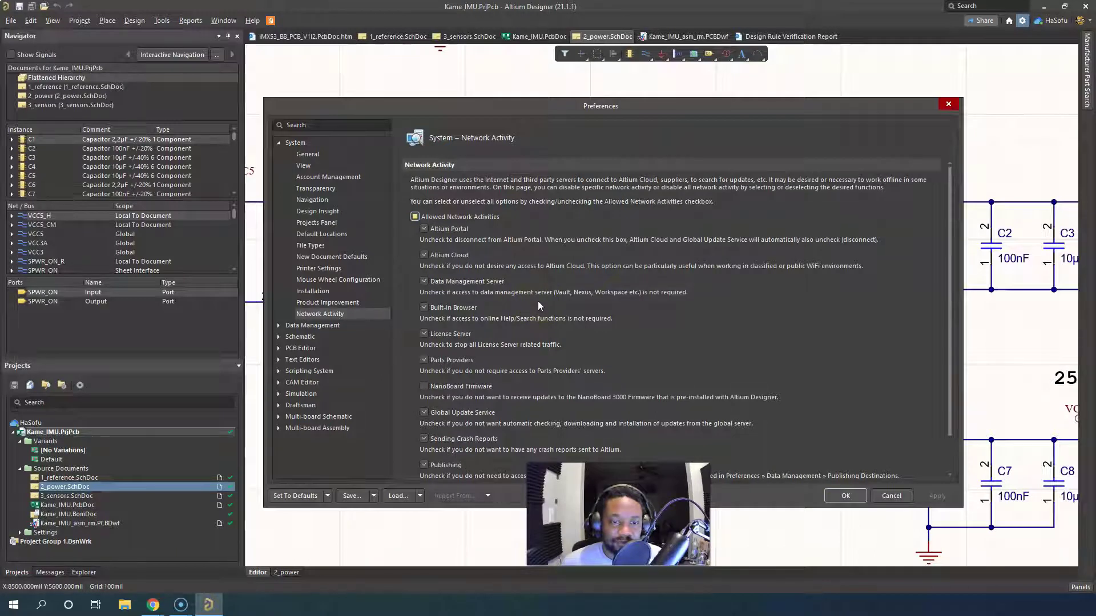
scroll(538, 301, down, 1)
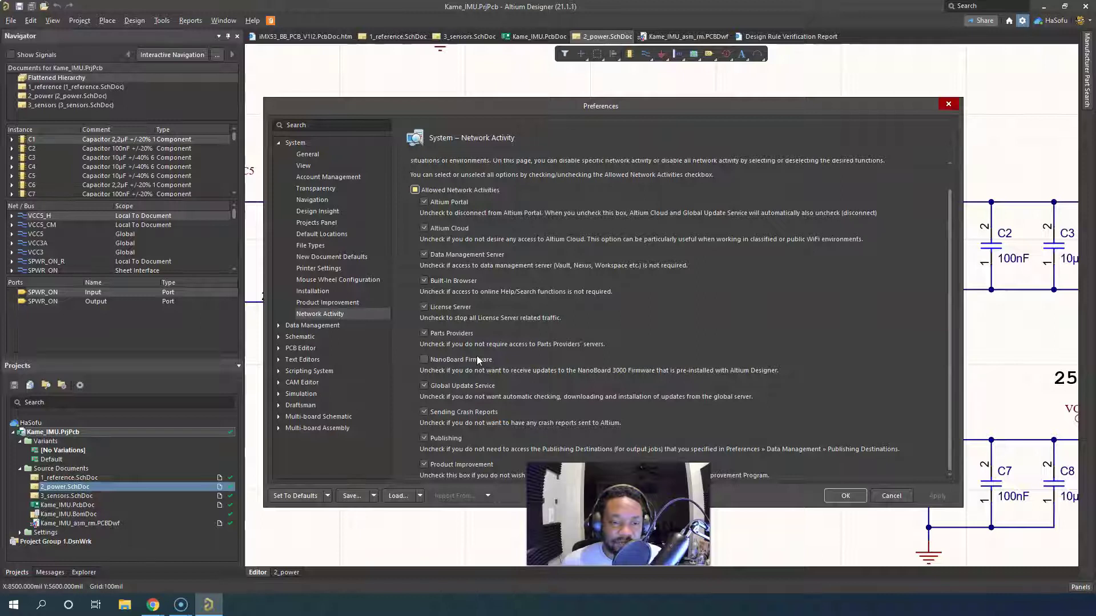
scroll(529, 382, up, 1)
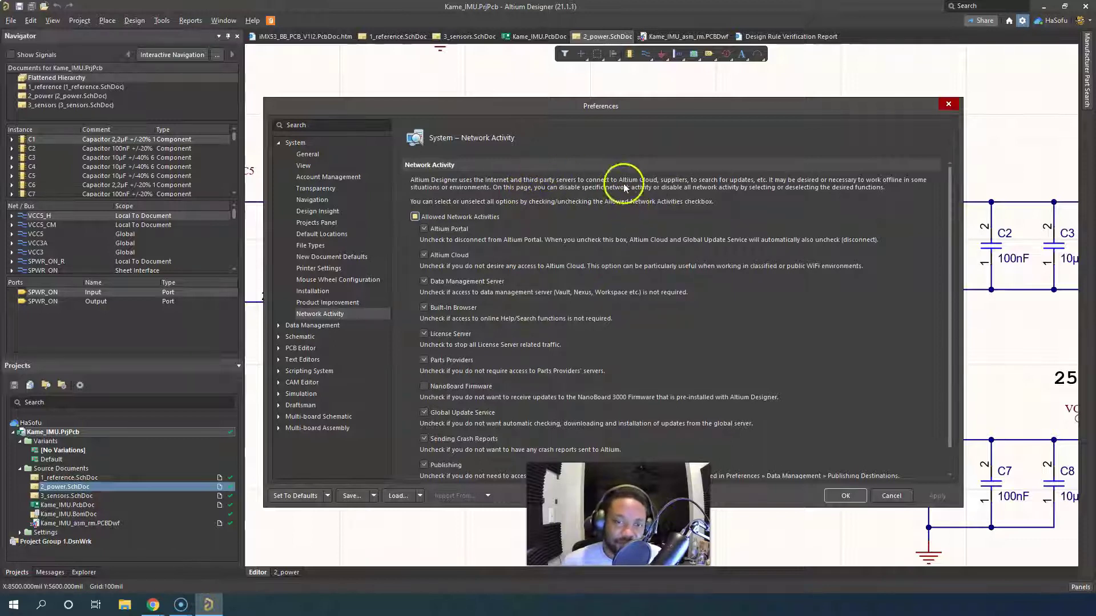
scroll(585, 329, down, 1)
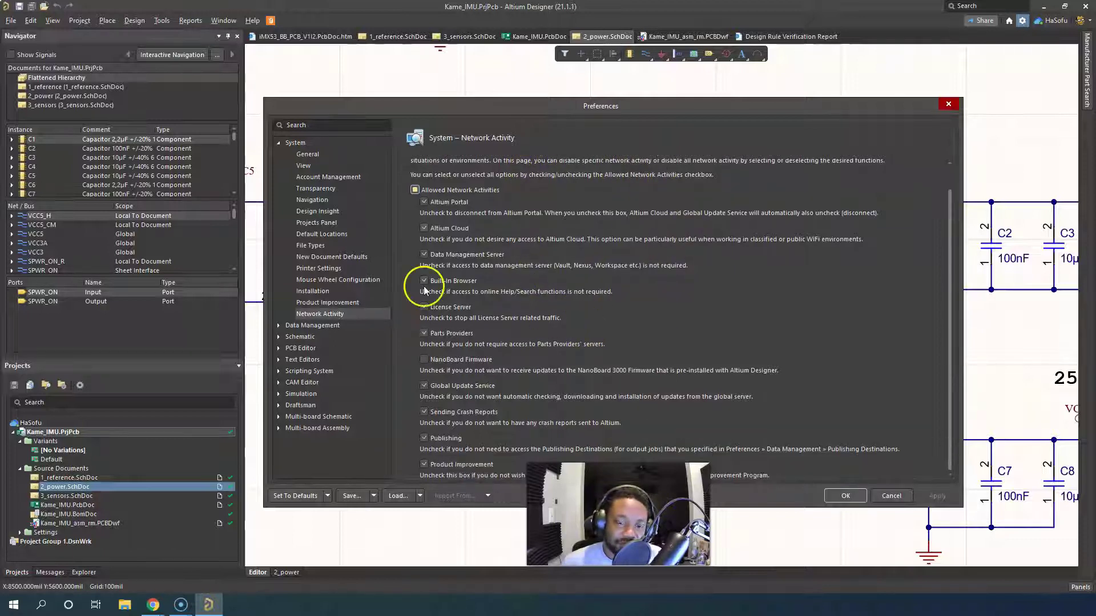
click(279, 143)
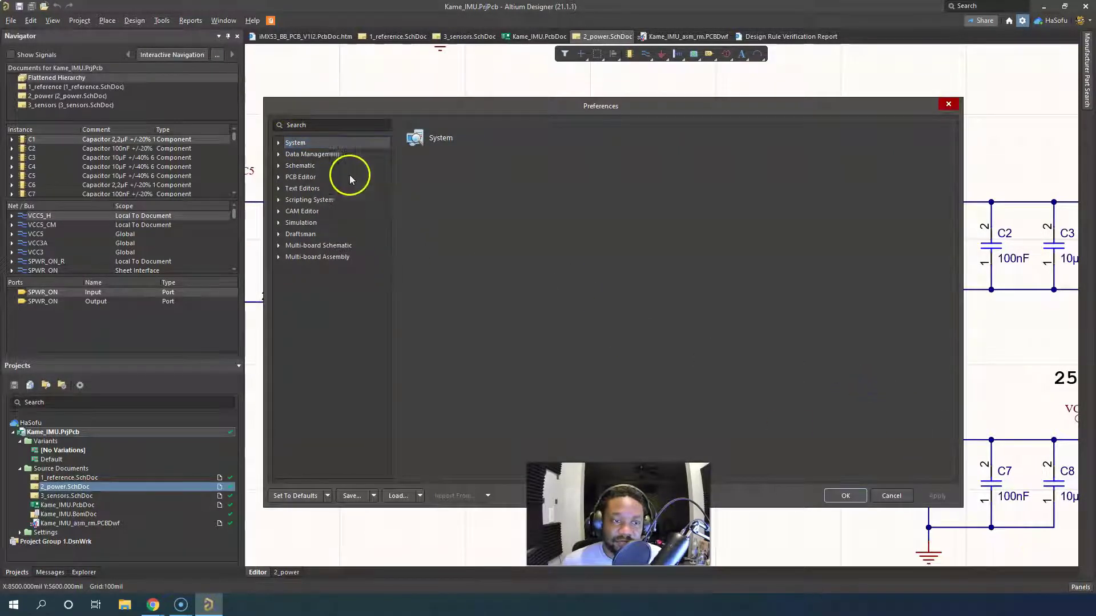
click(280, 153)
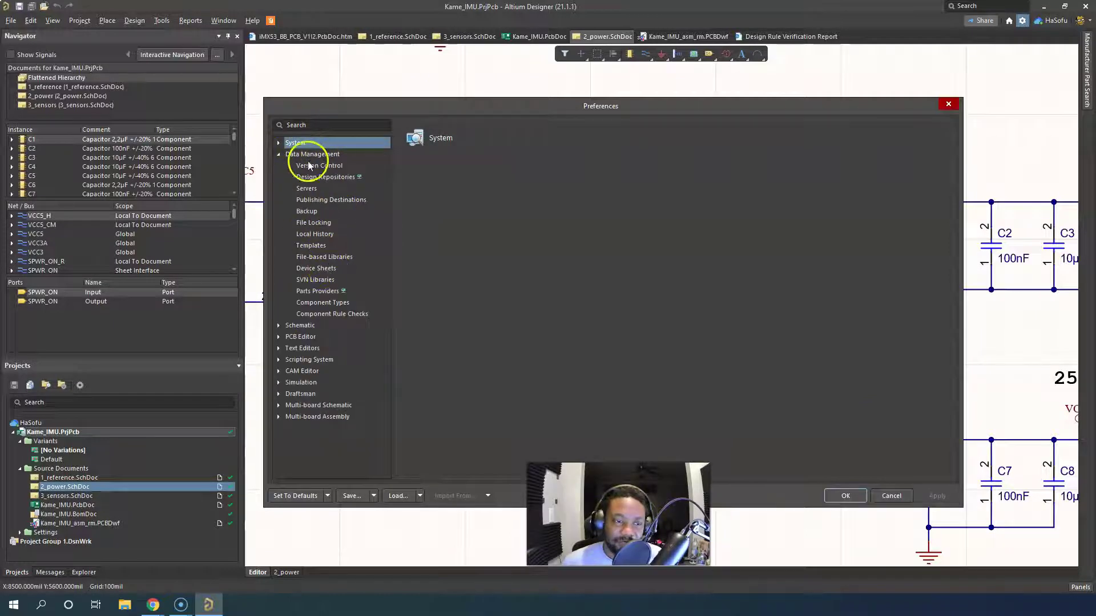
click(278, 154)
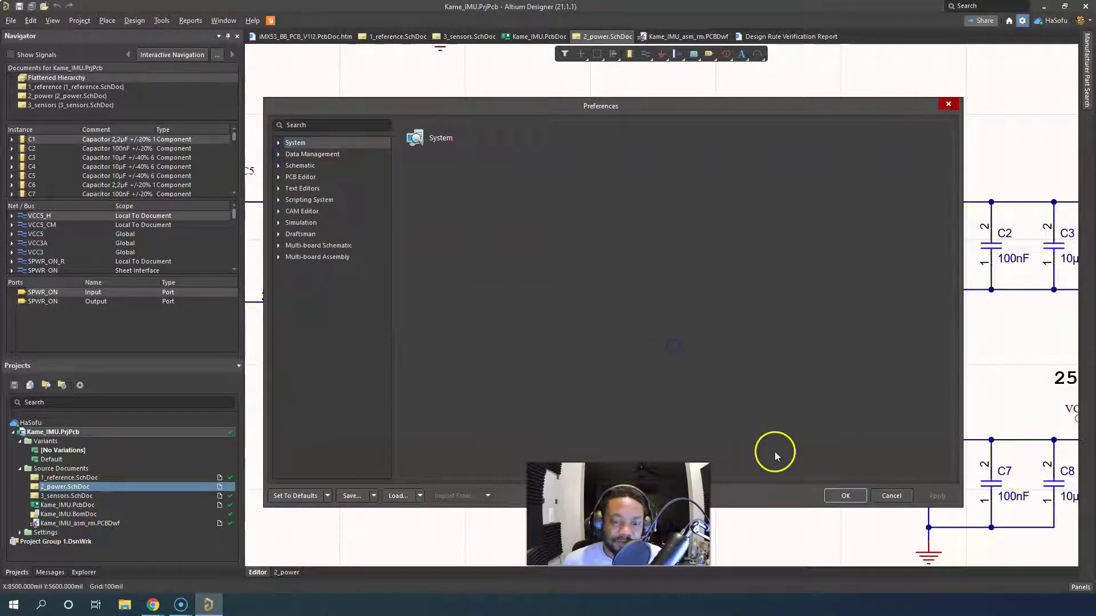
- Close Preferences with OK, then bring up and dismiss the schematic's context menu
click(838, 497)
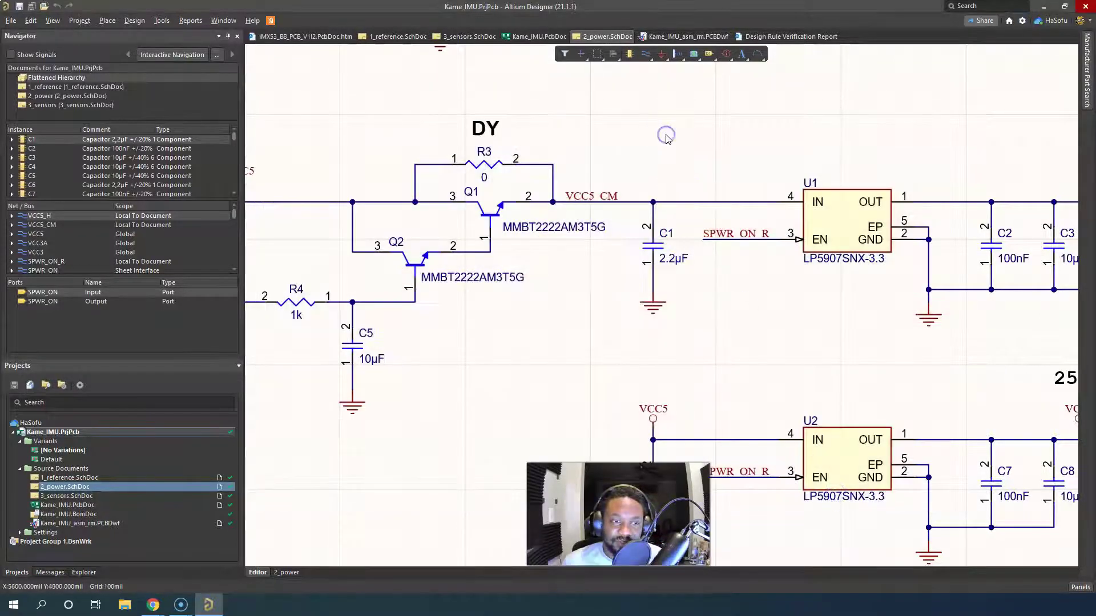
ctrl+scroll(666, 138, down, 5)
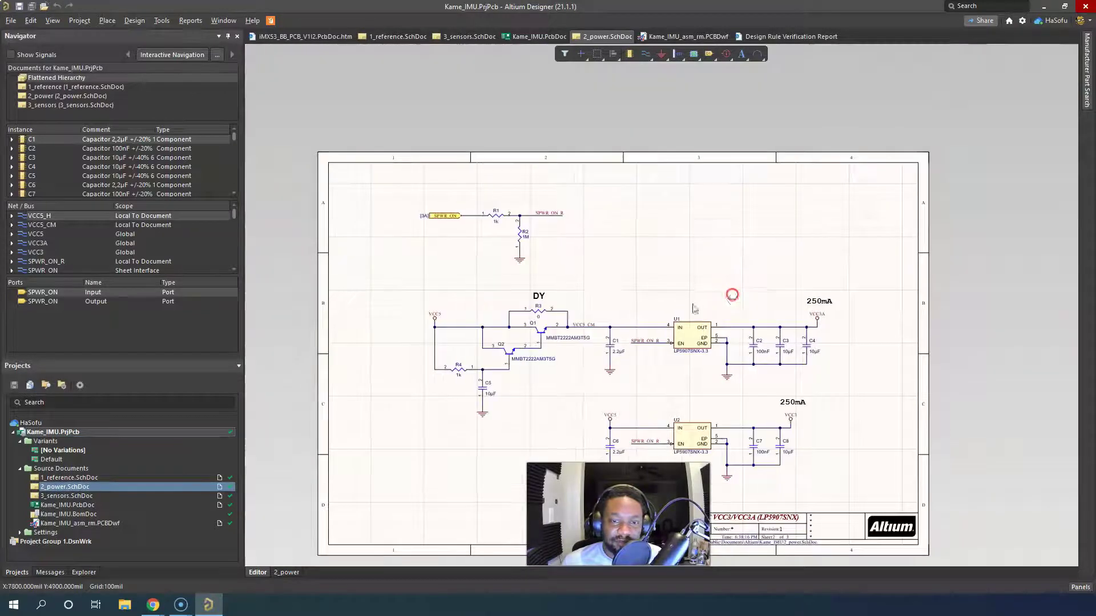
ctrl+scroll(693, 309, up, 2)
right_click(659, 296)
click(670, 268)
ctrl+scroll(669, 208, down, 1)
ctrl+scroll(669, 208, down, 1)
ctrl+scroll(668, 206, down, 1)
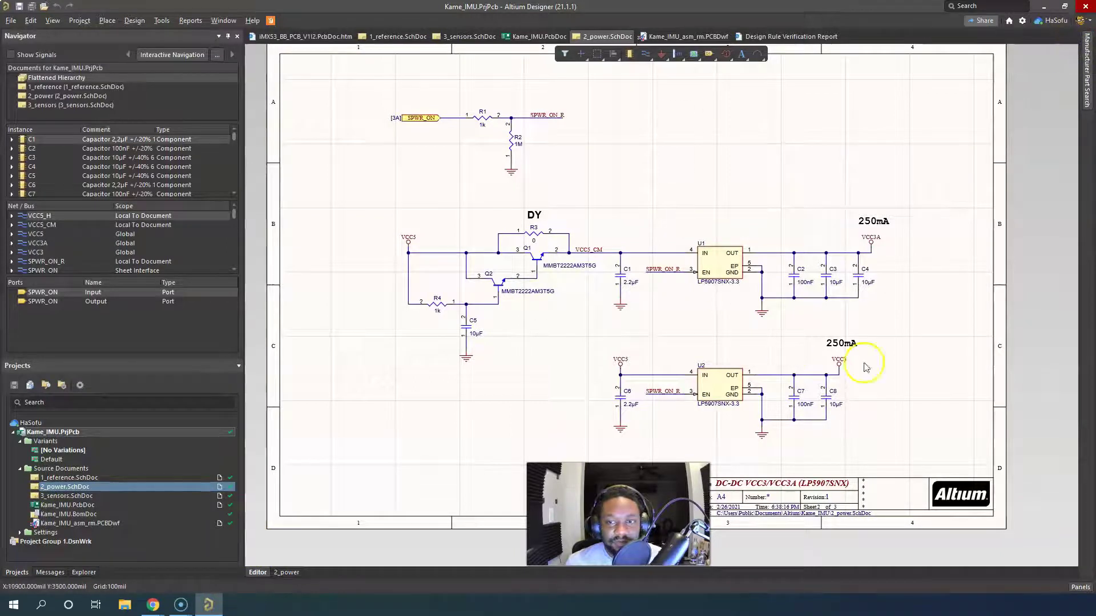
click(1087, 73)
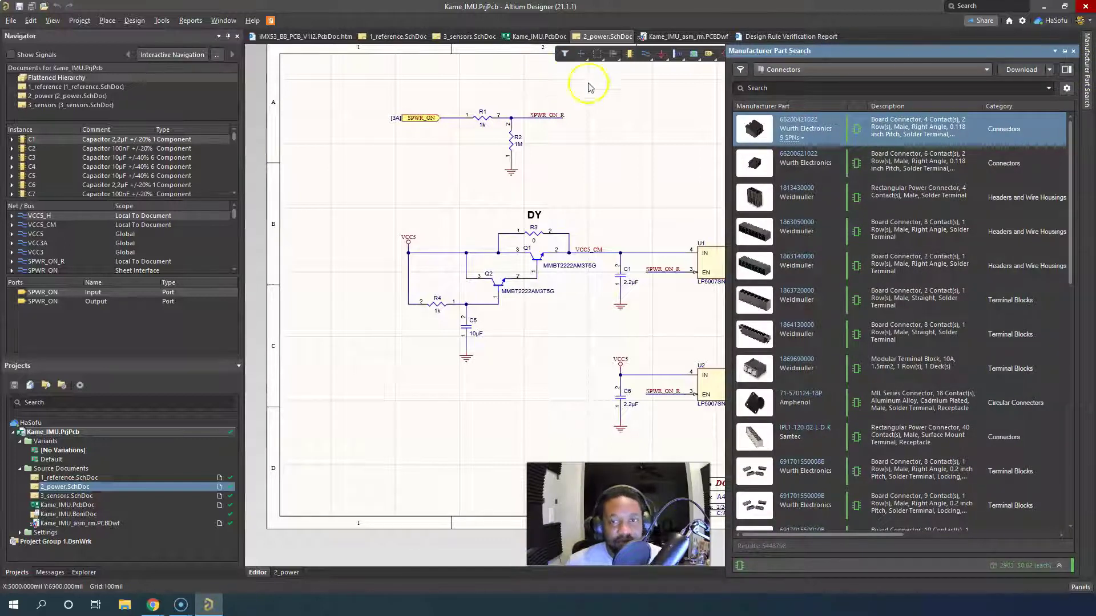
click(887, 167)
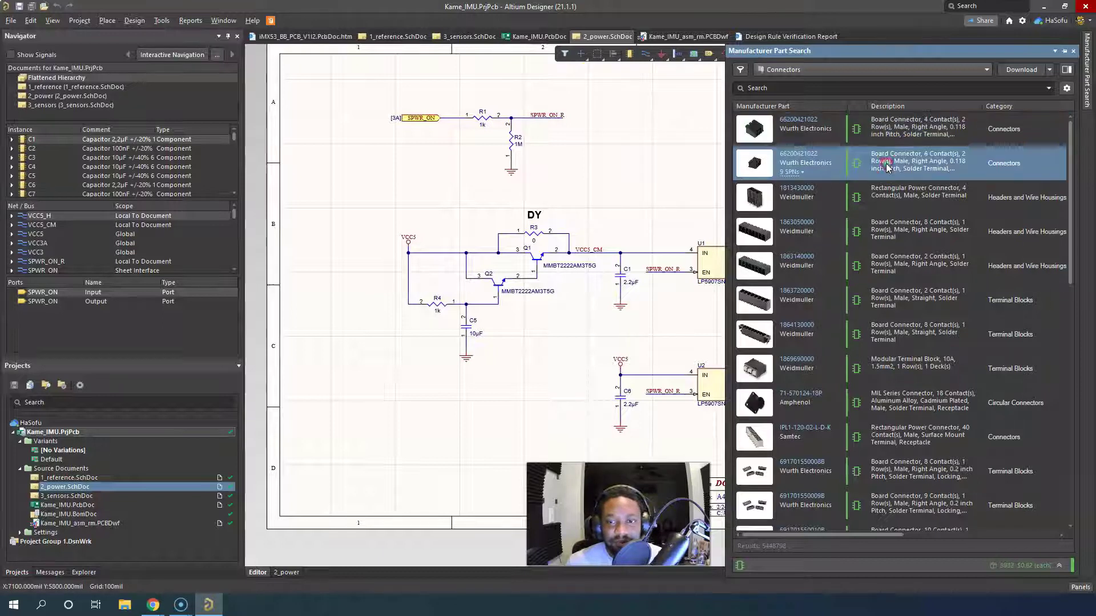
right_click(891, 168)
click(920, 184)
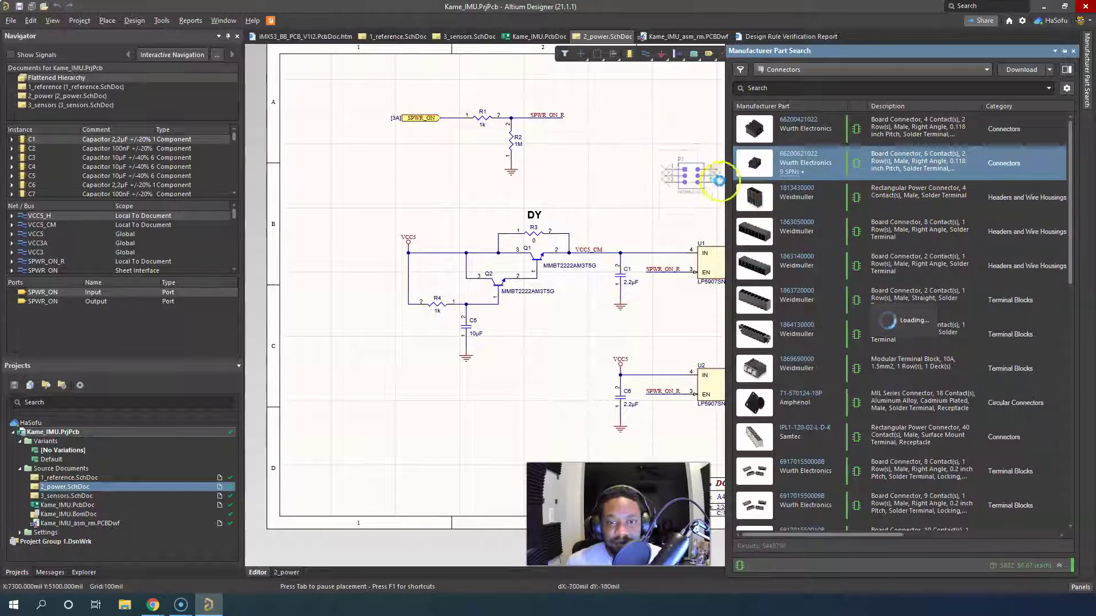
key(Escape)
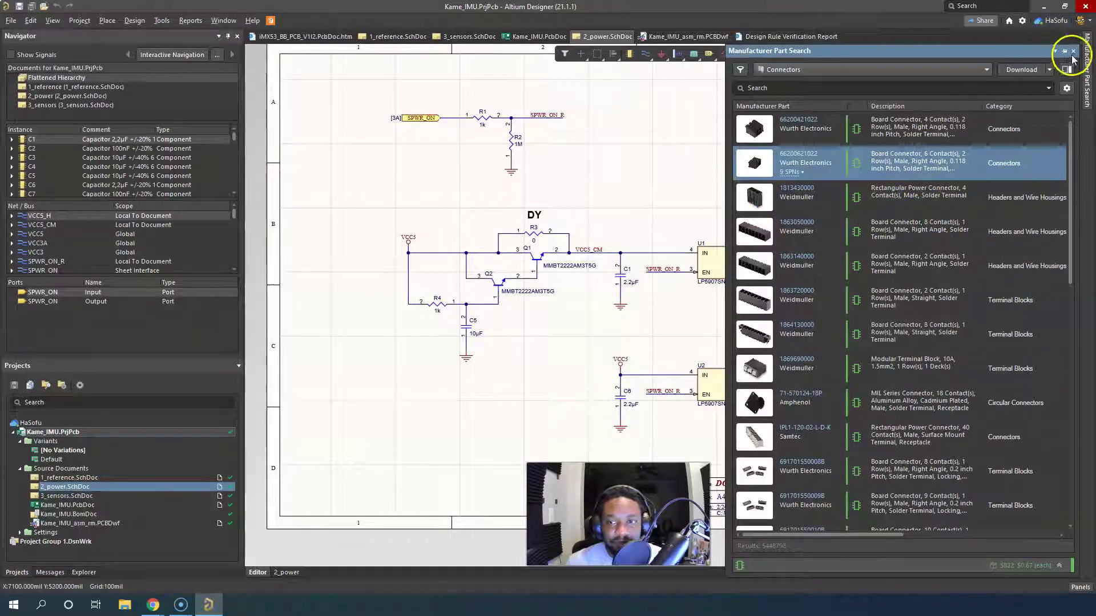